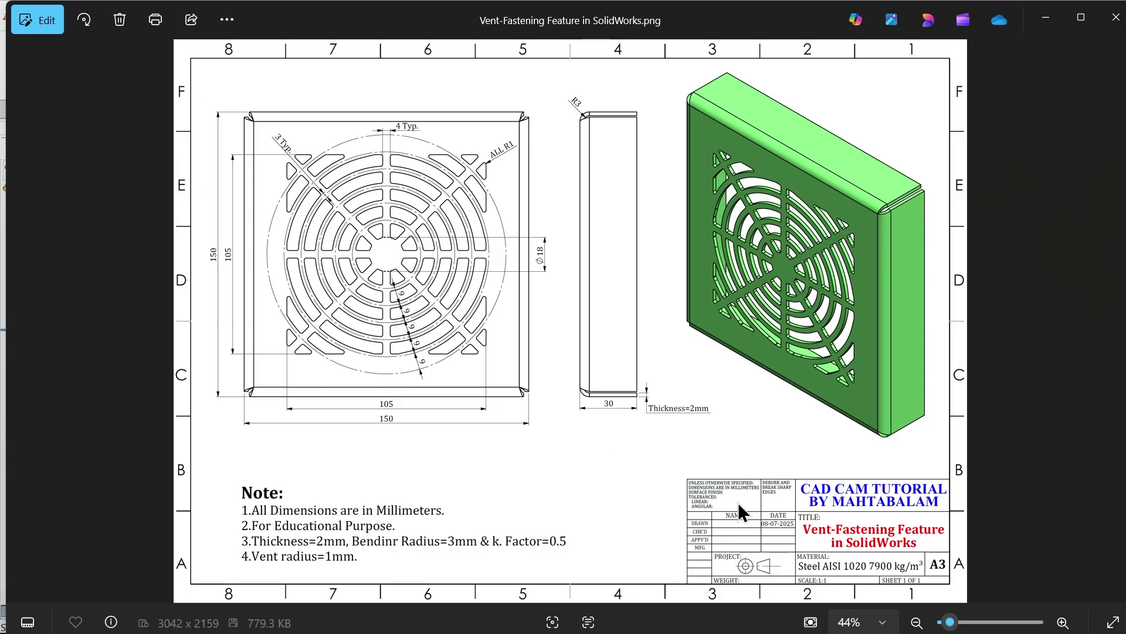
scroll(883, 541, "up", 2)
scroll(883, 541, "up", 2)
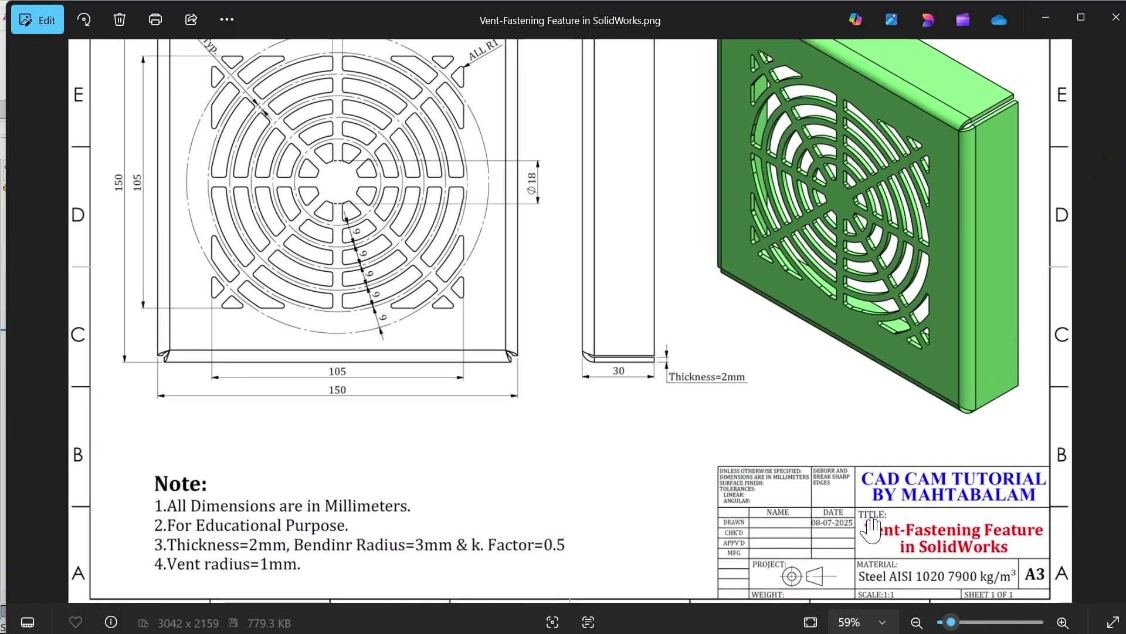
- Put the reference image away and start a sketch on the Front Plane
left_click_drag(749, 166, 750, 308)
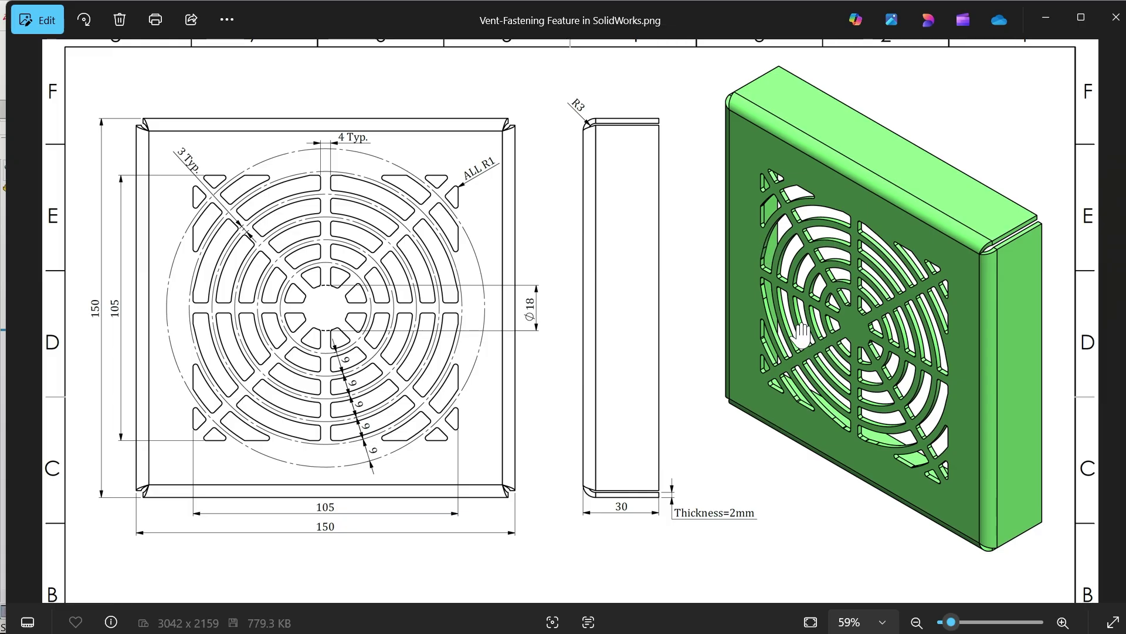
scroll(640, 357, "down", 2)
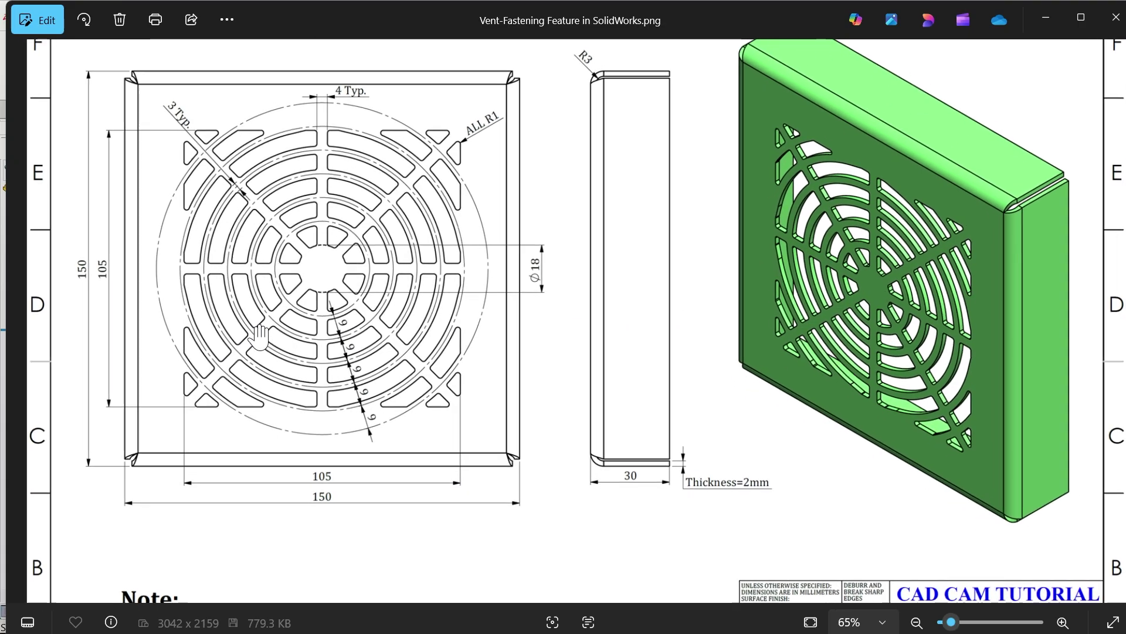
scroll(278, 396, "up", 3)
scroll(319, 433, "down", 3)
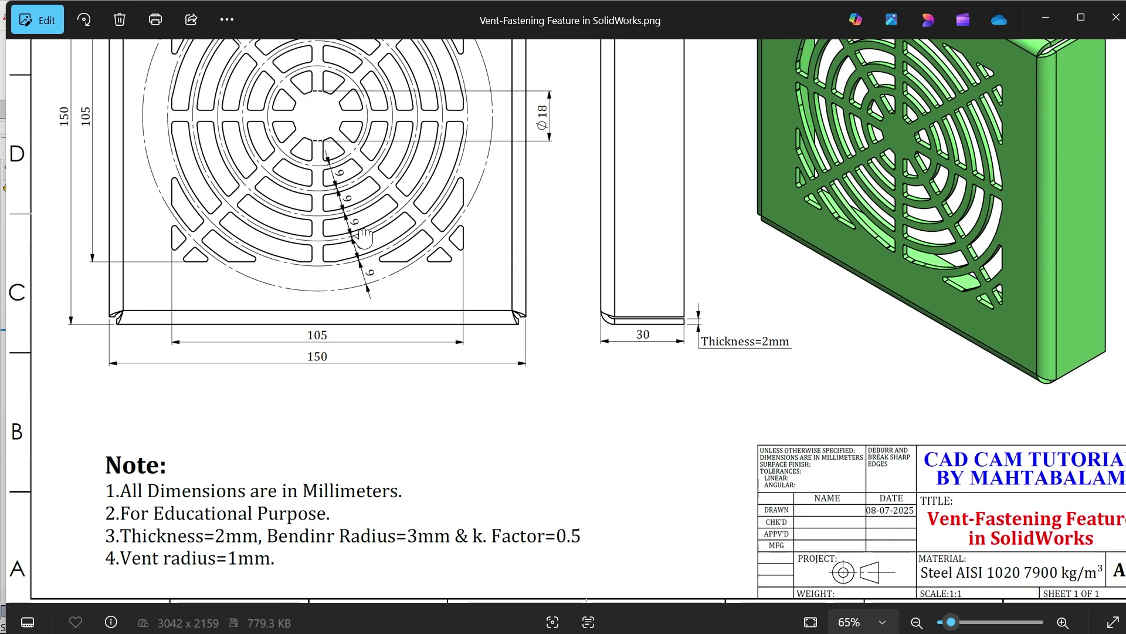
scroll(319, 434, "down", 1)
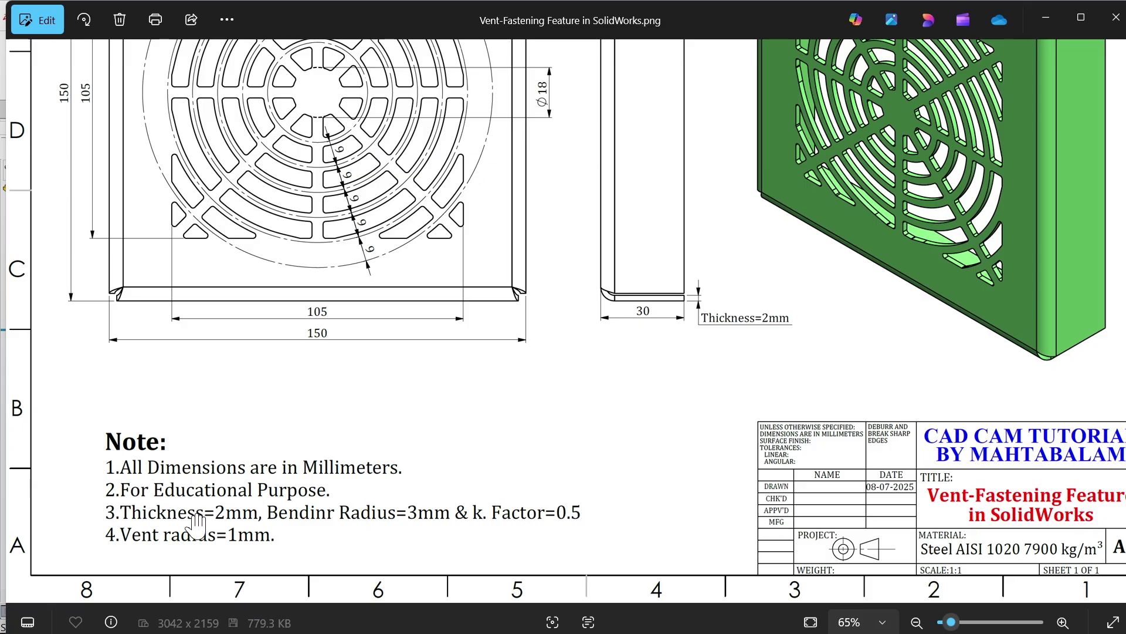
scroll(386, 248, "up", 5)
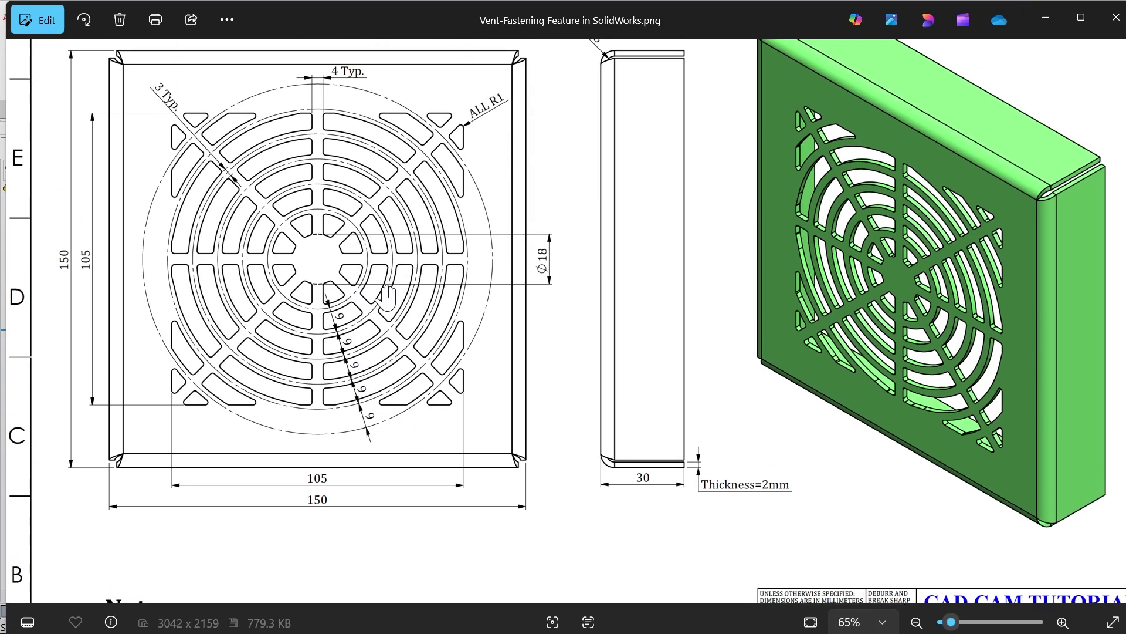
scroll(388, 265, "up", 3)
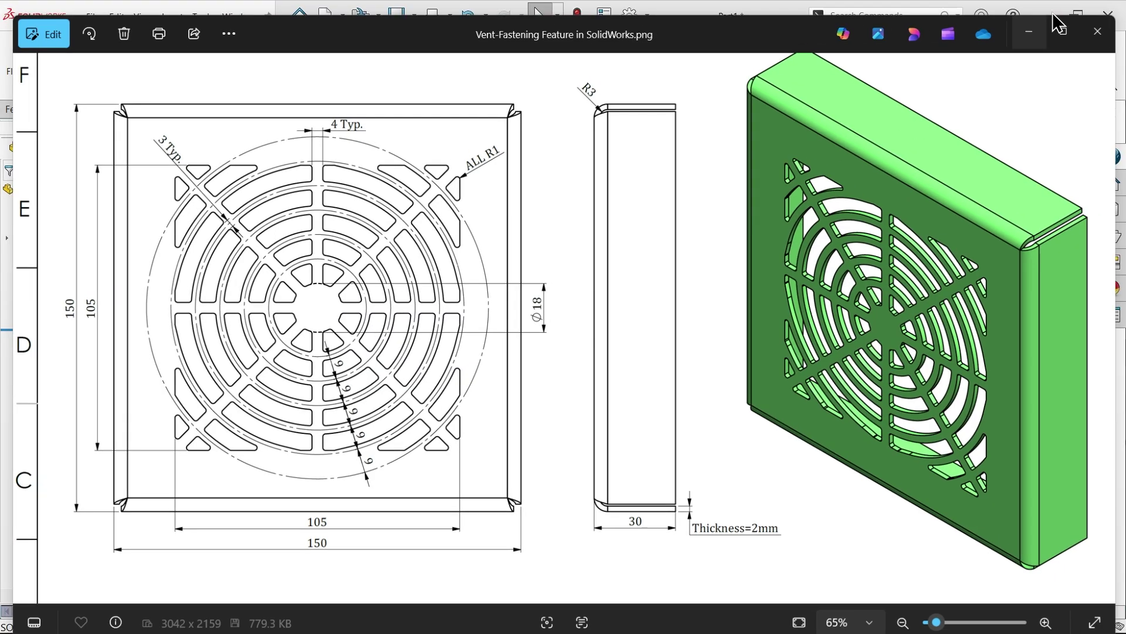
left_click(1051, 20)
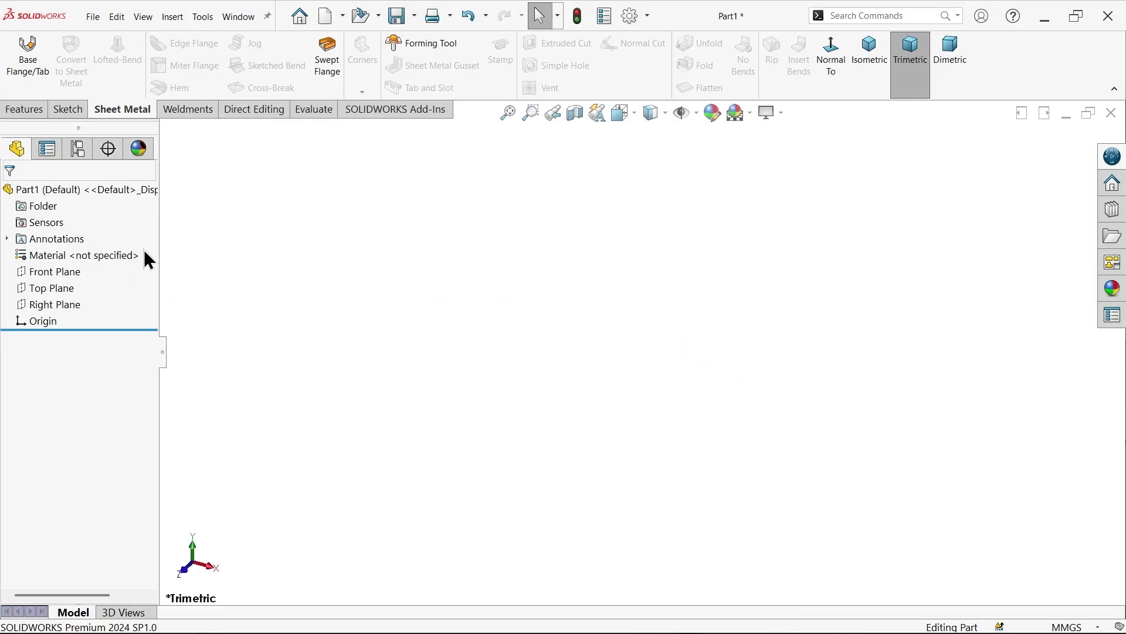
left_click(60, 269)
left_click(70, 251)
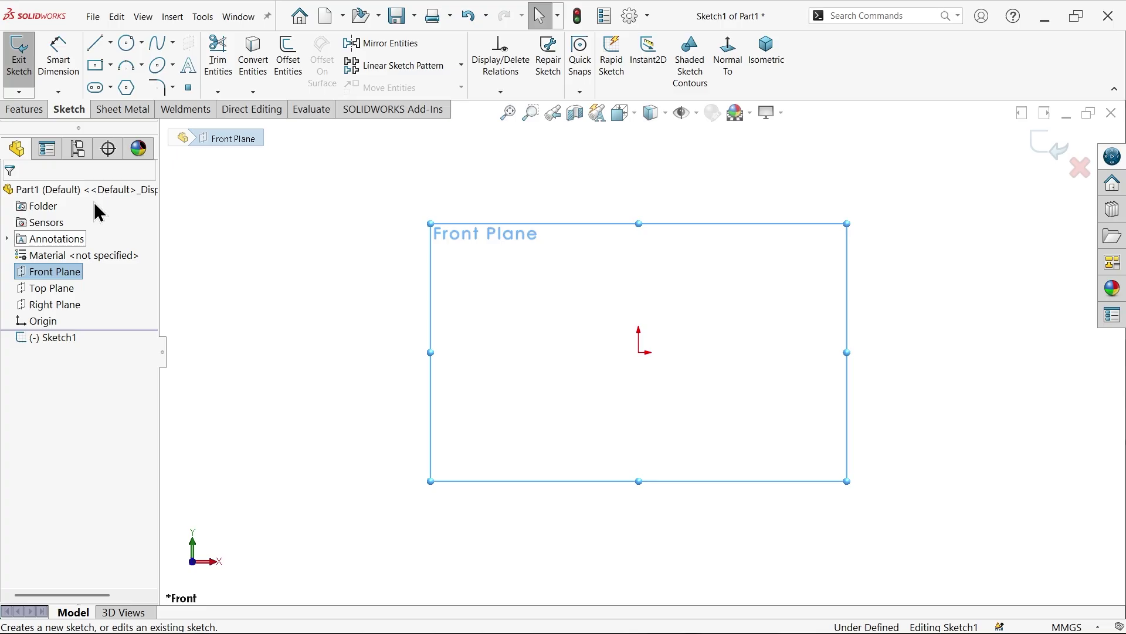
- Draw a center rectangle anchored at the origin
left_click(98, 67)
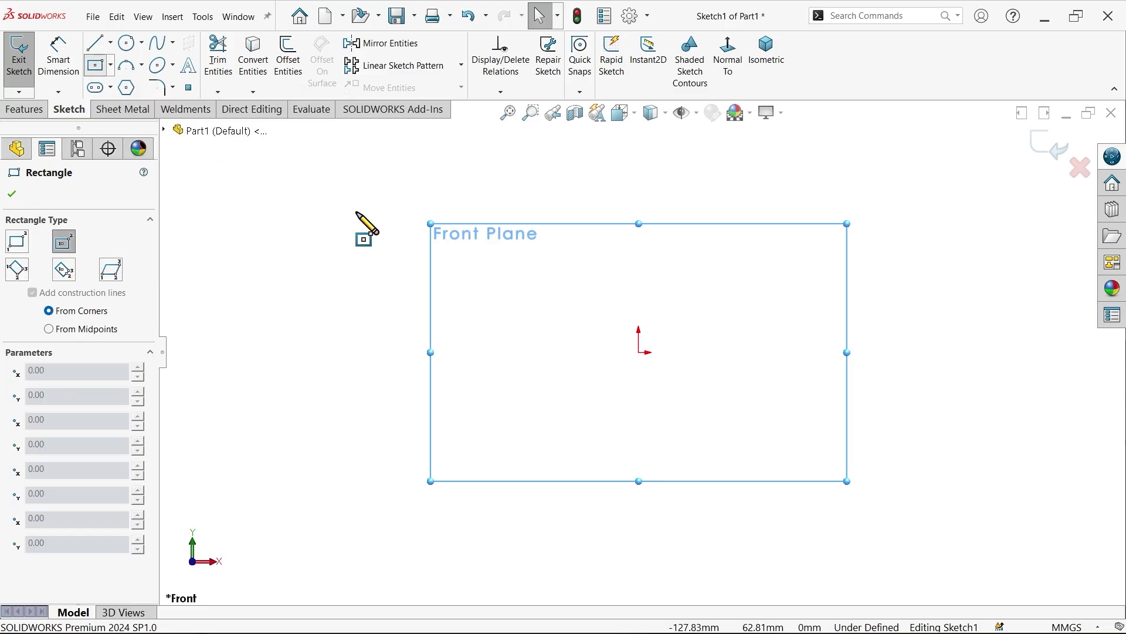
left_click(639, 353)
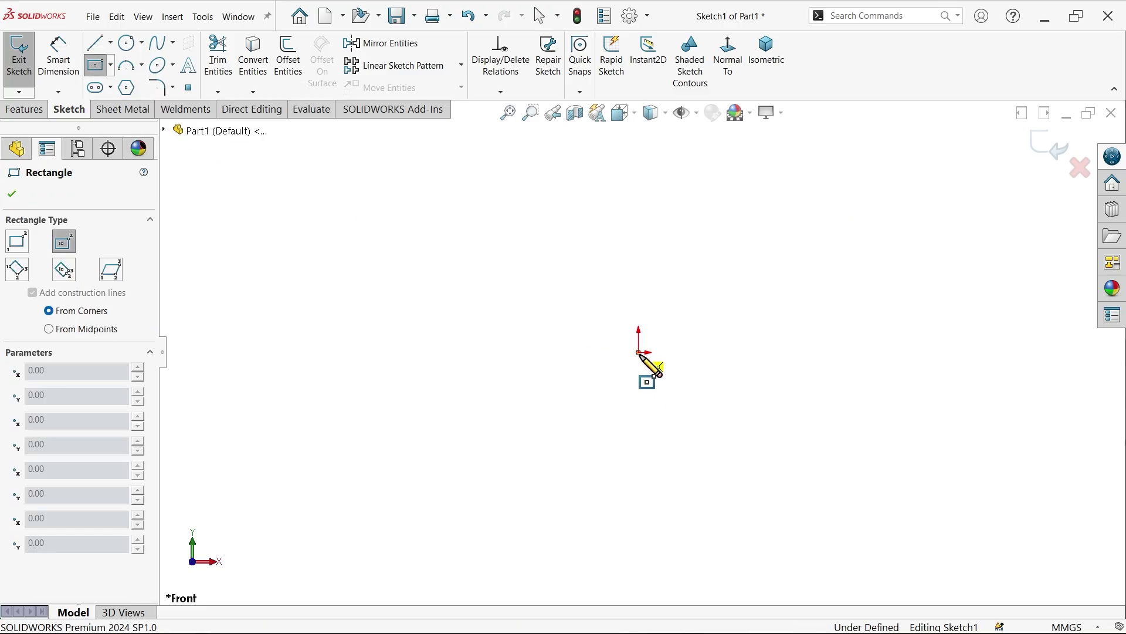
left_click(396, 167)
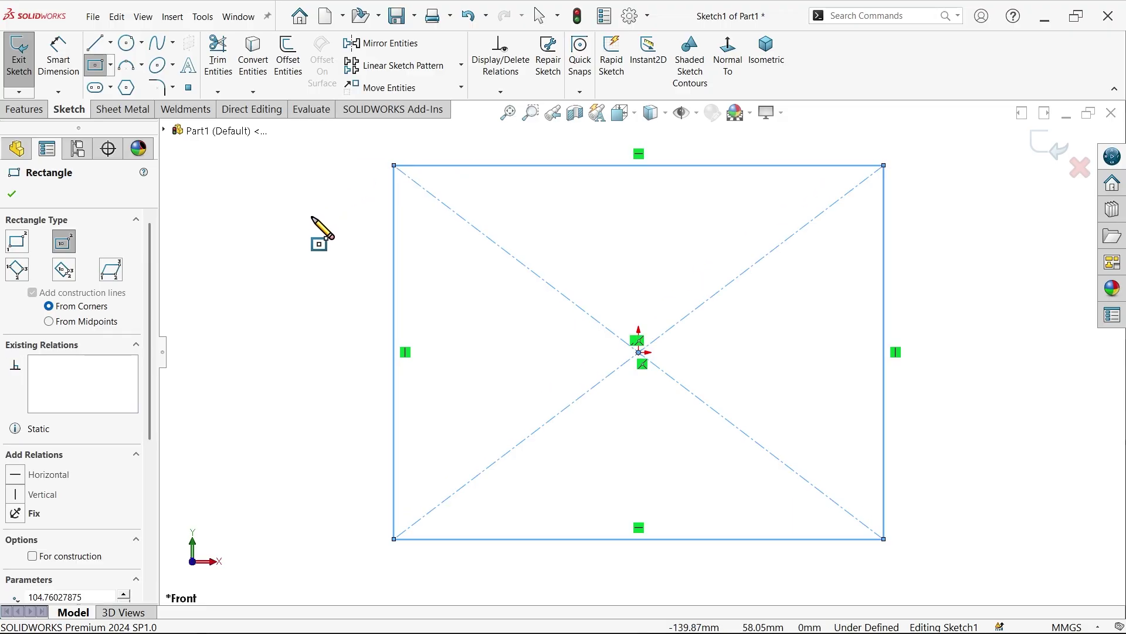
key("Escape")
- Make the rectangle's sides equal and dimension a side to 150 mm
left_click(396, 353)
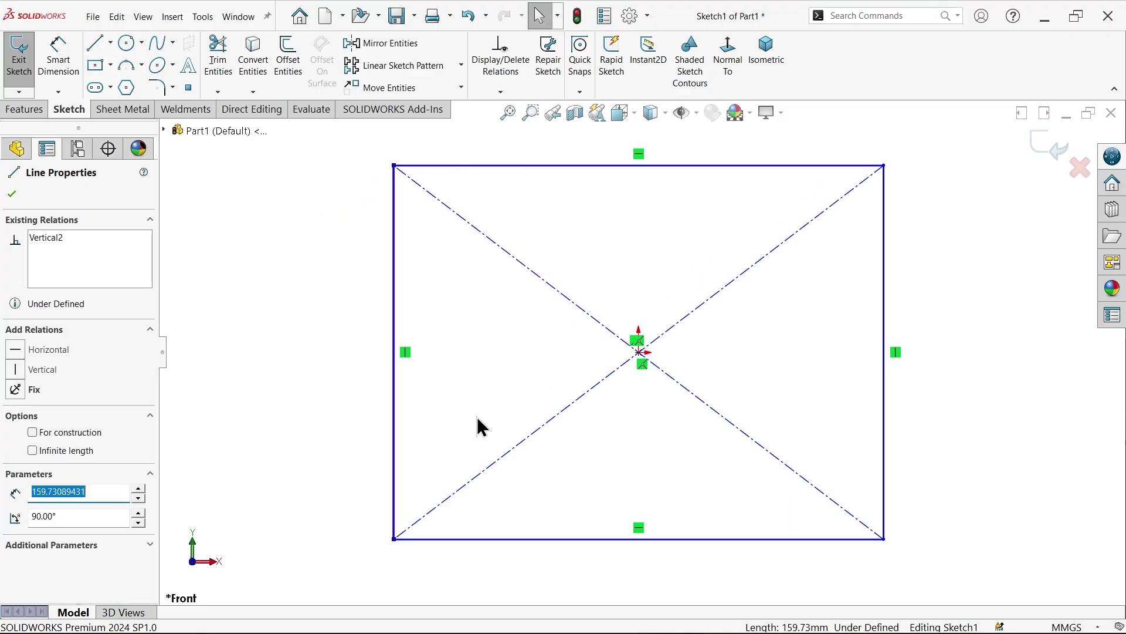
left_click(588, 540, "ctrl")
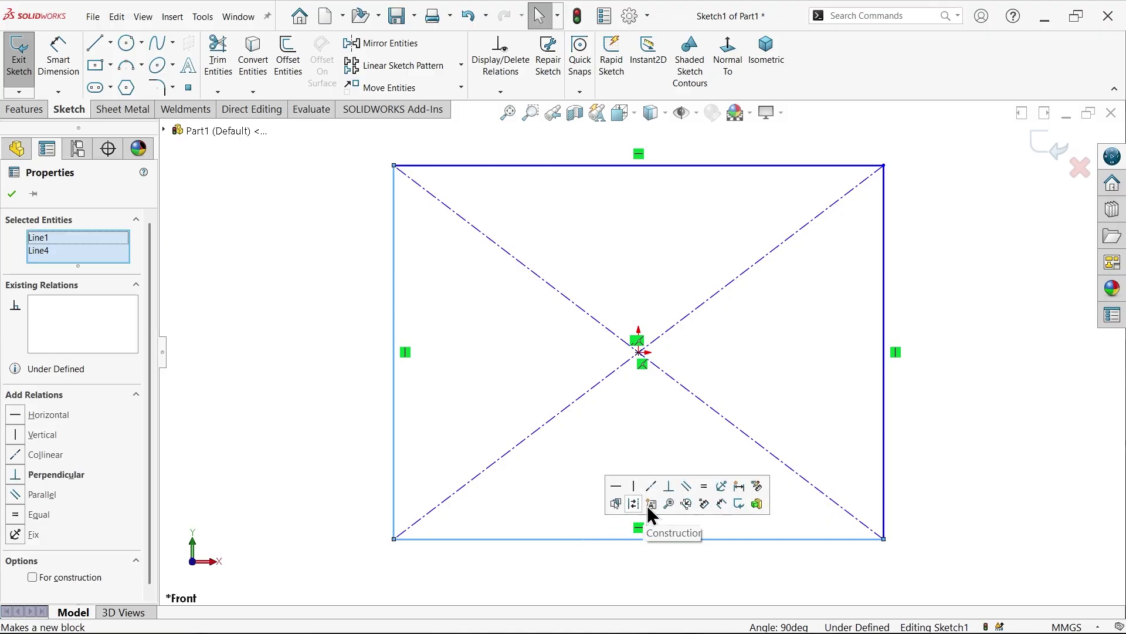
left_click(707, 488)
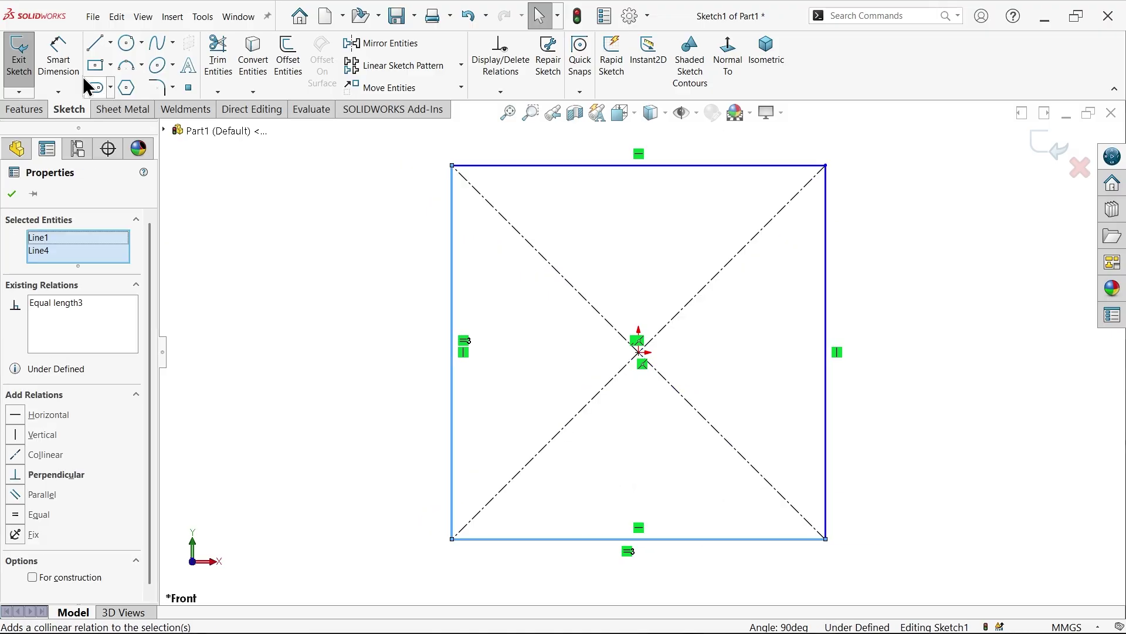
left_click(58, 56)
left_click(458, 348)
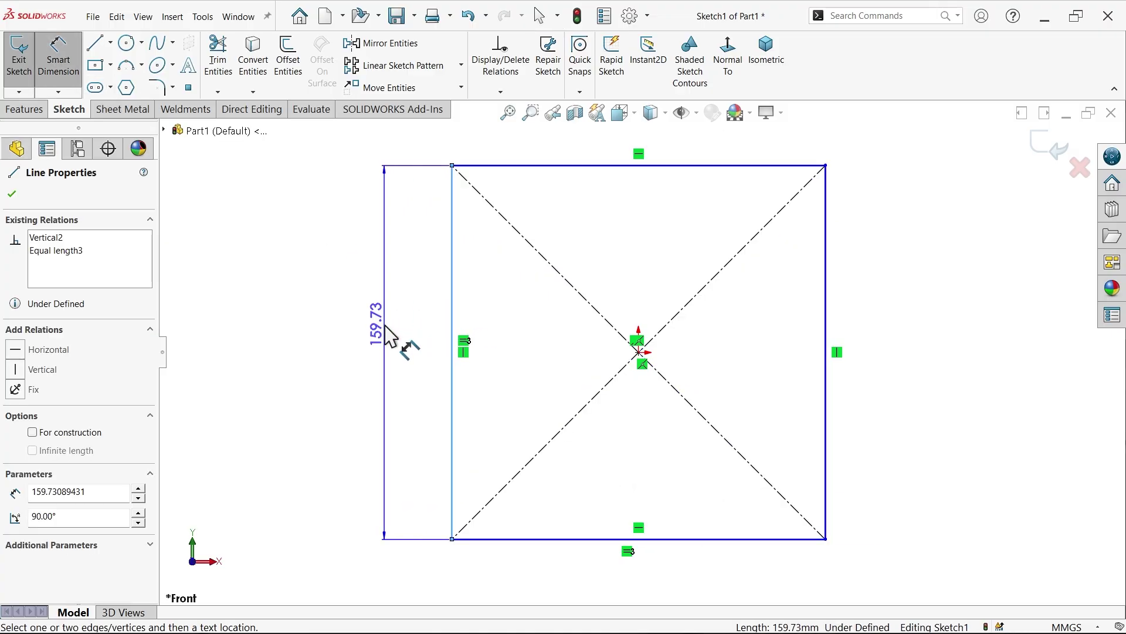
left_click(390, 335)
type("150")
key("Return")
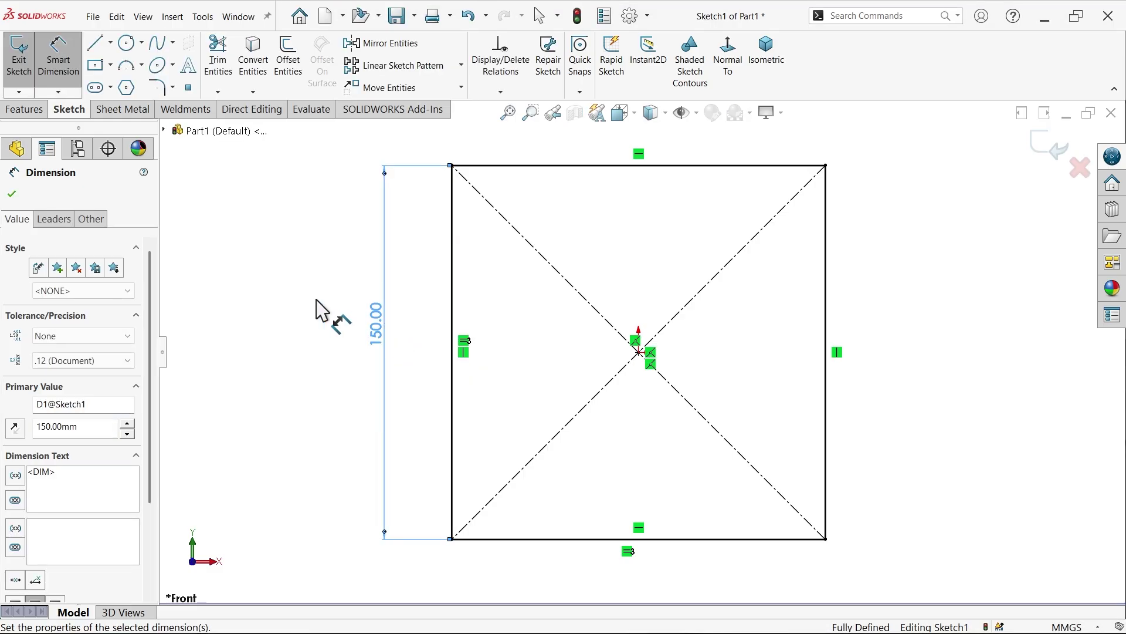
- Create a 2 mm thick Base Flange with K-Factor 0.5 from the square sketch
left_click(122, 109)
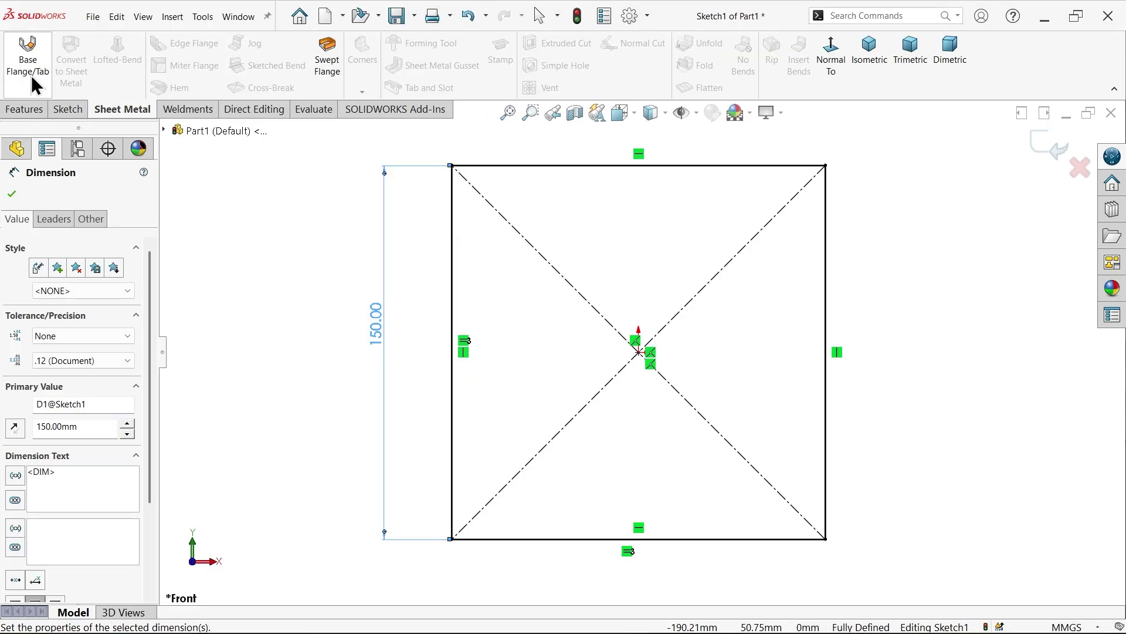
left_click(30, 55)
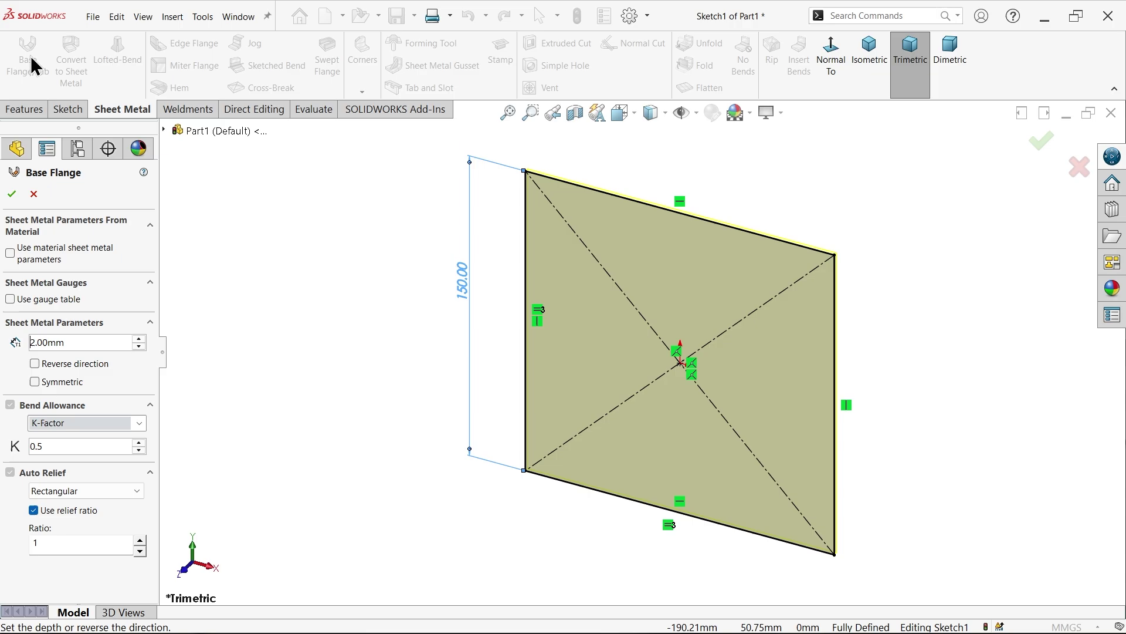
scroll(828, 272, "down", 5)
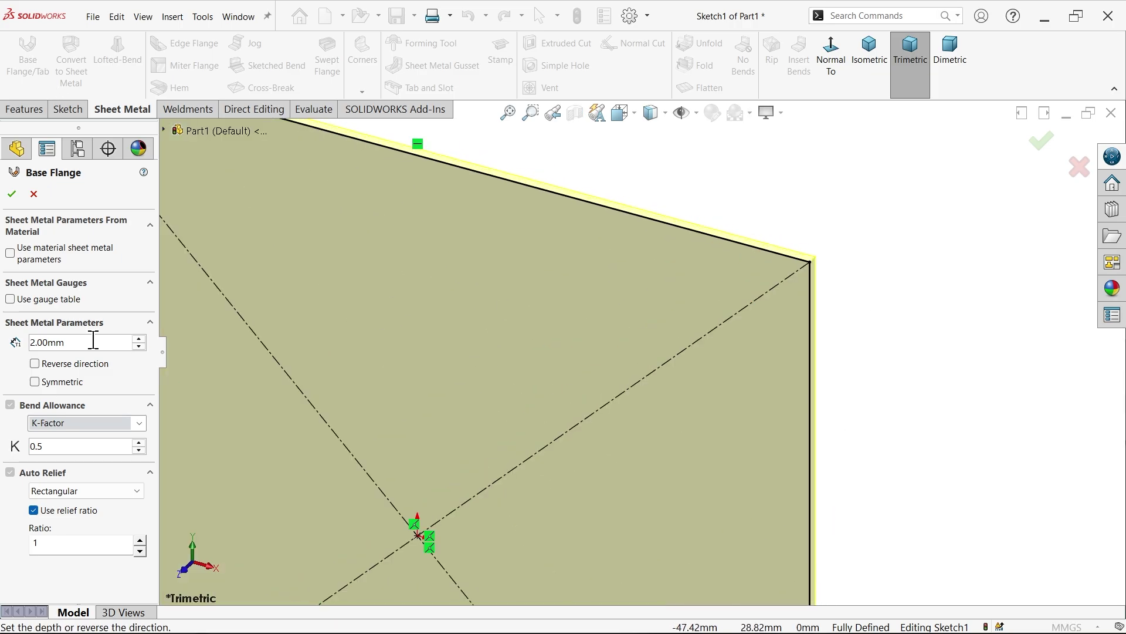
left_click_drag(71, 342, 17, 343)
left_click(12, 193)
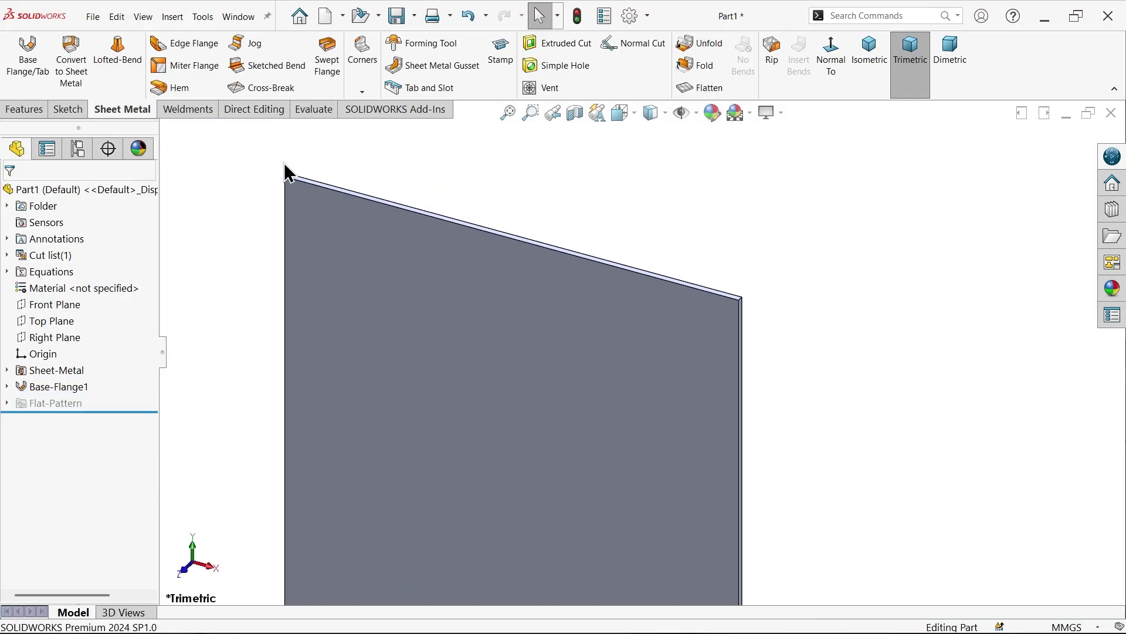
- Select the top, right, bottom and left plate edges for a 90° Edge Flange, previewing 75 mm walls
left_click(195, 45)
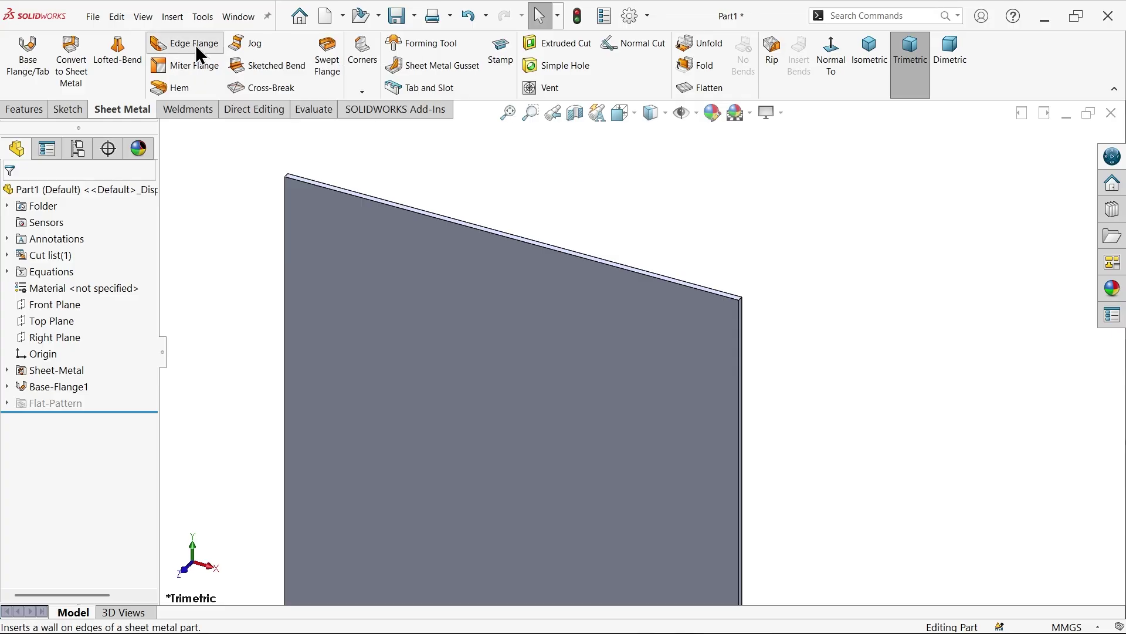
left_click(528, 244)
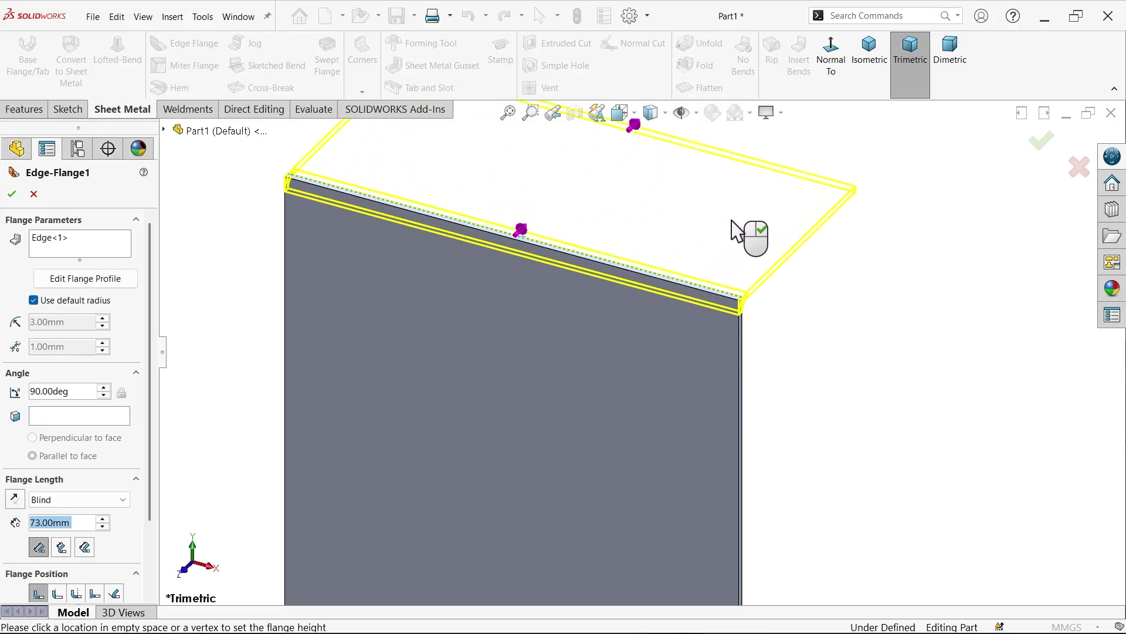
left_click(746, 279)
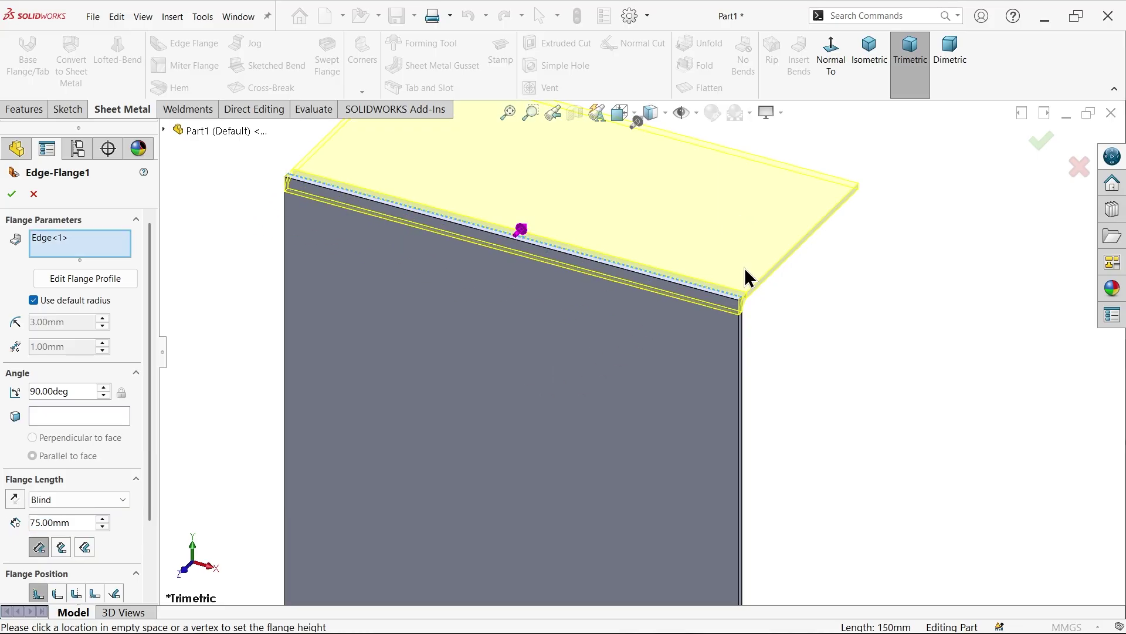
left_click(744, 391)
scroll(564, 388, "down", 3)
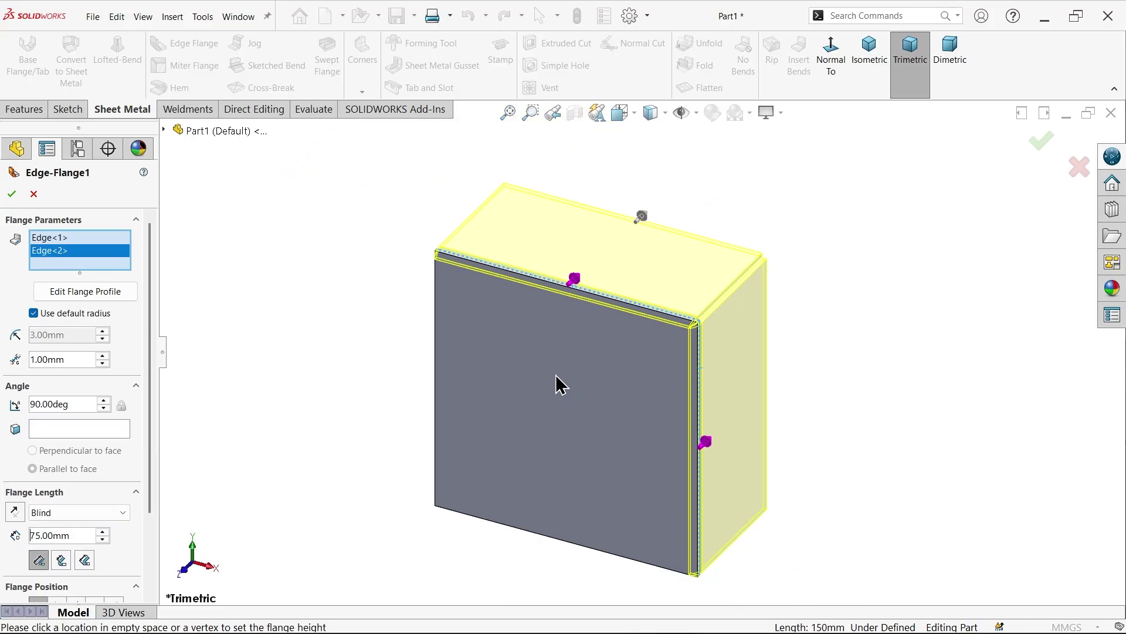
middle_click_drag(632, 567, 722, 396)
scroll(524, 435, "up", 5)
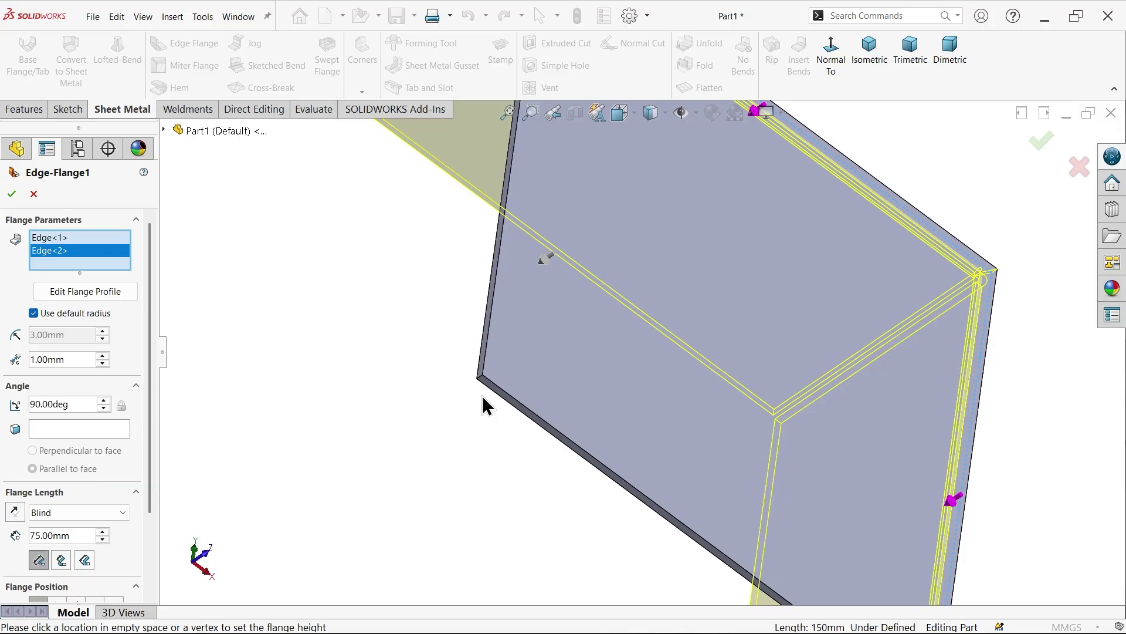
left_click(483, 383)
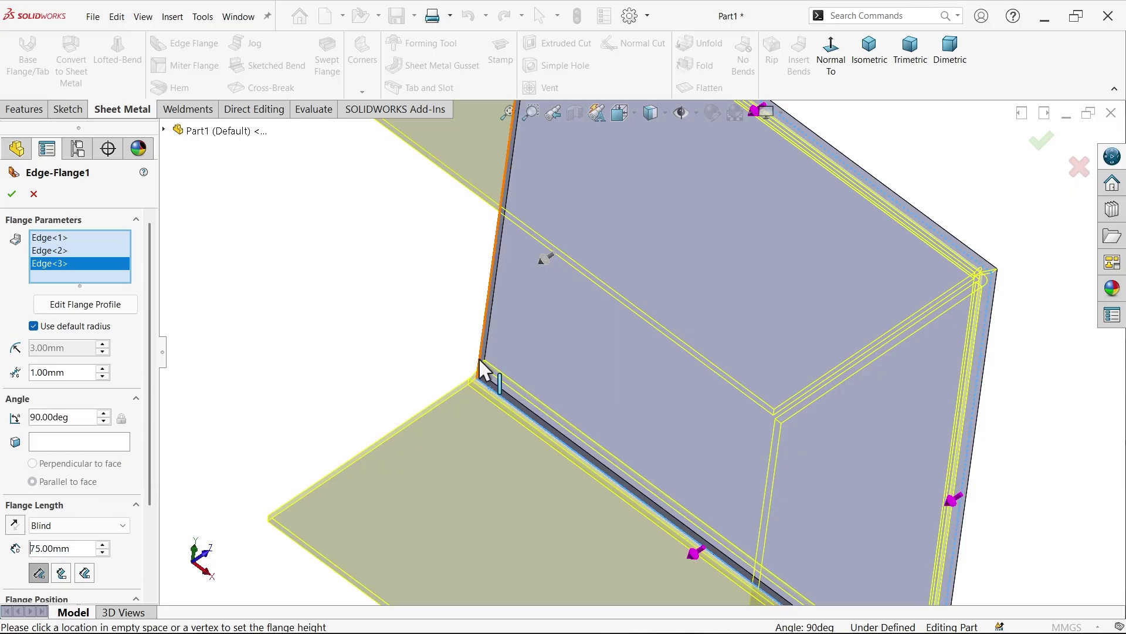
left_click(483, 368)
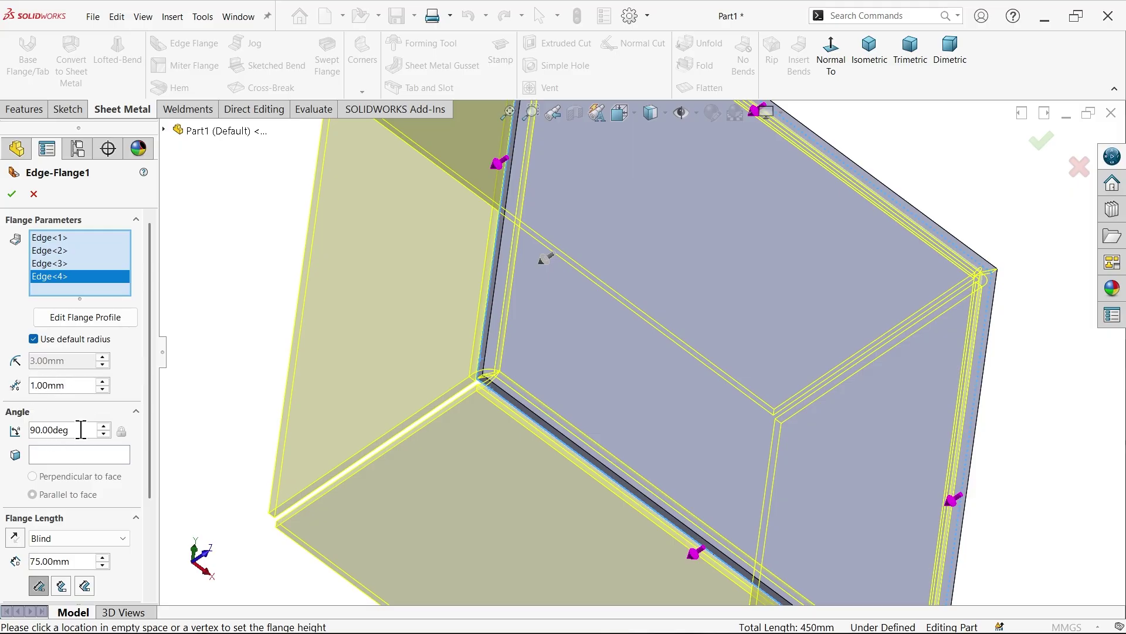
key("f")
middle_click_drag(570, 303, 514, 317)
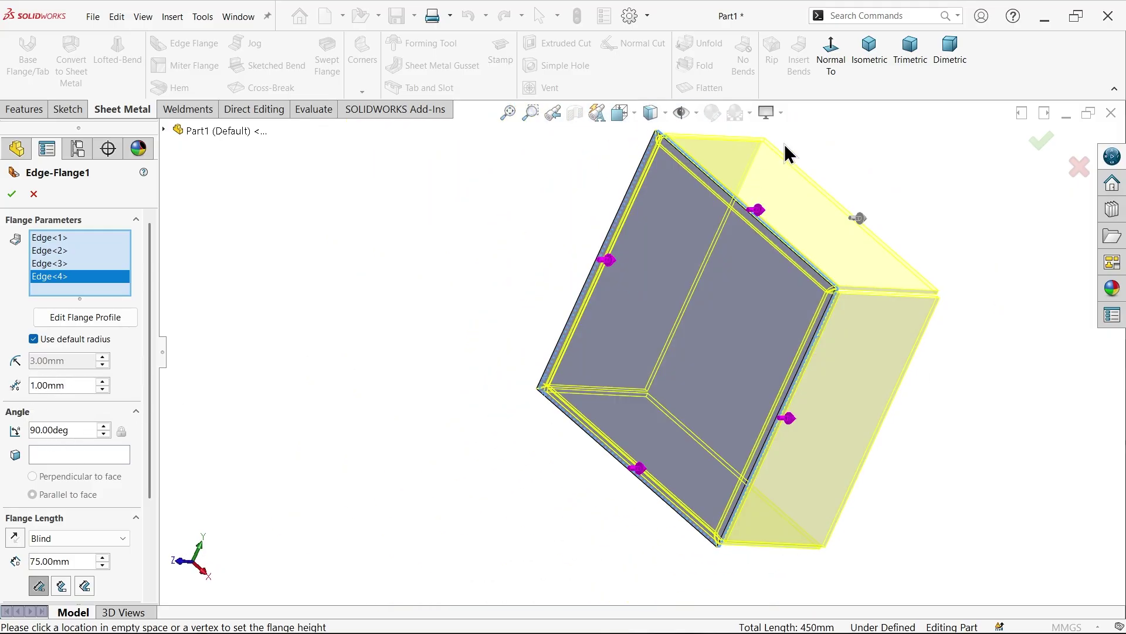
left_click(870, 50)
scroll(693, 396, "down", 5)
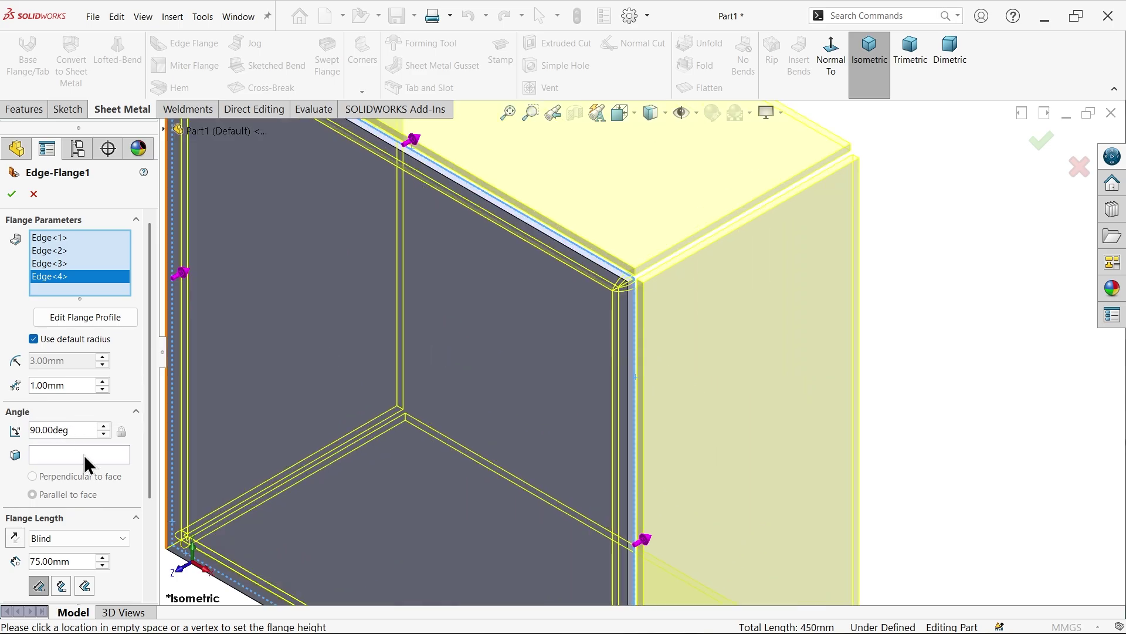
scroll(153, 445, "down", 2)
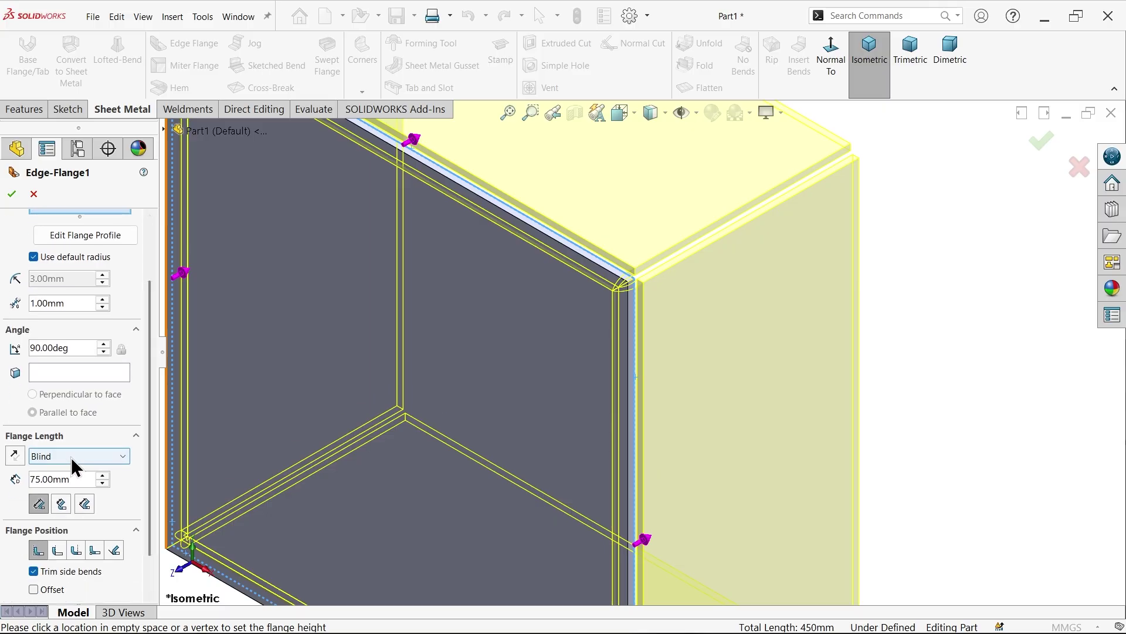
- Finish the edge flange with 25 mm Blind length, Outer Virtual Sharp and Material Inside
left_click(71, 457)
left_click(71, 457)
left_click_drag(79, 481, 15, 475)
type("25")
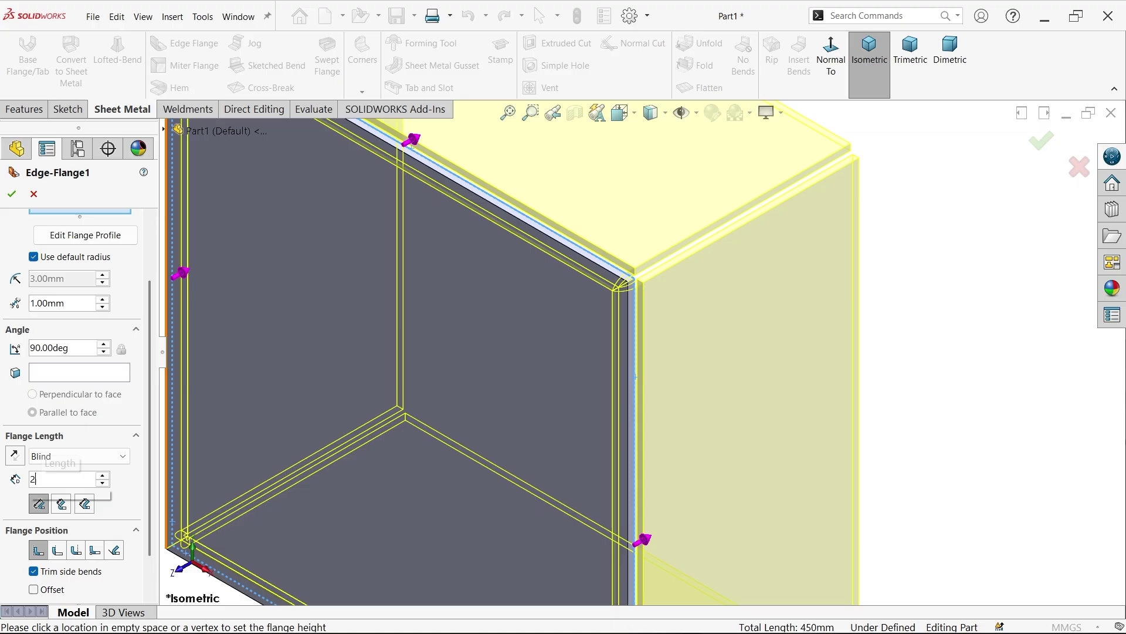
type("5.00mm")
key("Return")
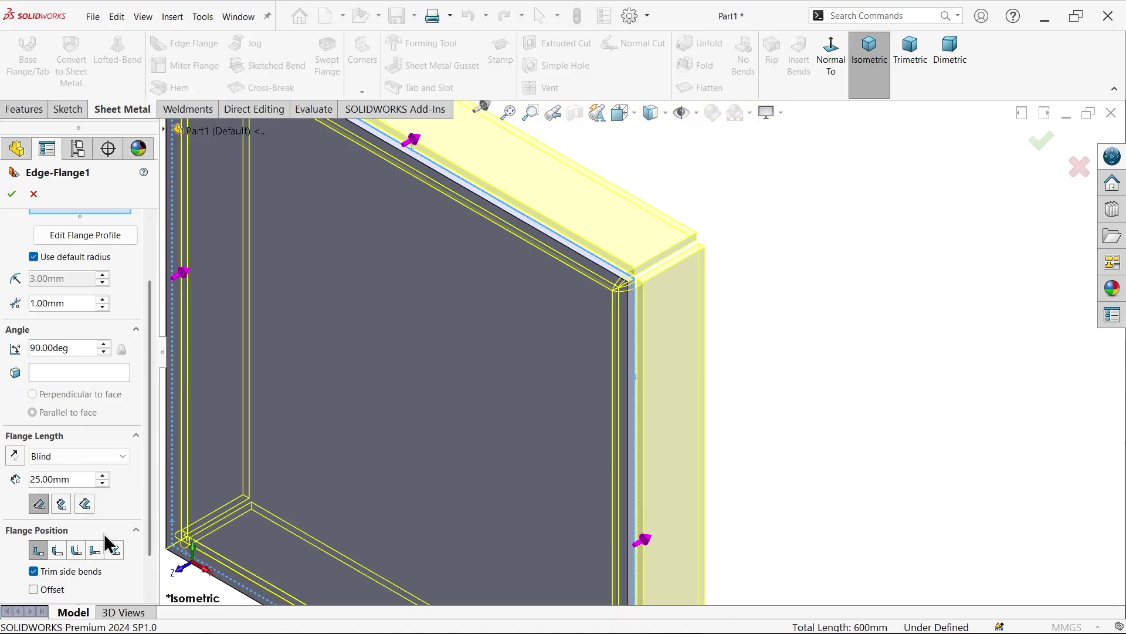
left_click(39, 503)
left_click(38, 550)
left_click(620, 112)
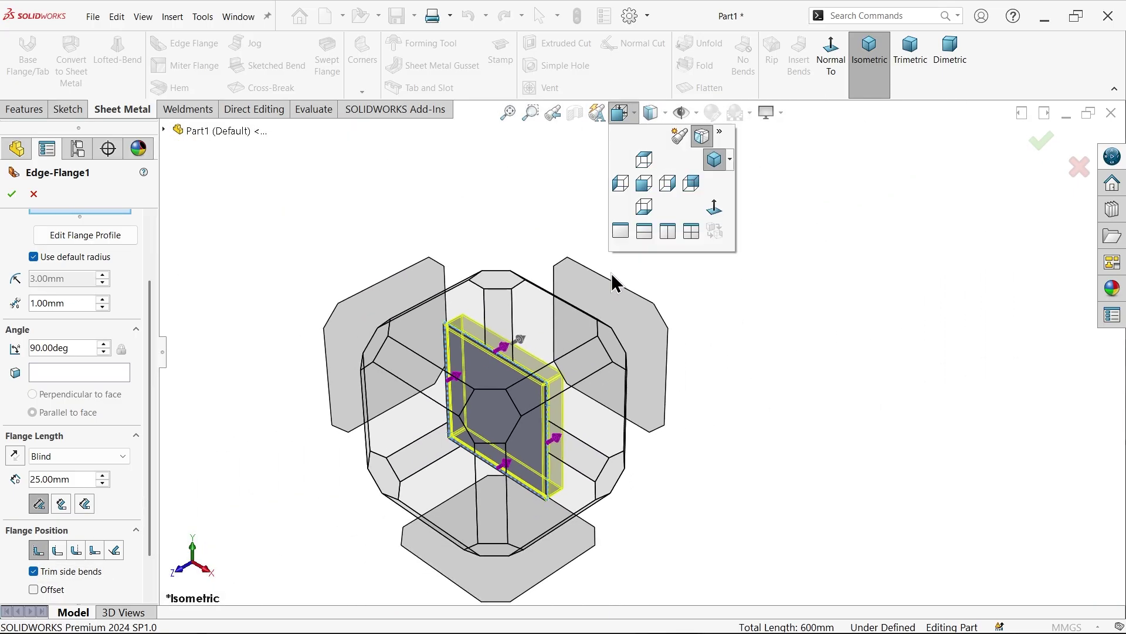
scroll(634, 212, "down", 4)
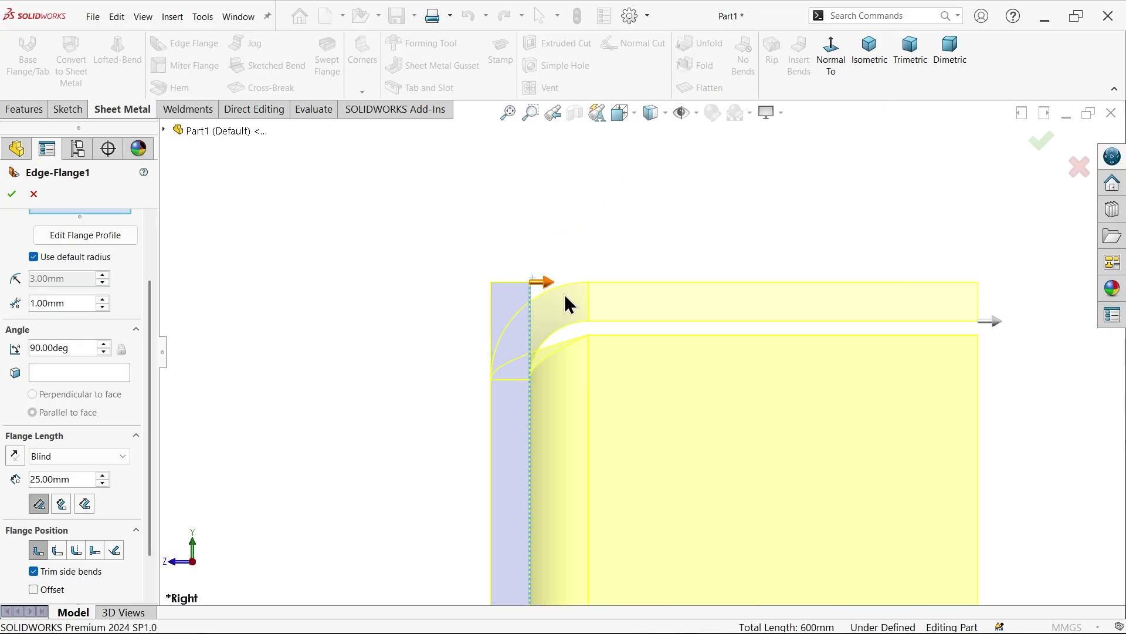
scroll(565, 294, "down", 3)
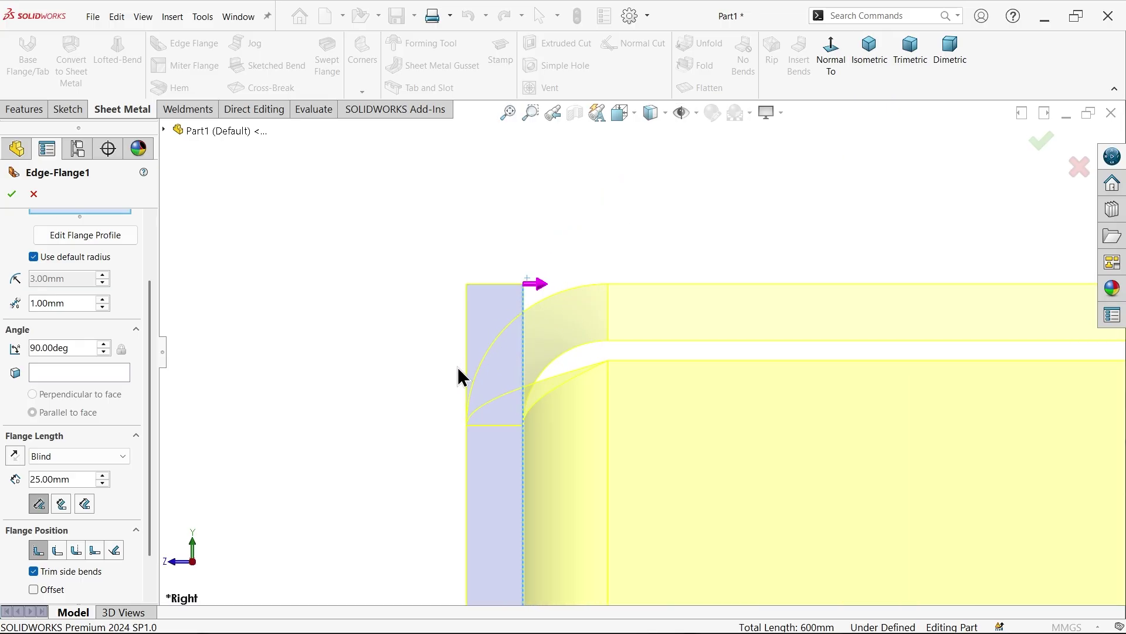
left_click(869, 53)
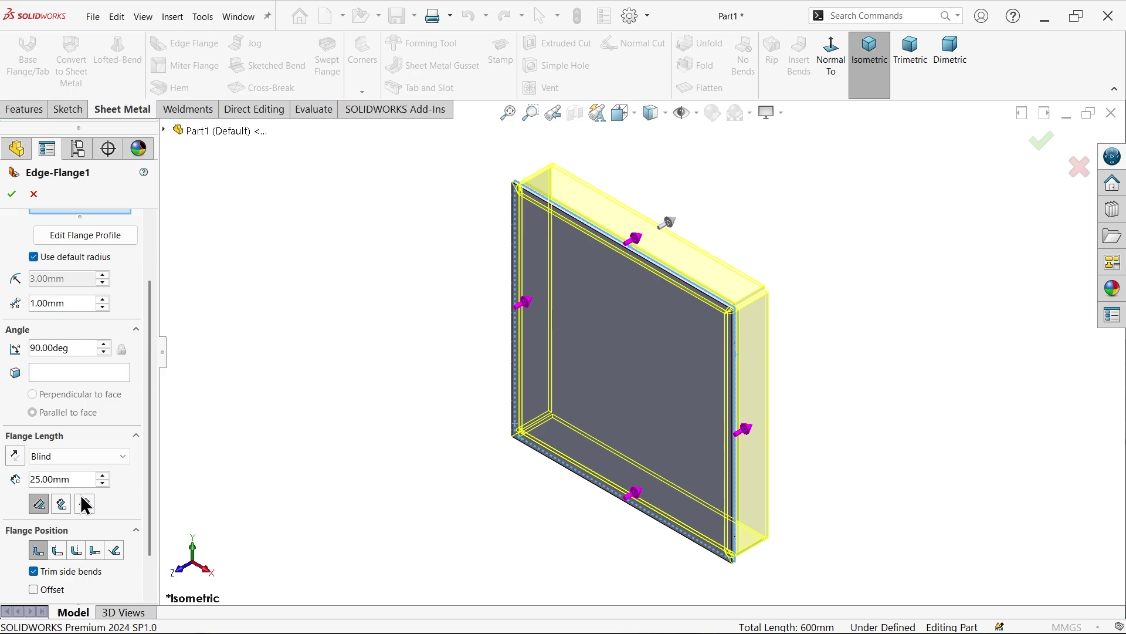
mouse_move(147, 450)
left_mouse_down()
mouse_move(146, 504)
mouse_move(148, 405)
left_mouse_up()
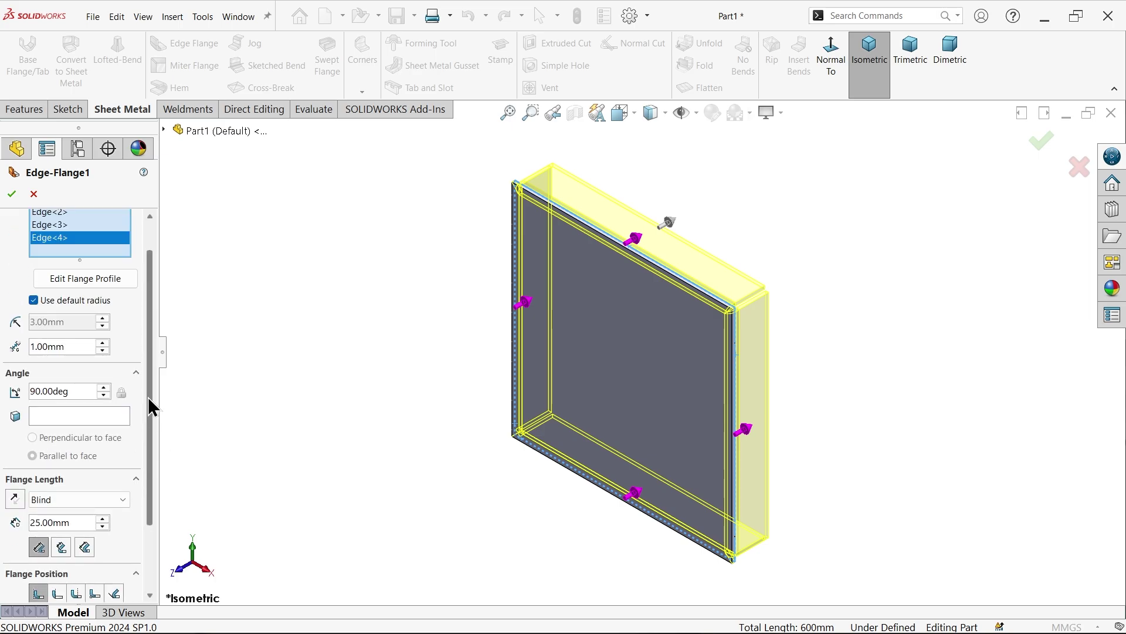
left_click(12, 194)
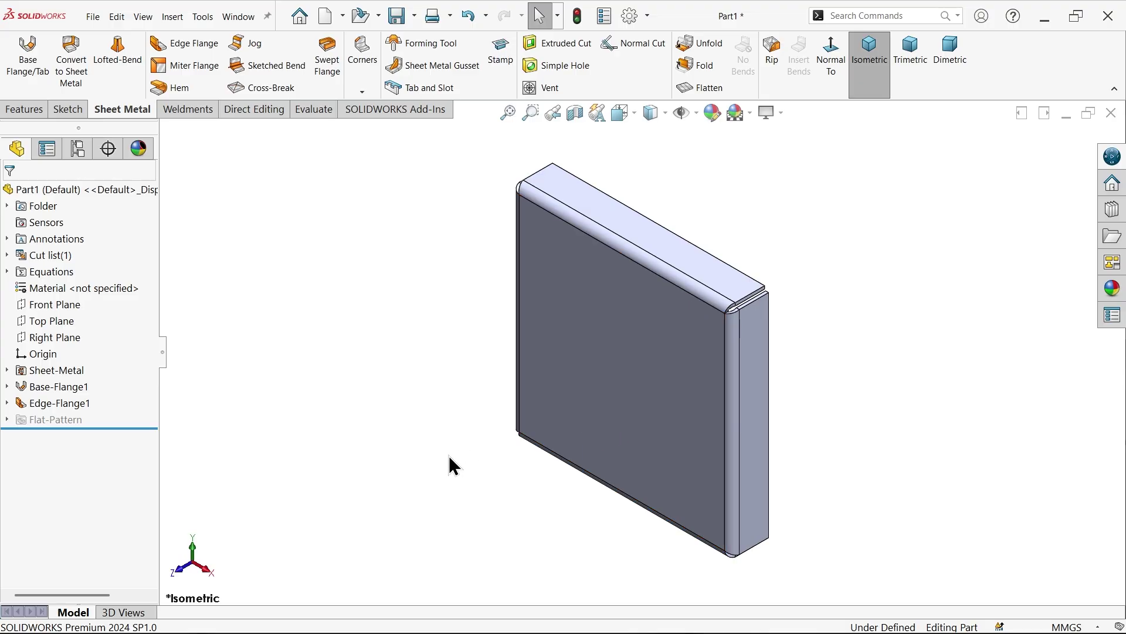
- Start a new sketch on the plate's front face and switch to the vent drawing
left_click(607, 350)
left_click(660, 318)
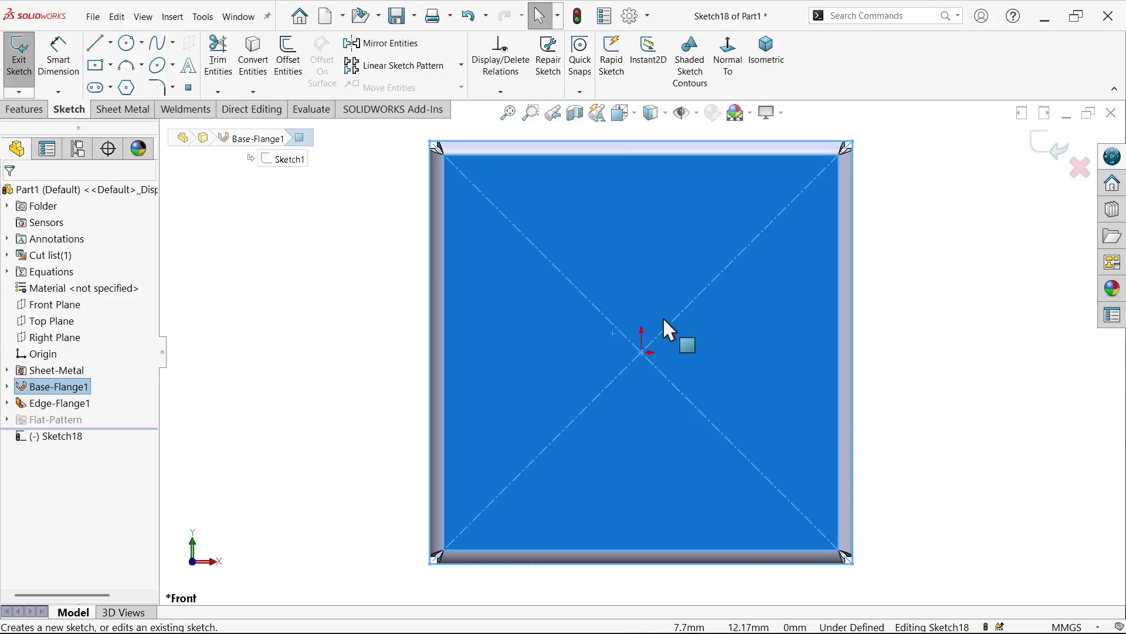
key("alt+Tab")
scroll(264, 458, "up", 2)
scroll(264, 458, "down", 2)
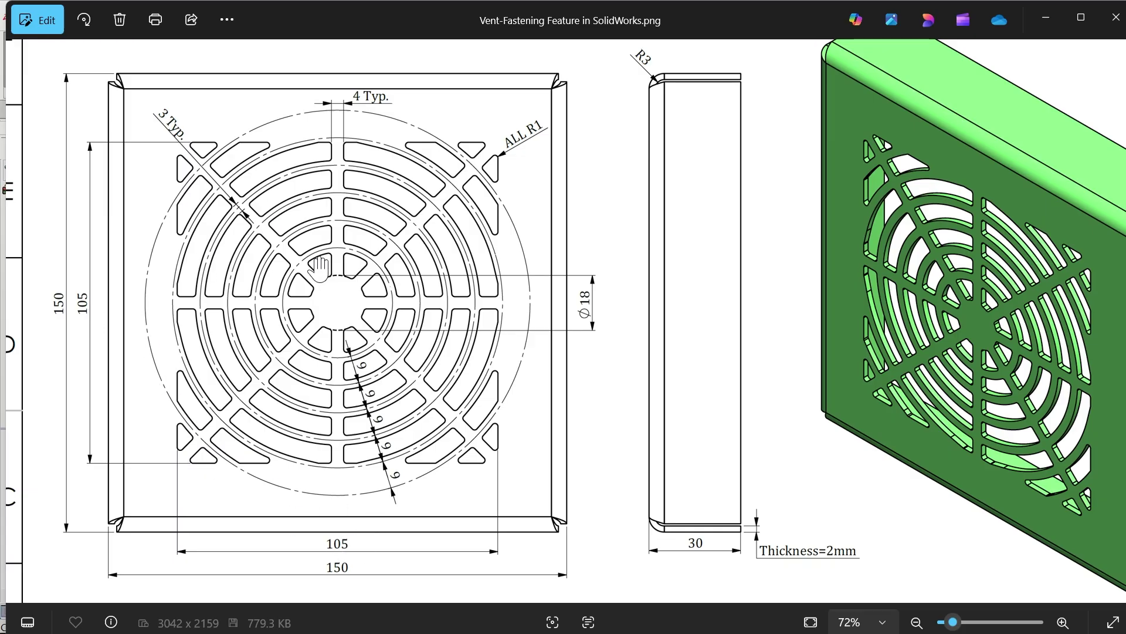
scroll(325, 273, "up", 2)
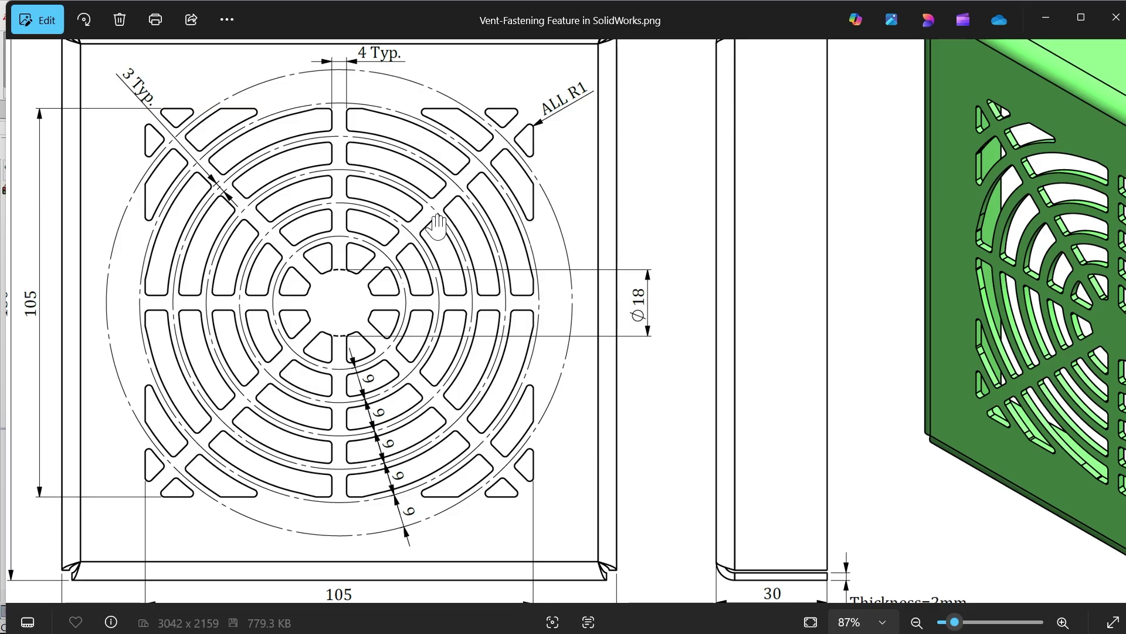
- Check the vent drawing's R3 note, Ø18 centre and 6 mm ring spacing, then minimise it
left_click_drag(439, 231, 451, 280)
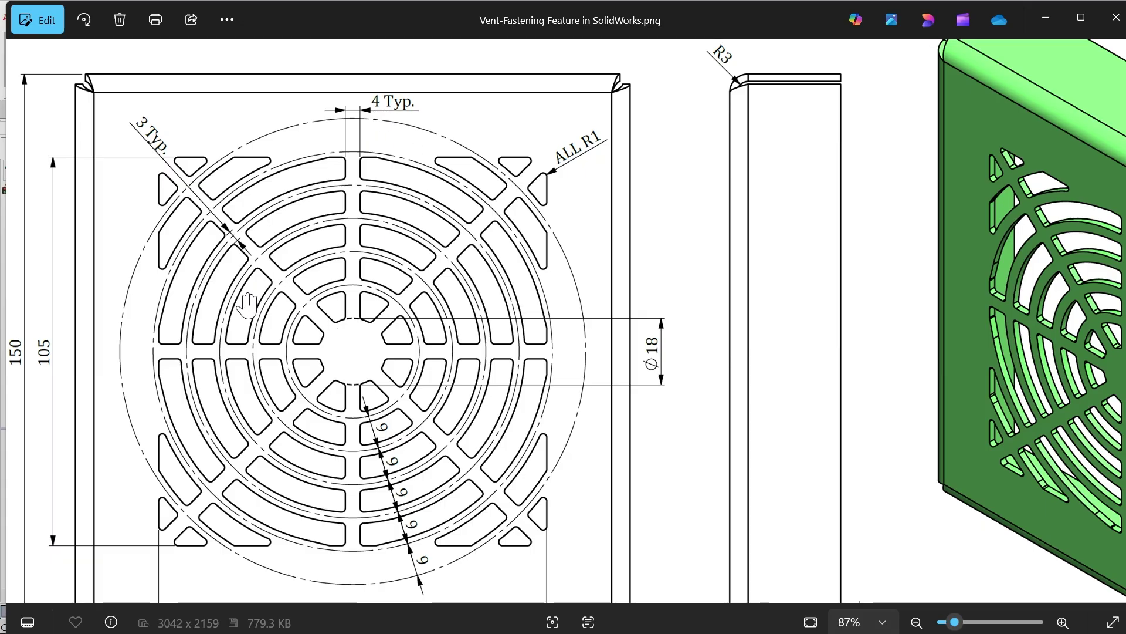
scroll(229, 291, "up", 2)
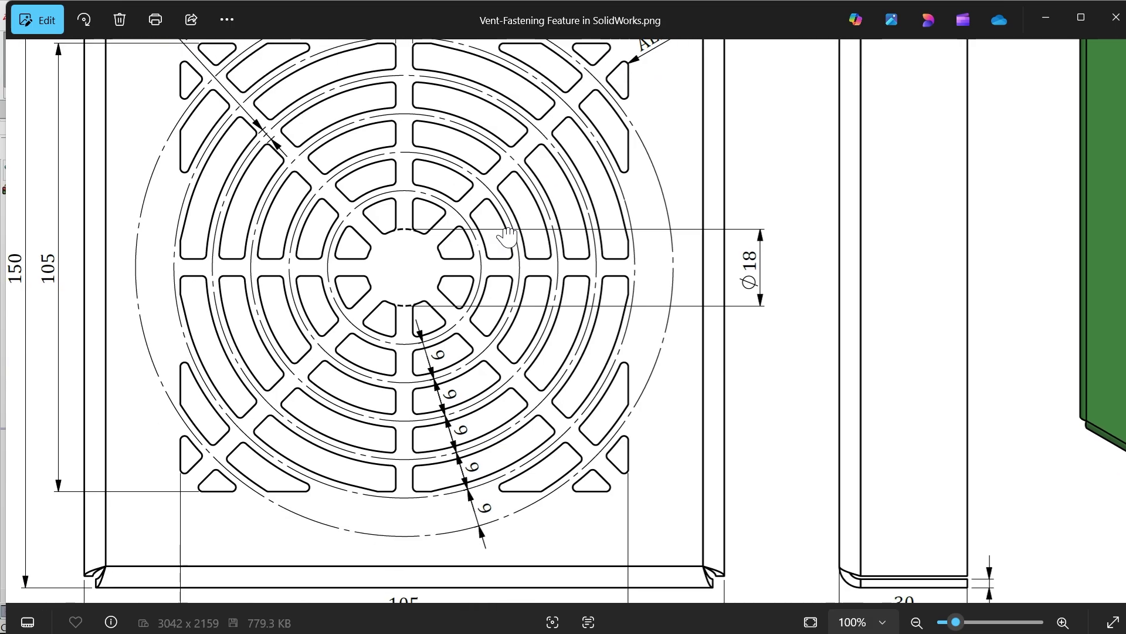
left_click_drag(483, 330, 483, 300)
scroll(423, 282, "up", 4)
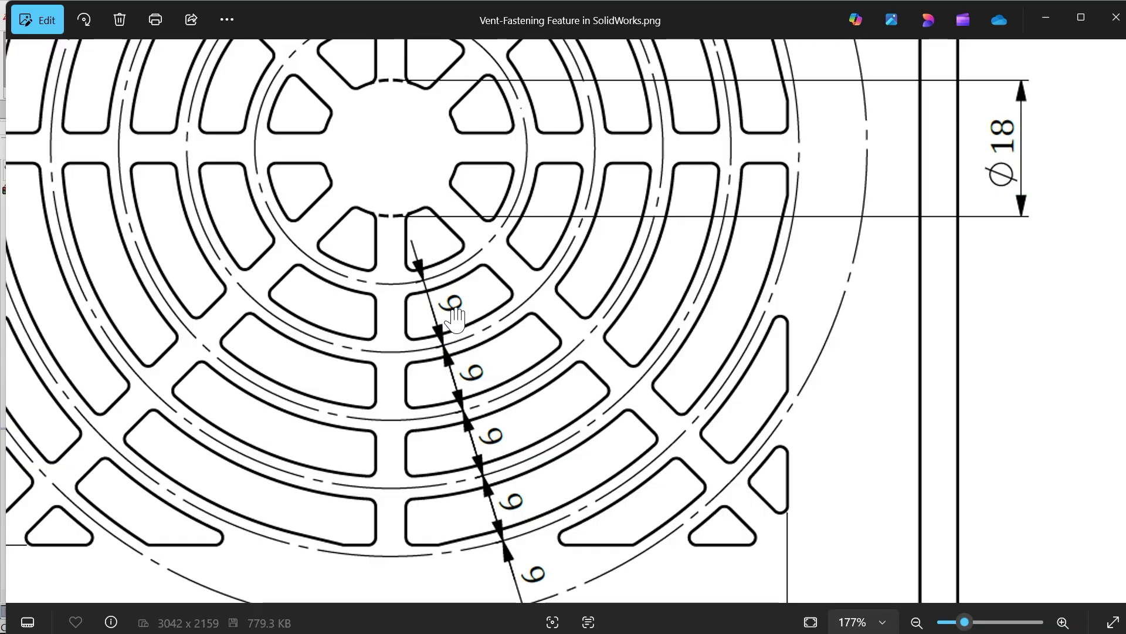
scroll(493, 440, "down", 3)
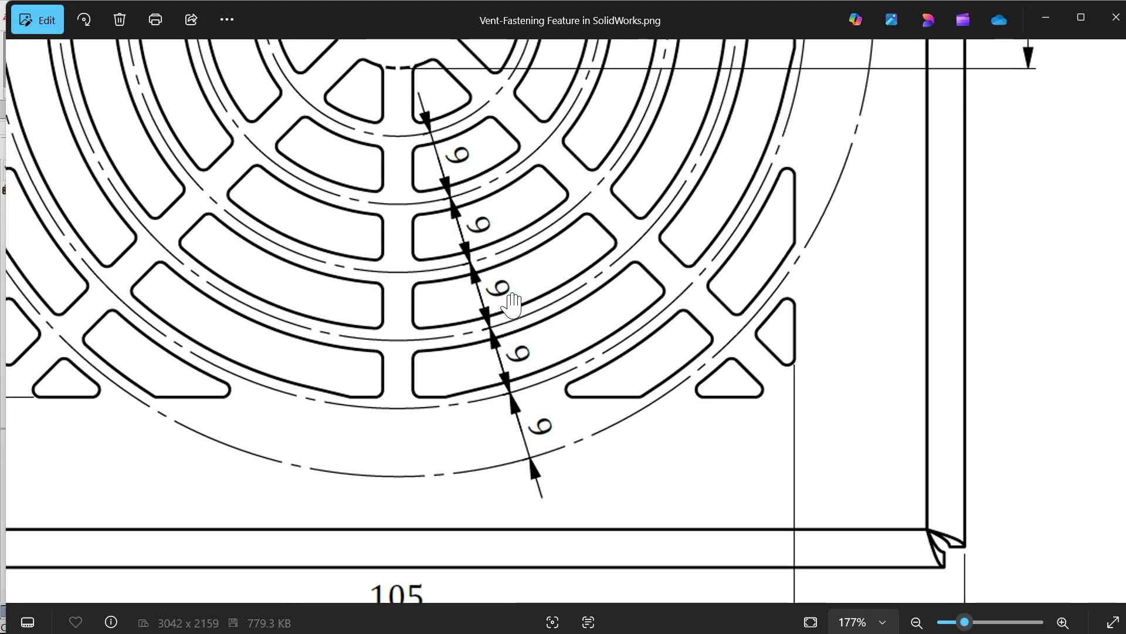
scroll(529, 332, "up", 3)
scroll(564, 290, "down", 3, "ctrl")
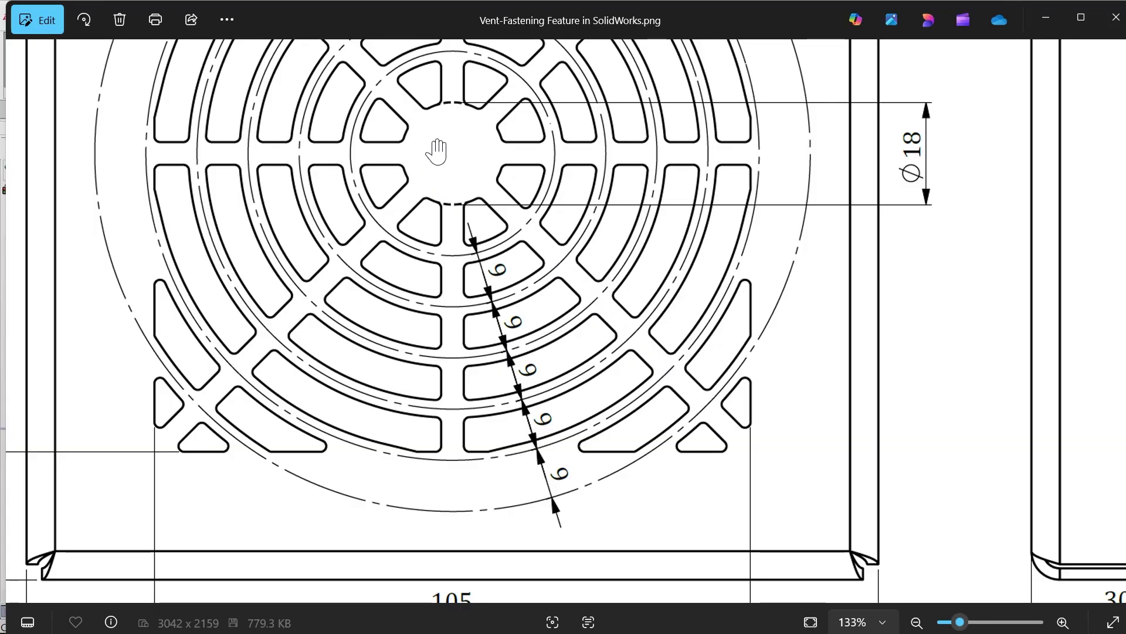
left_click(1053, 20)
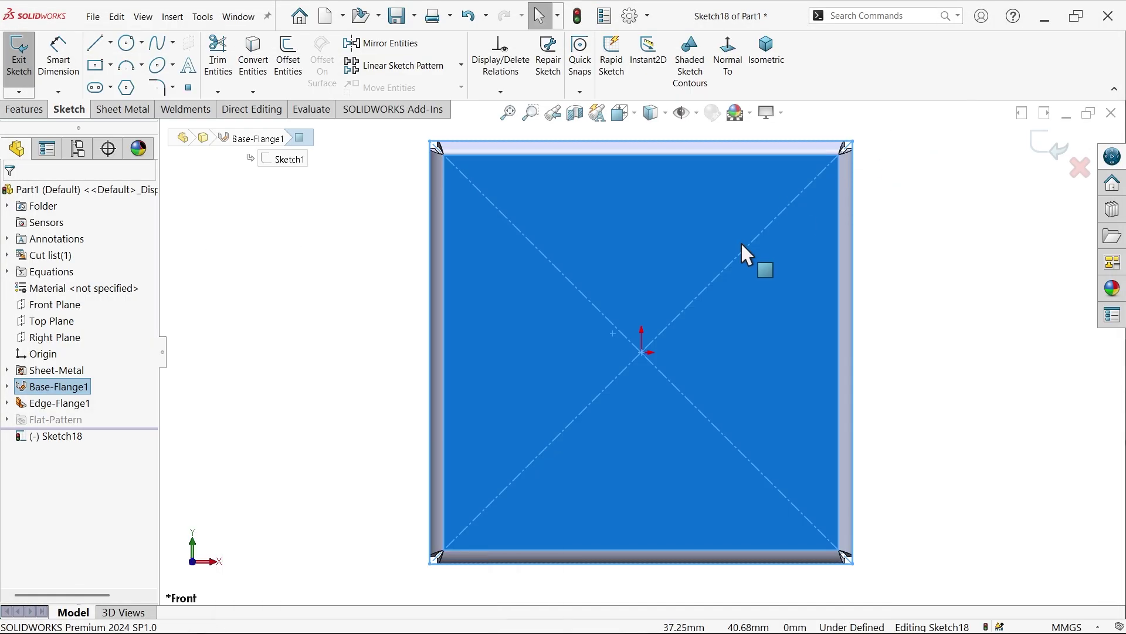
- Draw a circle centred on the origin and dimension it to 18 mm diameter
left_click(131, 41)
scroll(670, 387, "up", 1)
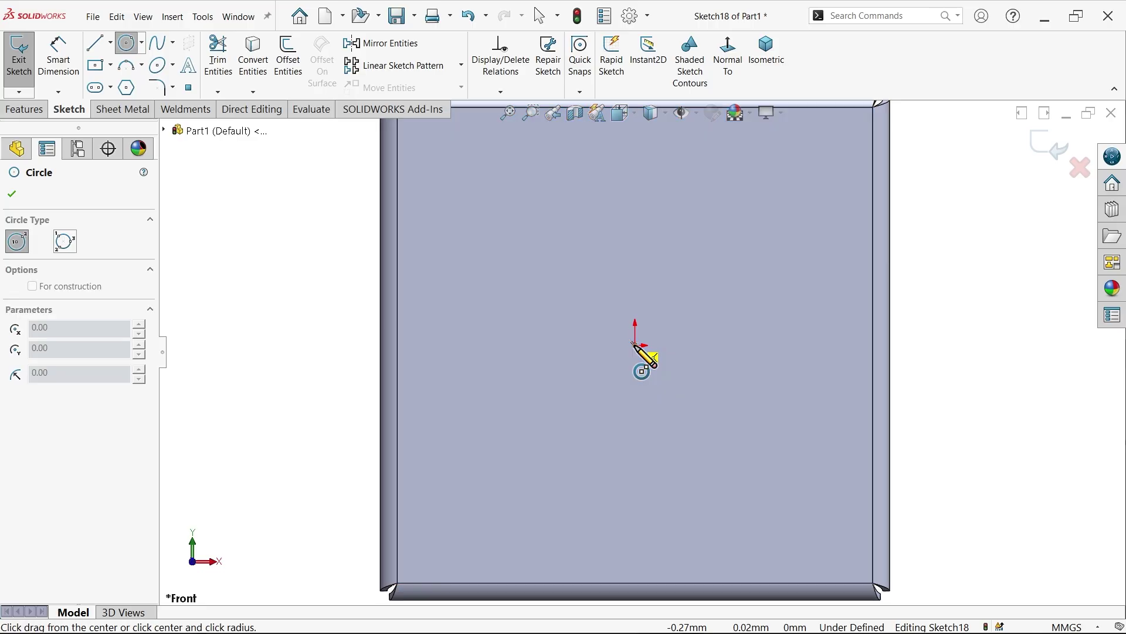
left_click_drag(636, 345, 576, 304)
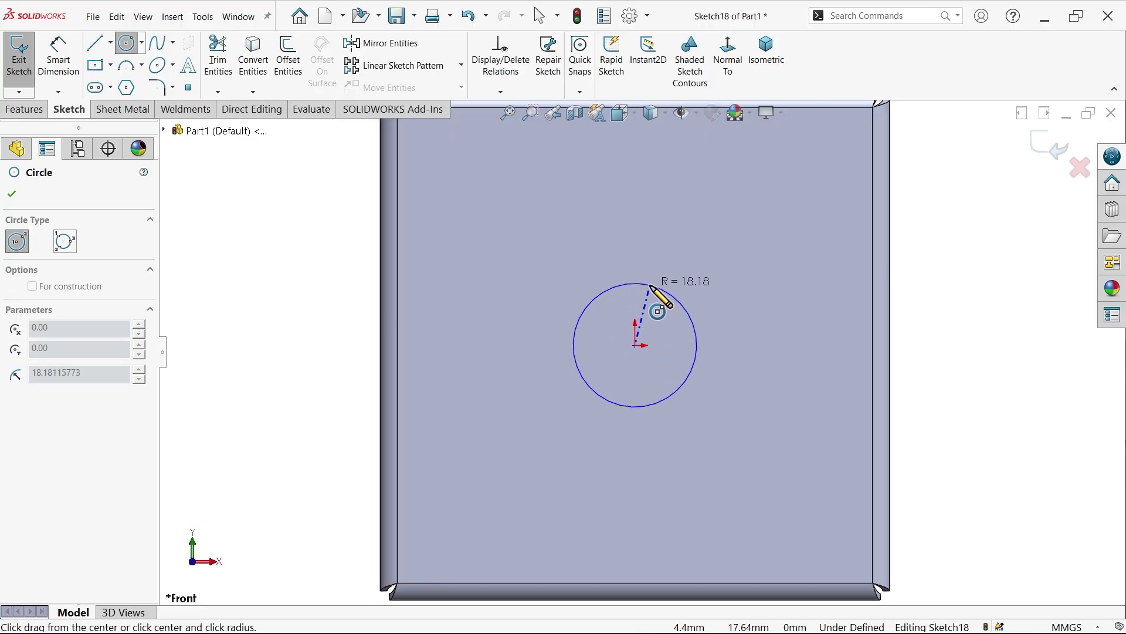
left_click(59, 55)
left_click(695, 352)
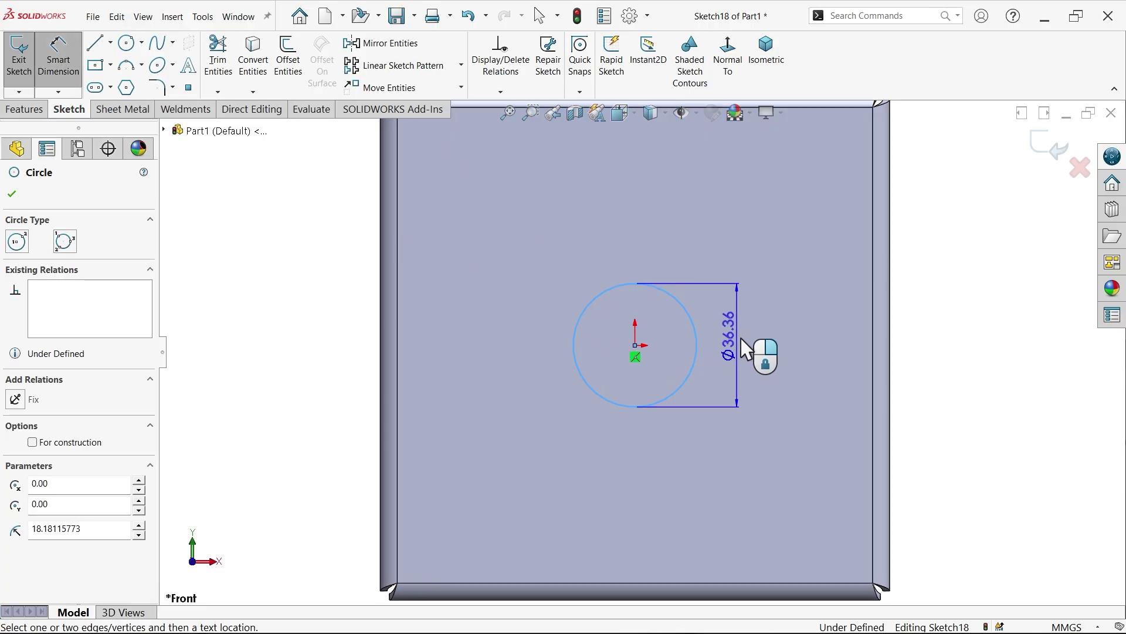
left_click(770, 339)
type("18")
key("Return")
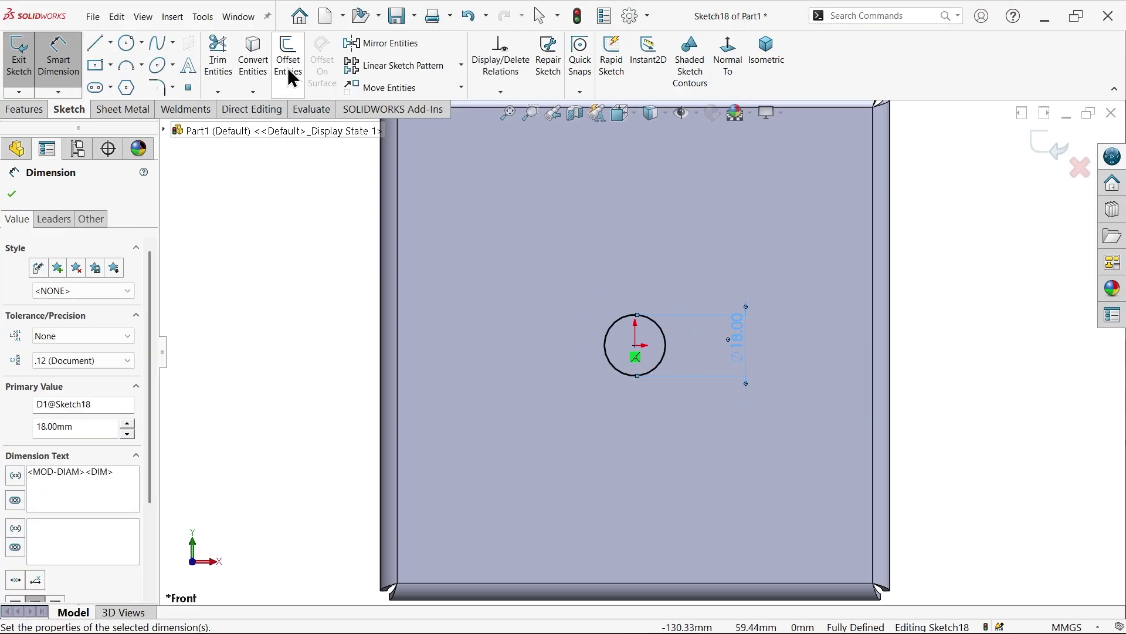
left_click(288, 68)
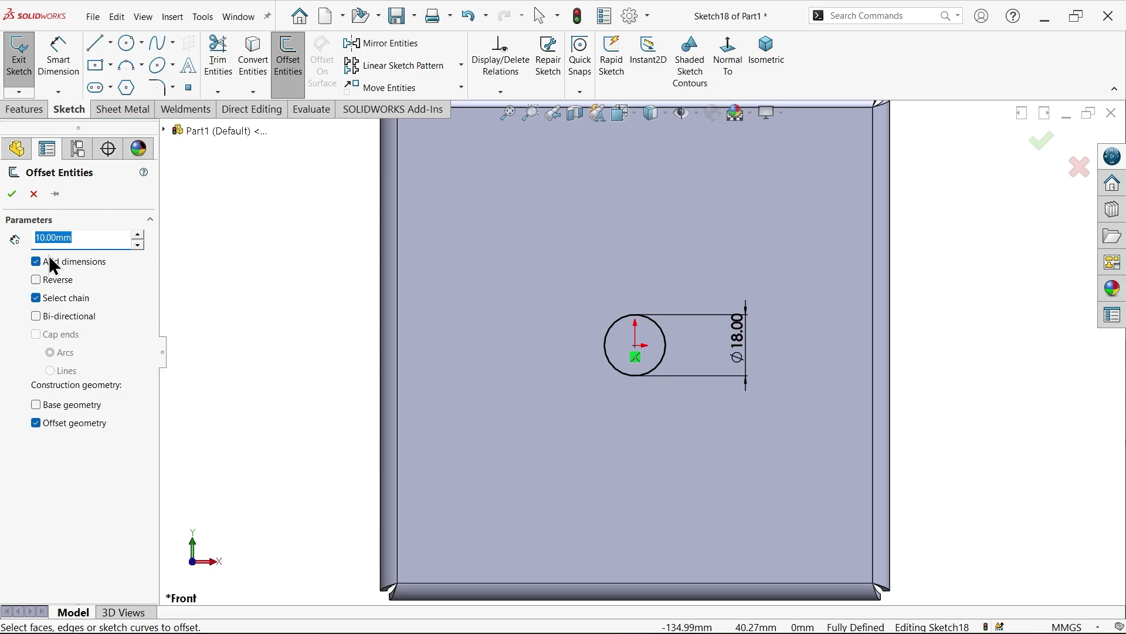
type("9")
- Offset the 18 mm circle outward by 9 mm twice, as regular geometry
left_click(36, 422)
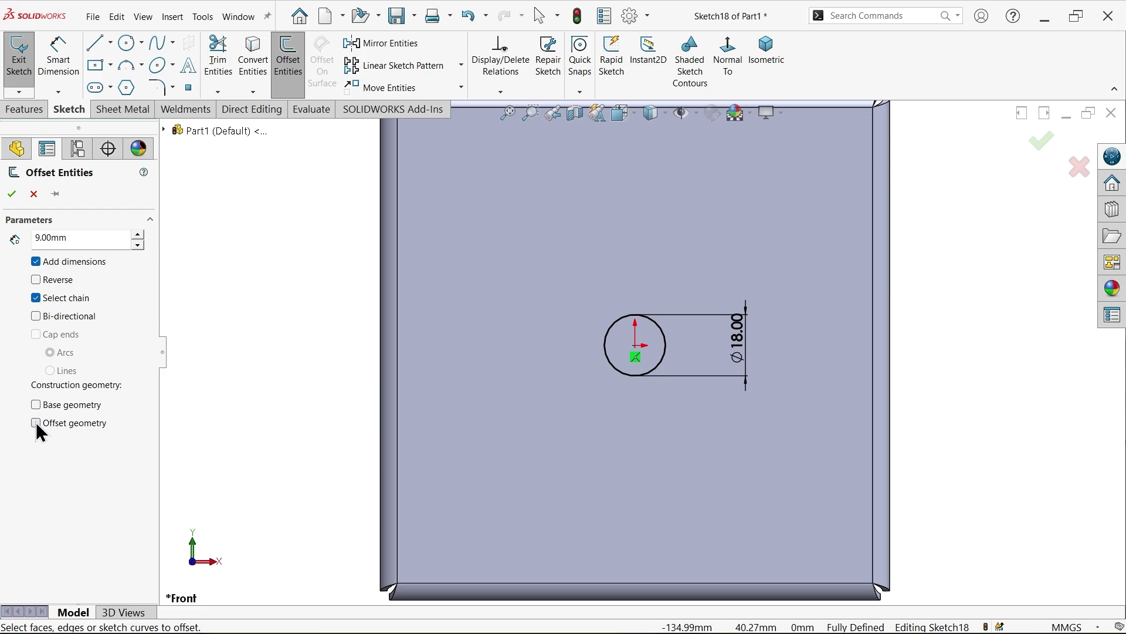
left_click(617, 366)
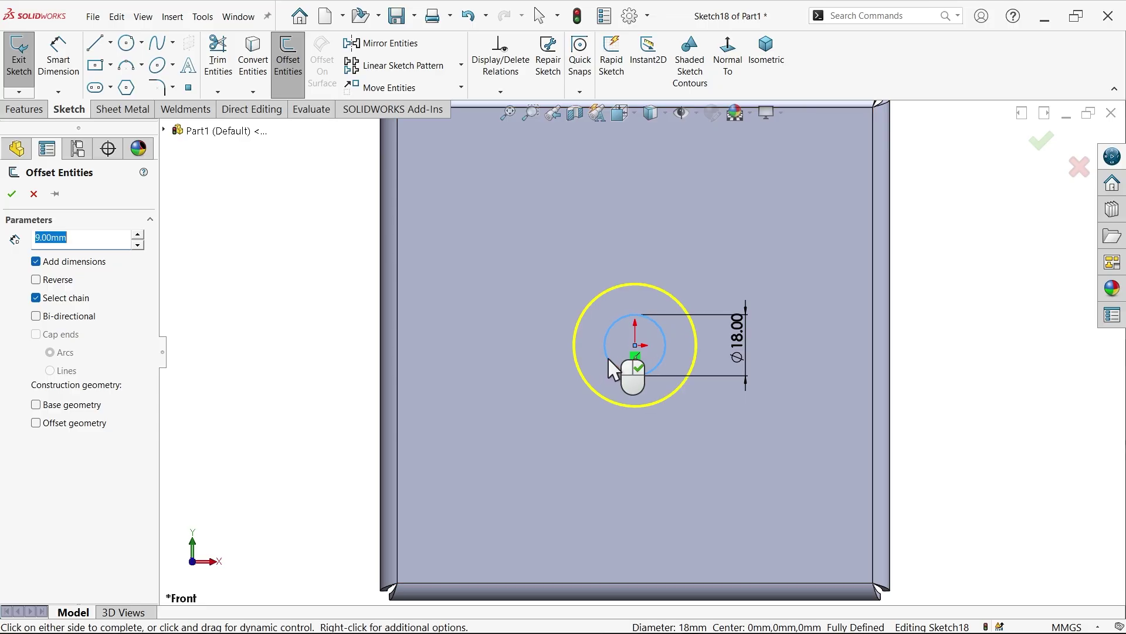
left_click(12, 193)
left_click(288, 62)
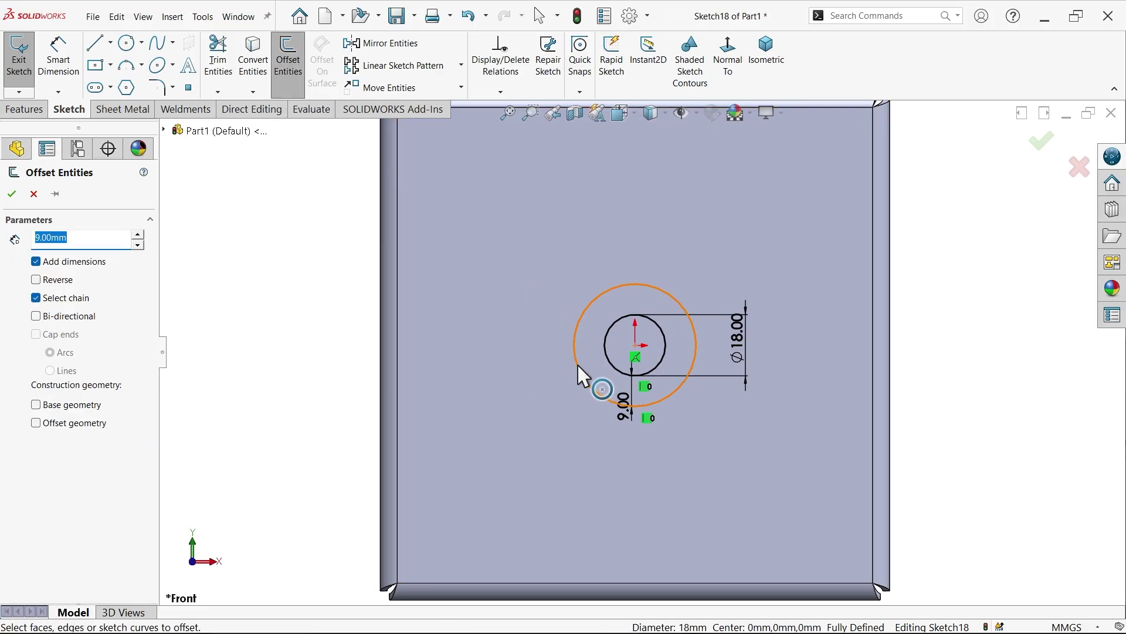
left_click(583, 374)
left_click(13, 194)
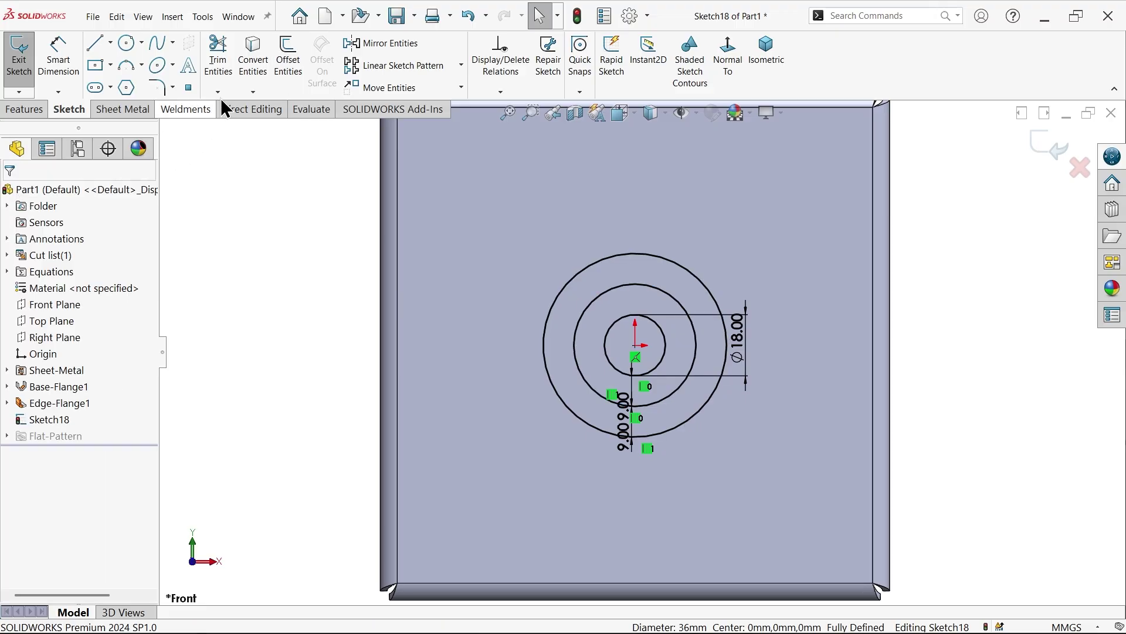
- Add three more 9 mm outward offset rings from the outermost circle
left_click(281, 61)
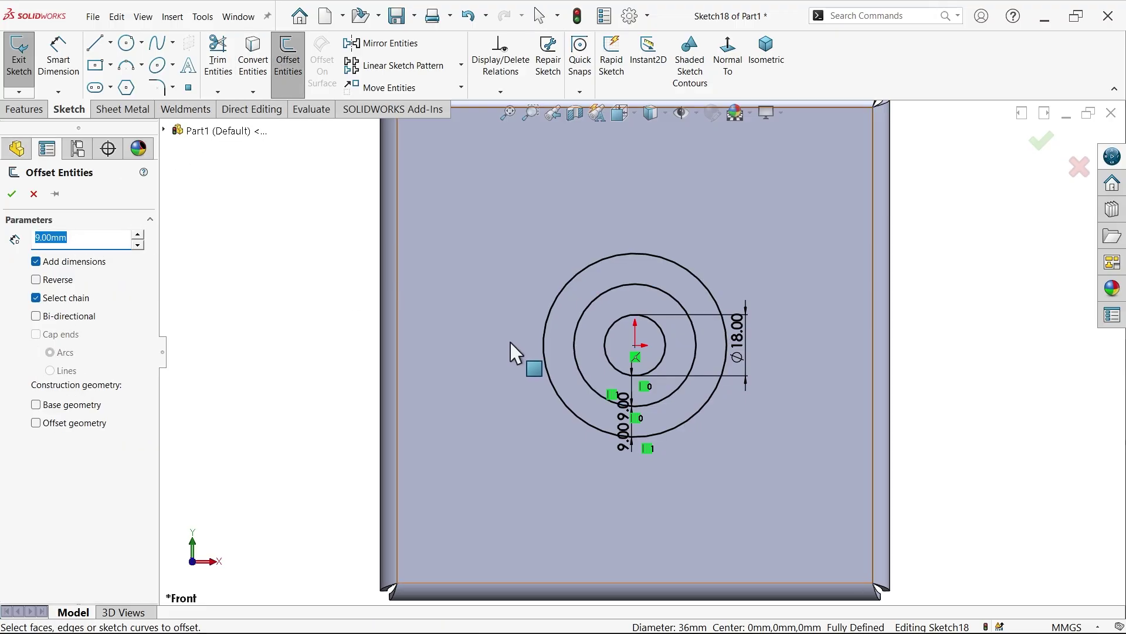
left_click(543, 362)
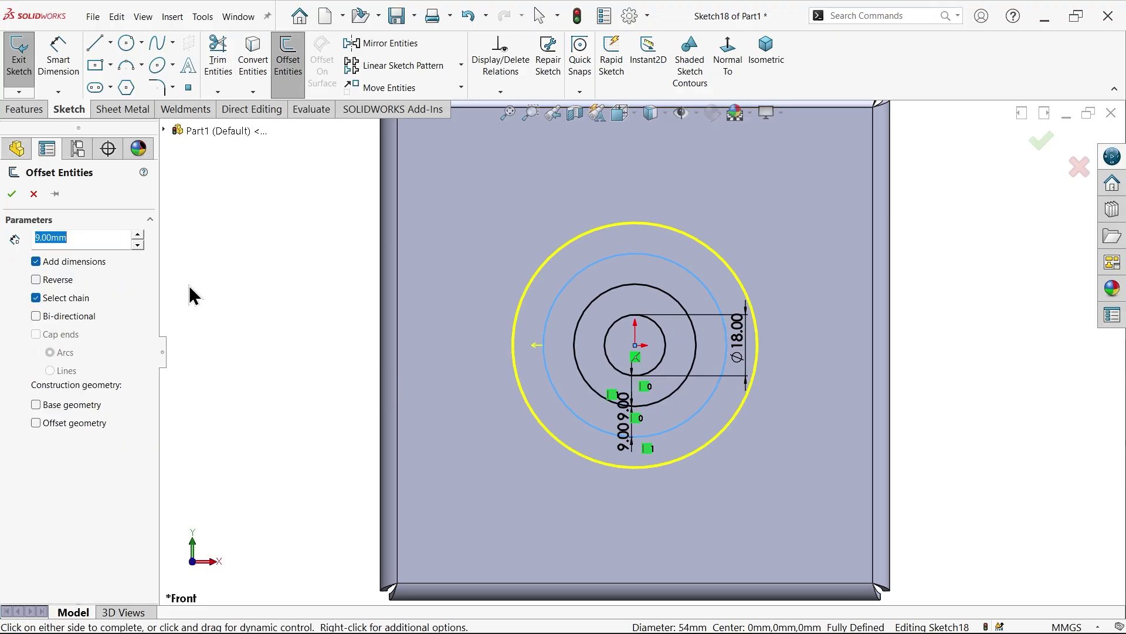
left_click(12, 194)
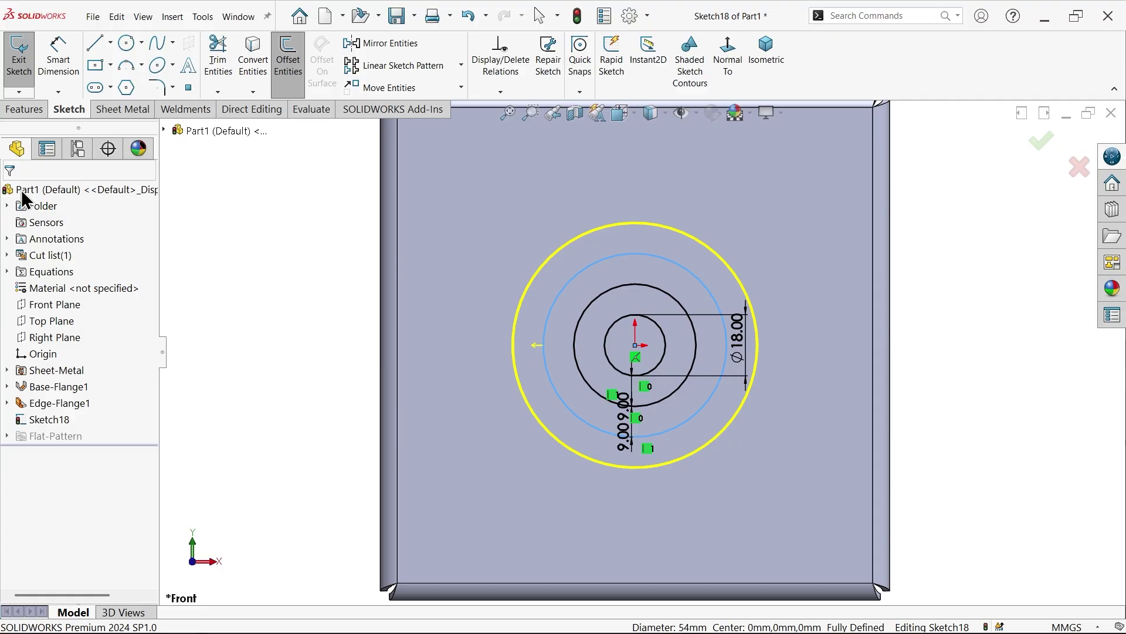
left_click(286, 70)
left_click(526, 400)
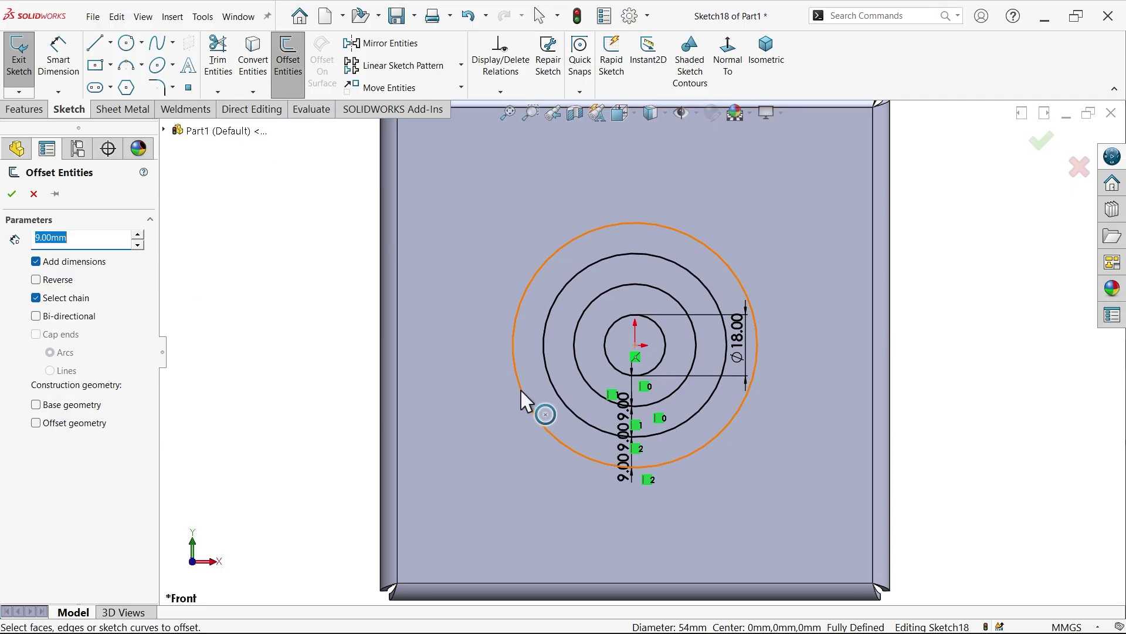
left_click(12, 194)
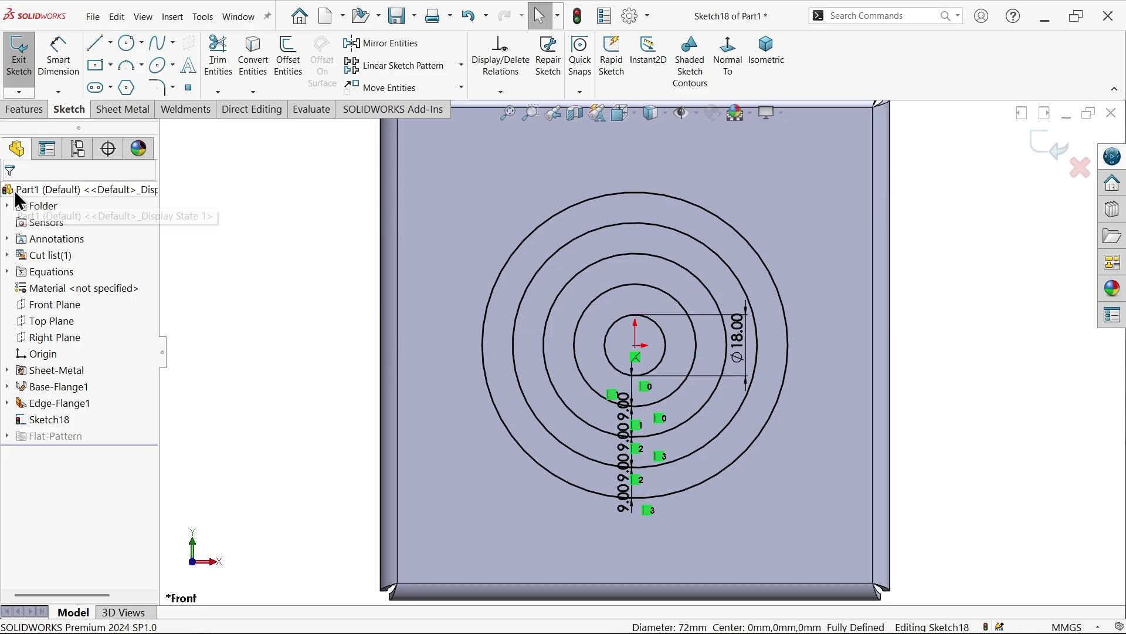
left_click(288, 66)
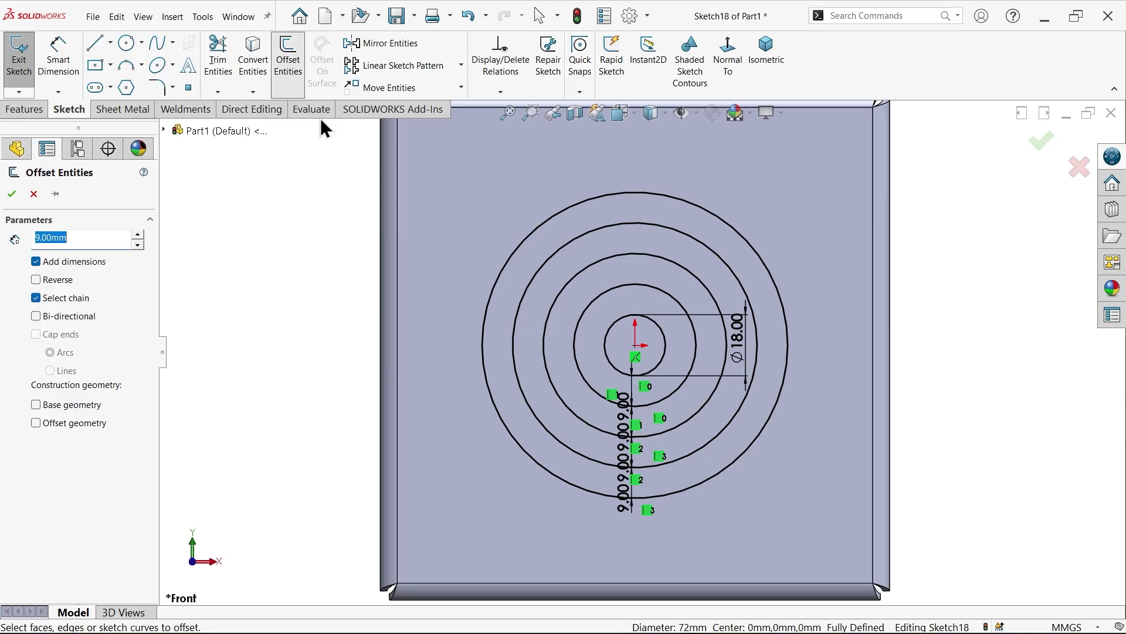
left_click(494, 345)
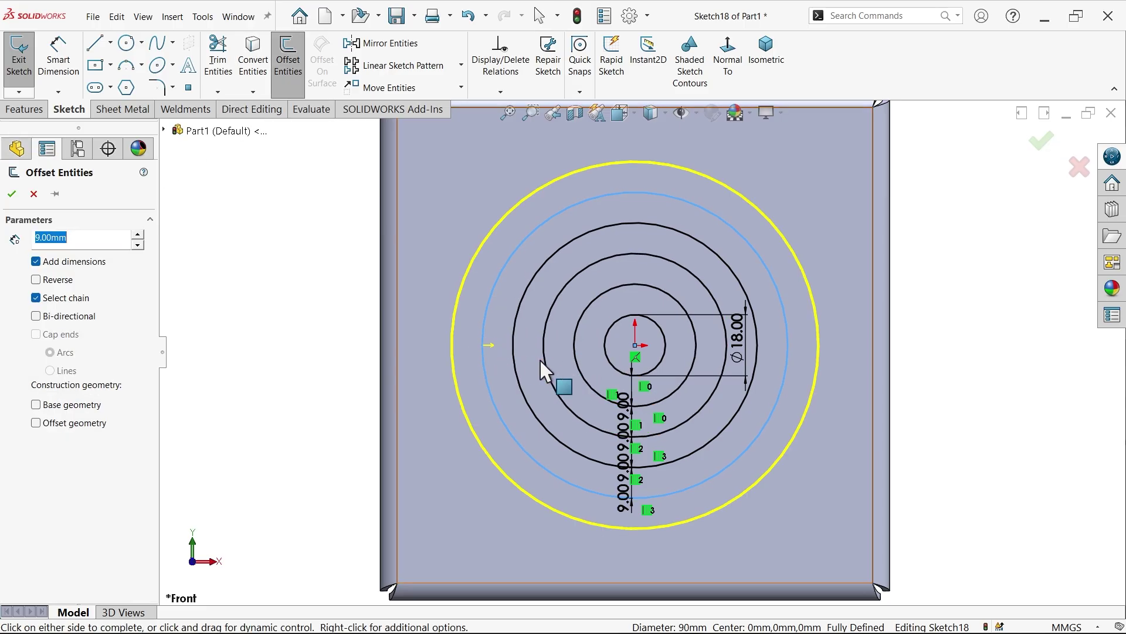
left_click(12, 194)
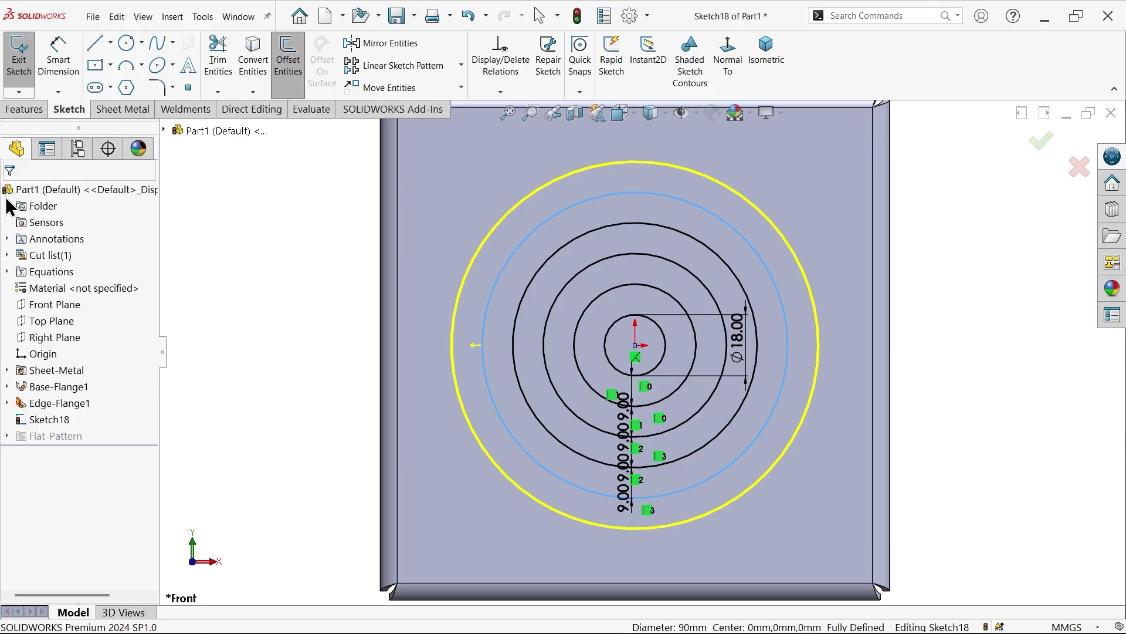
- Draw a center rectangle from the origin enclosing the rings
left_click(95, 65)
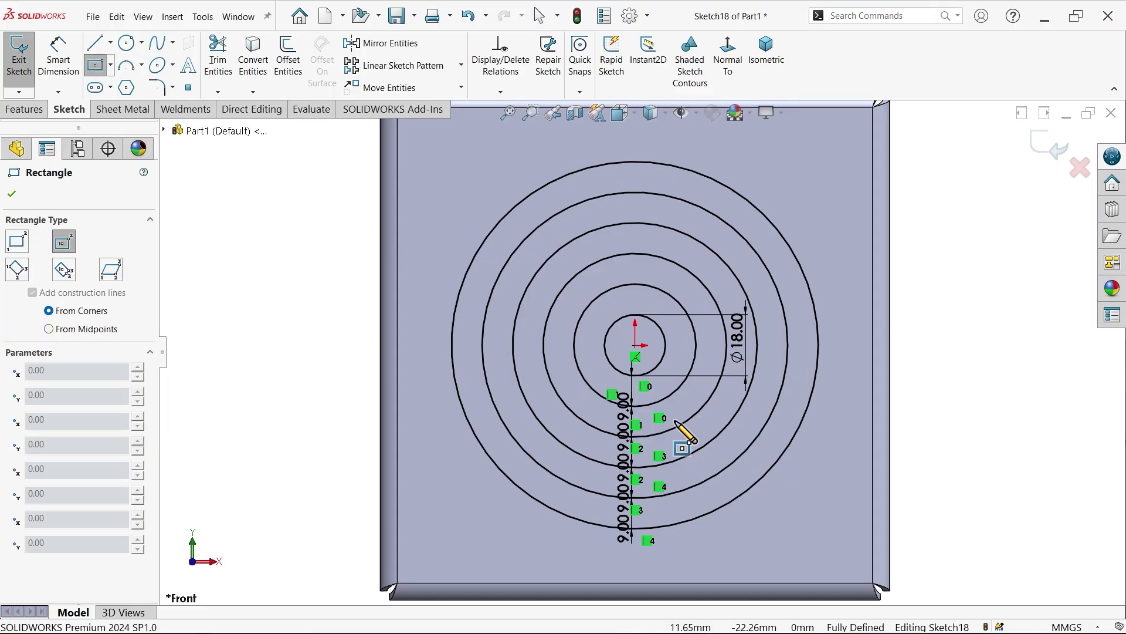
left_click(636, 345)
left_click(428, 181)
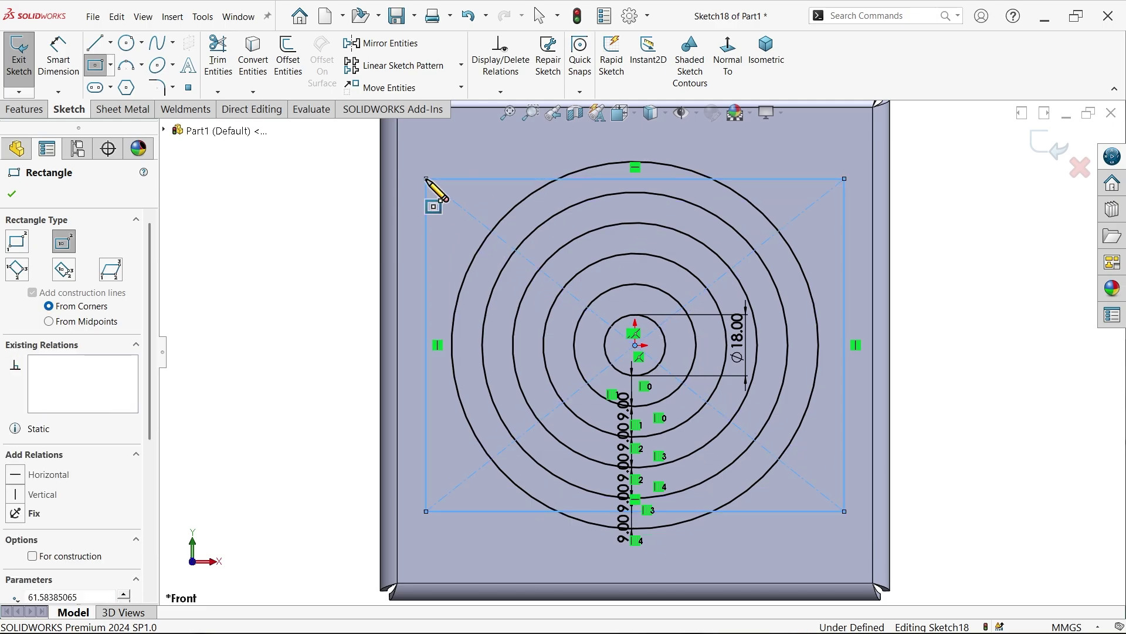
key("Escape")
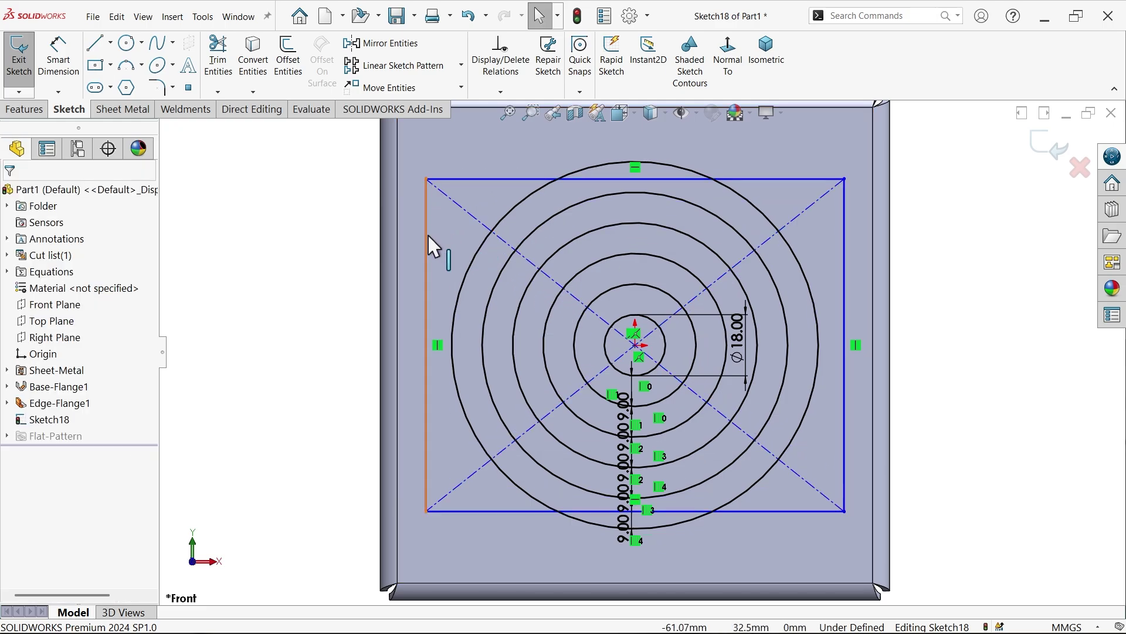
- Make the rectangle's sides equal and dimension a side to 105 mm
left_click(428, 247)
left_click(492, 179, "ctrl")
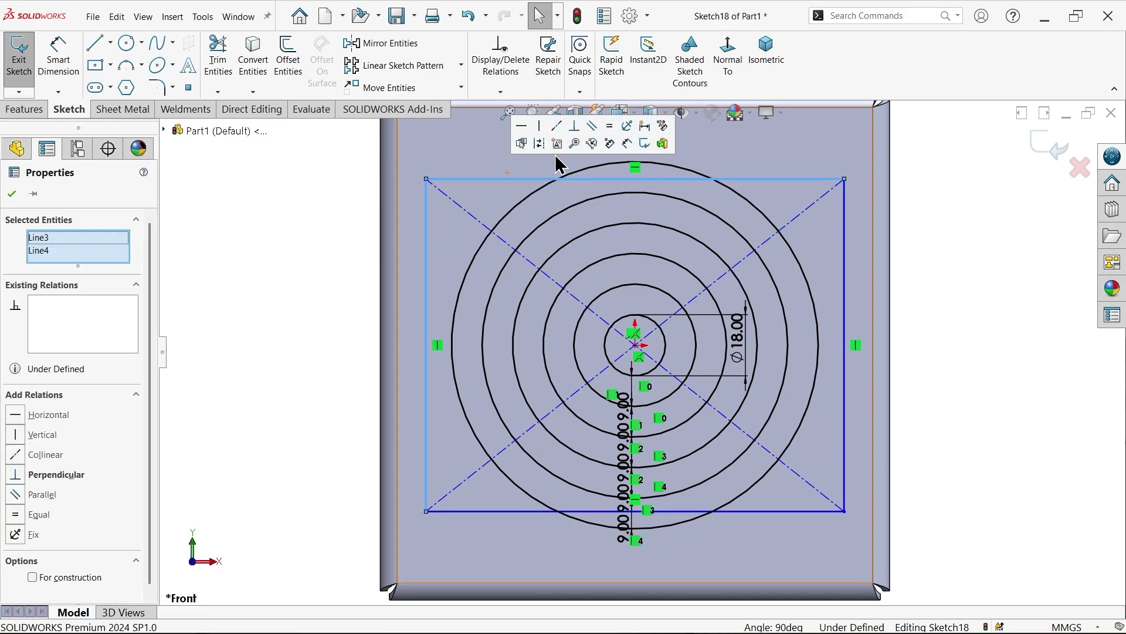
left_click(611, 128)
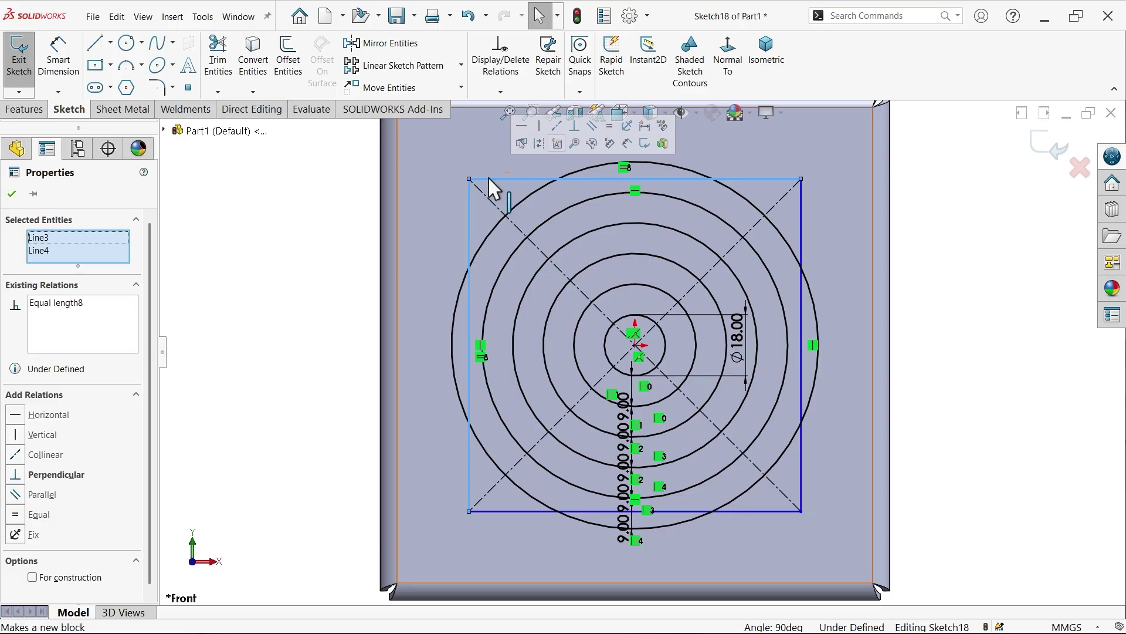
key("Escape")
left_click(58, 57)
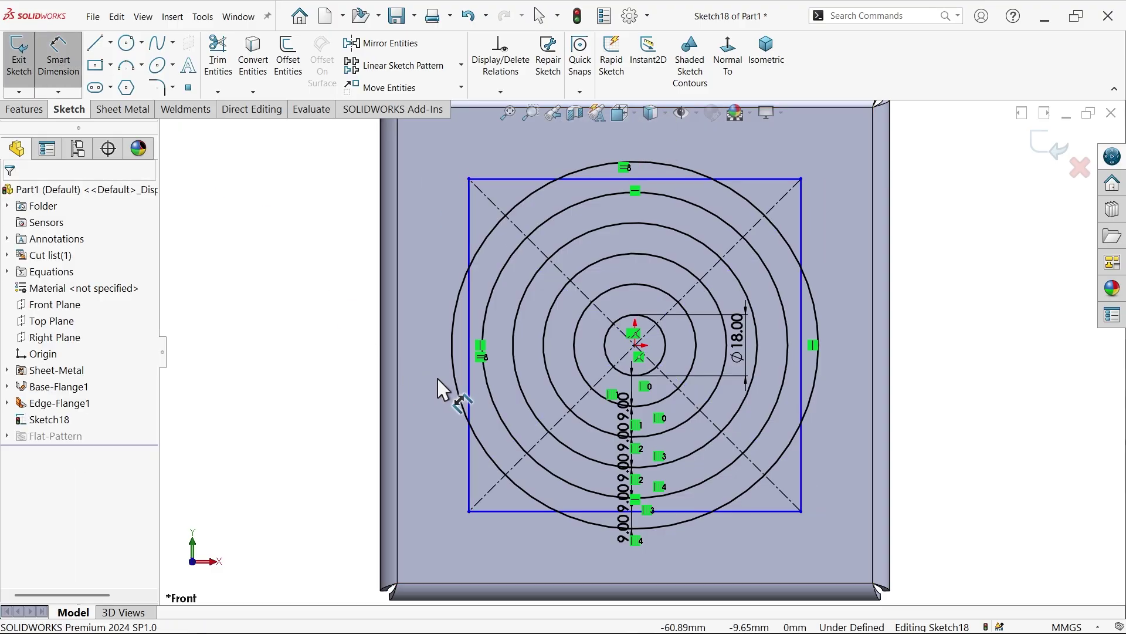
left_click(471, 388)
left_click(334, 343)
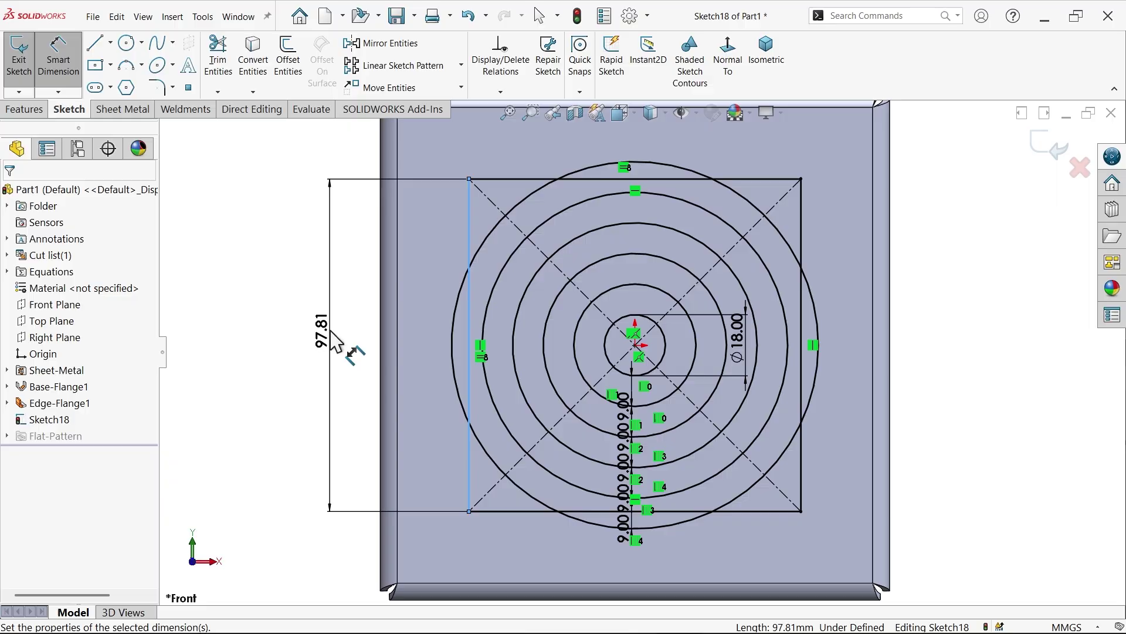
type("105")
key("Return")
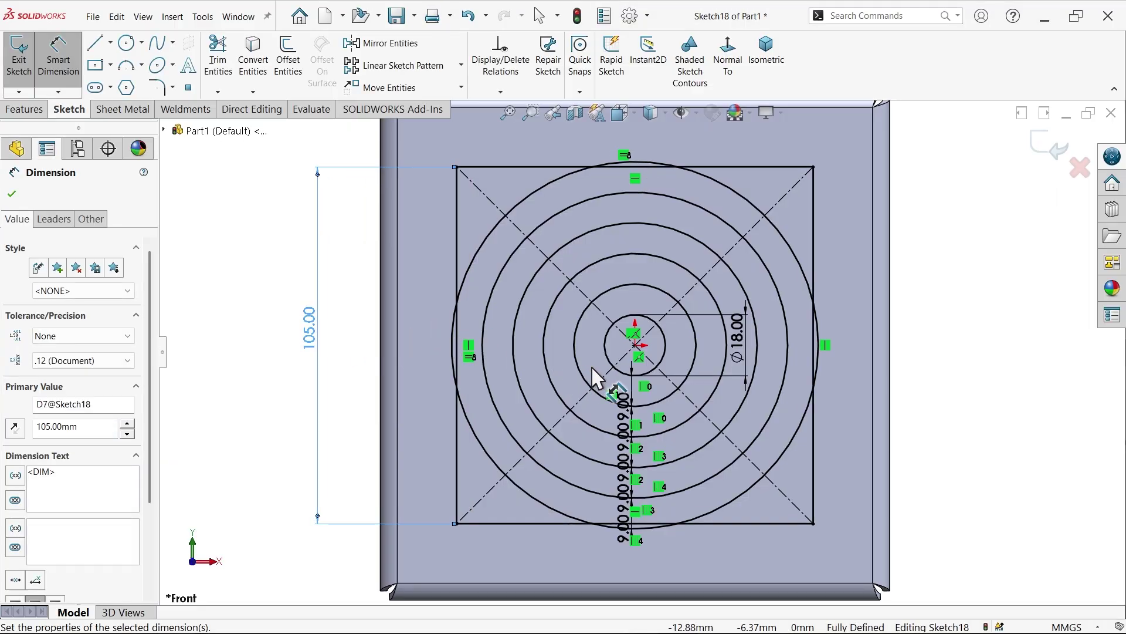
scroll(629, 407, "down", 1)
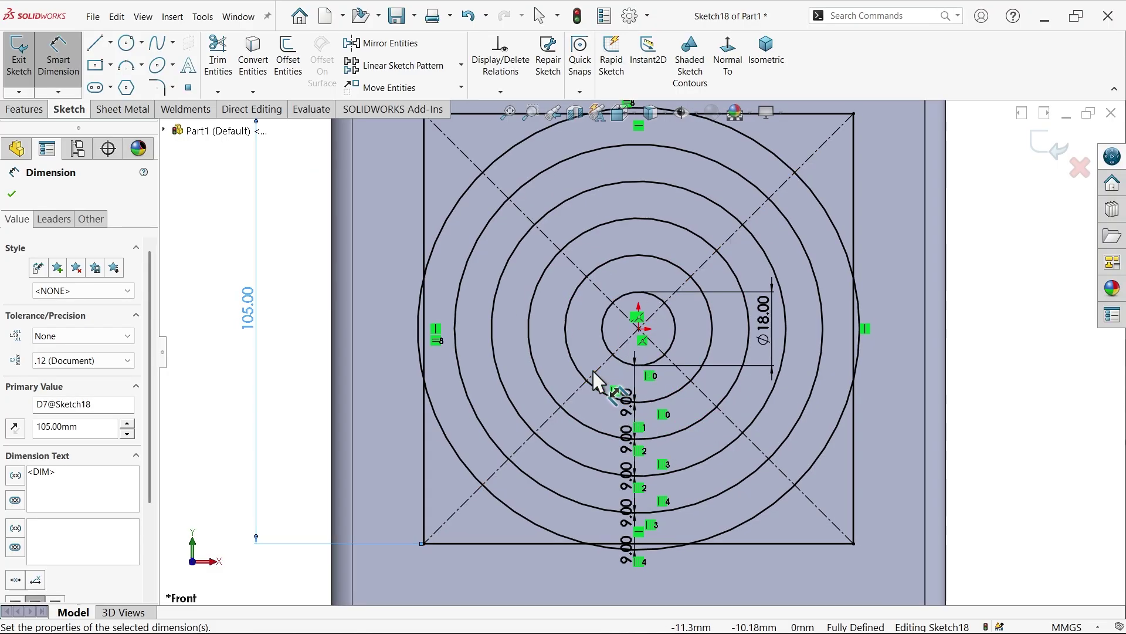
key("Escape")
- Convert both construction diagonals into regular sketch lines
left_click(606, 374)
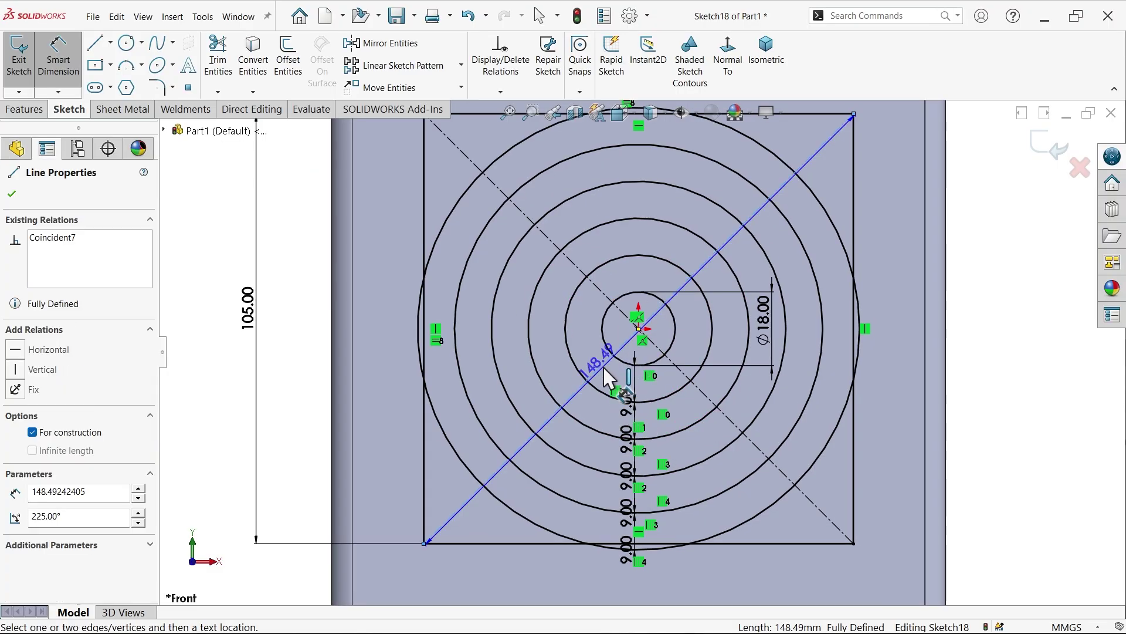
key("Escape")
left_click(607, 379)
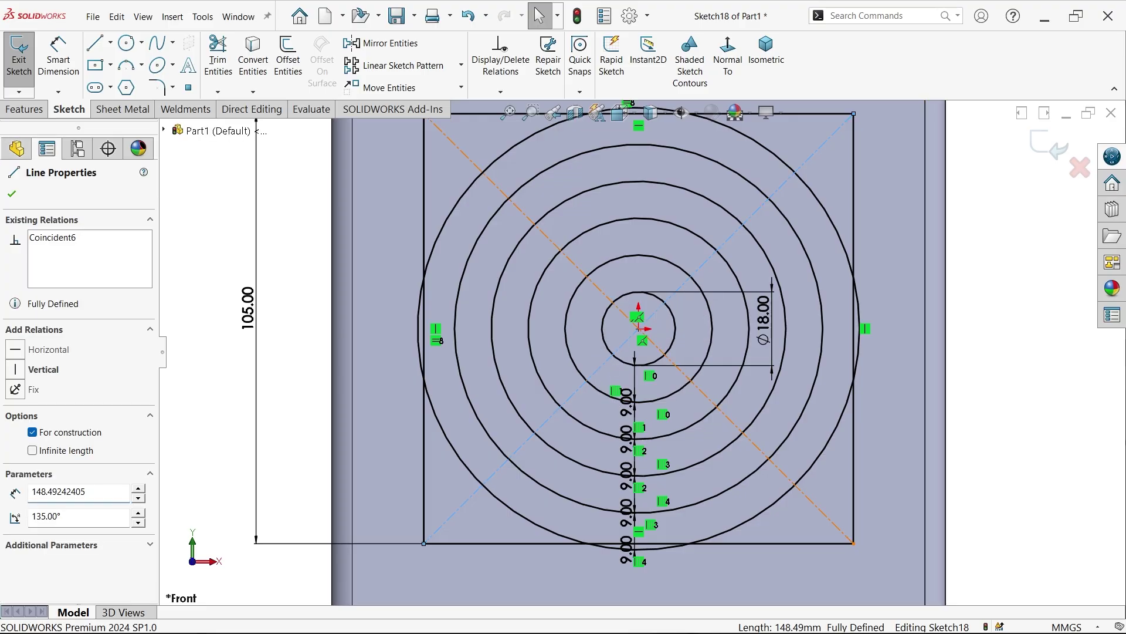
left_click(608, 303, "ctrl")
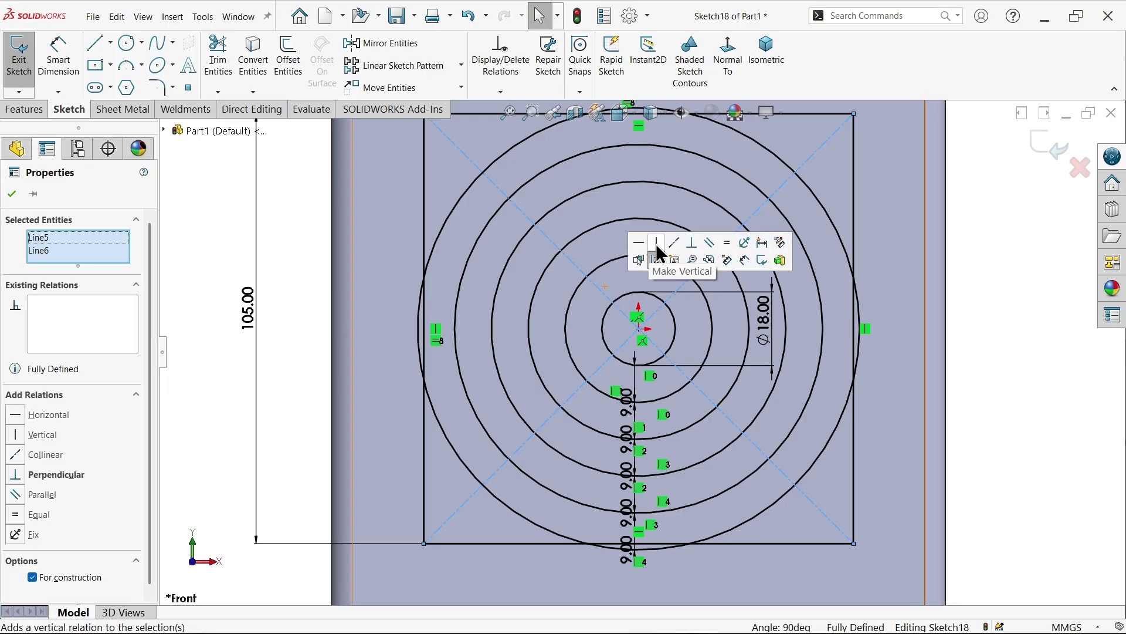
left_click(657, 260)
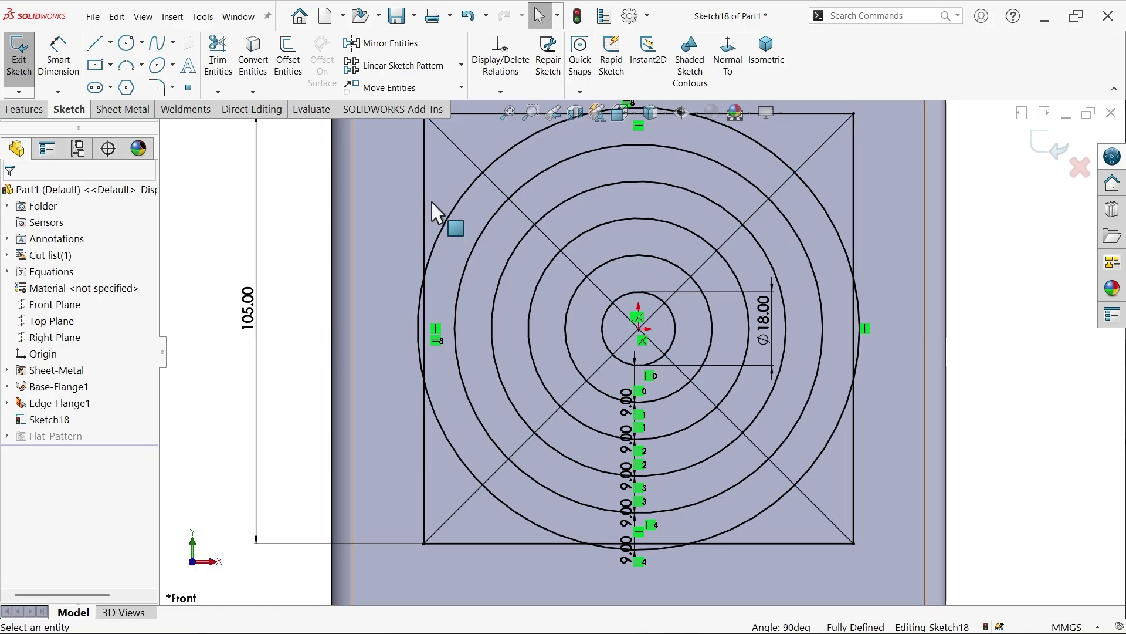
- Draw a vertical line from the top edge's midpoint to the bottom edge
left_click(95, 42)
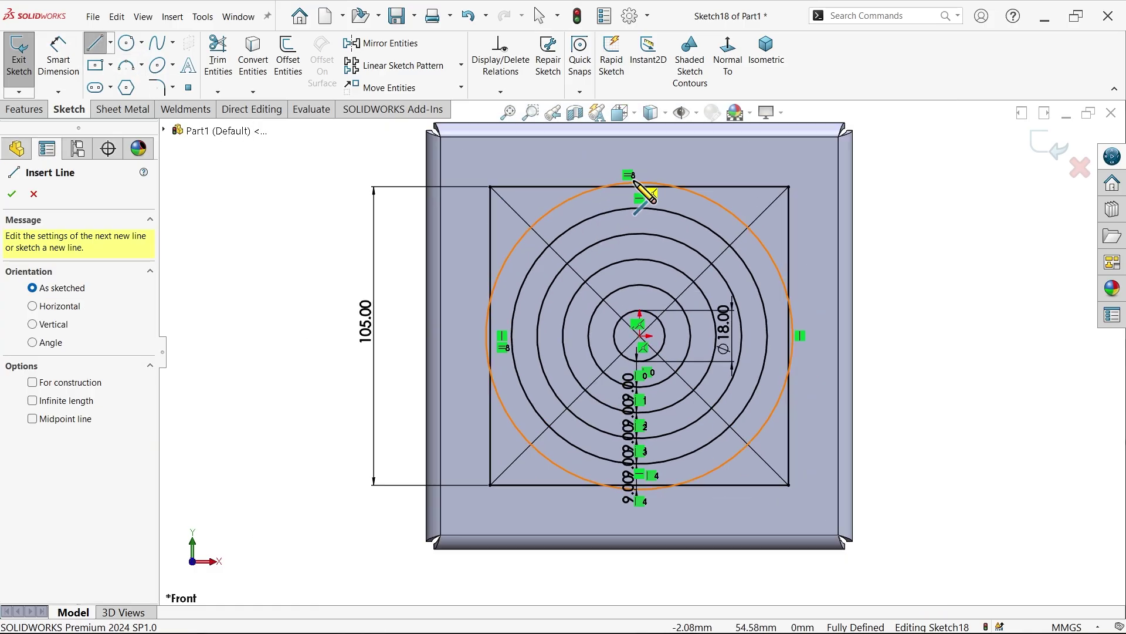
scroll(647, 199, "up", 3)
scroll(656, 208, "up", 2)
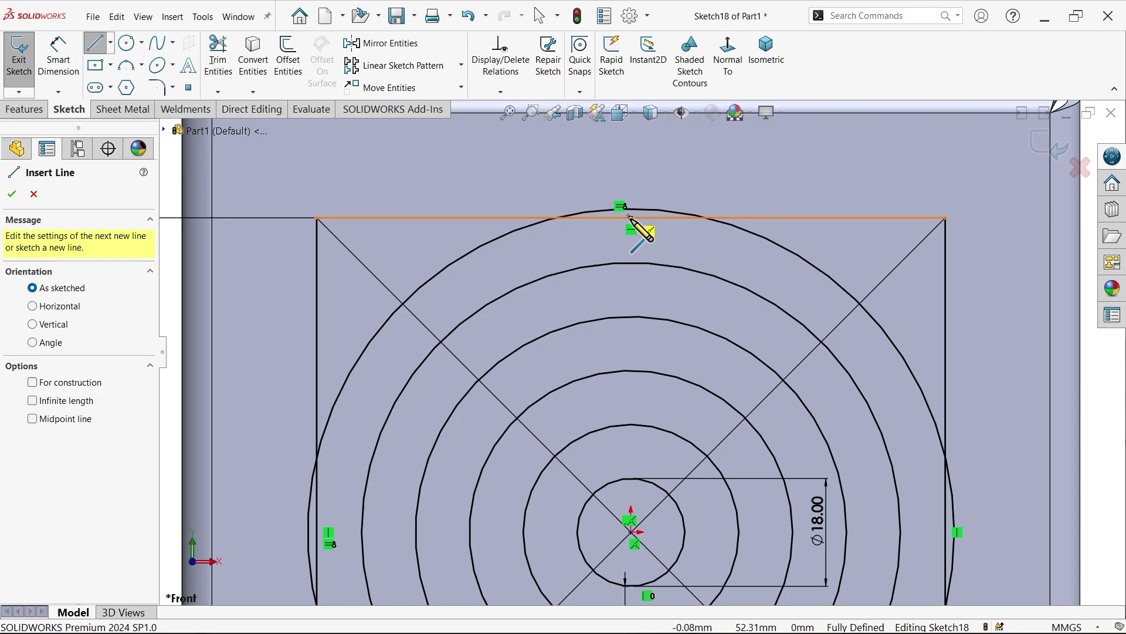
left_click(630, 217)
scroll(631, 264, "down", 3)
scroll(652, 510, "up", 3)
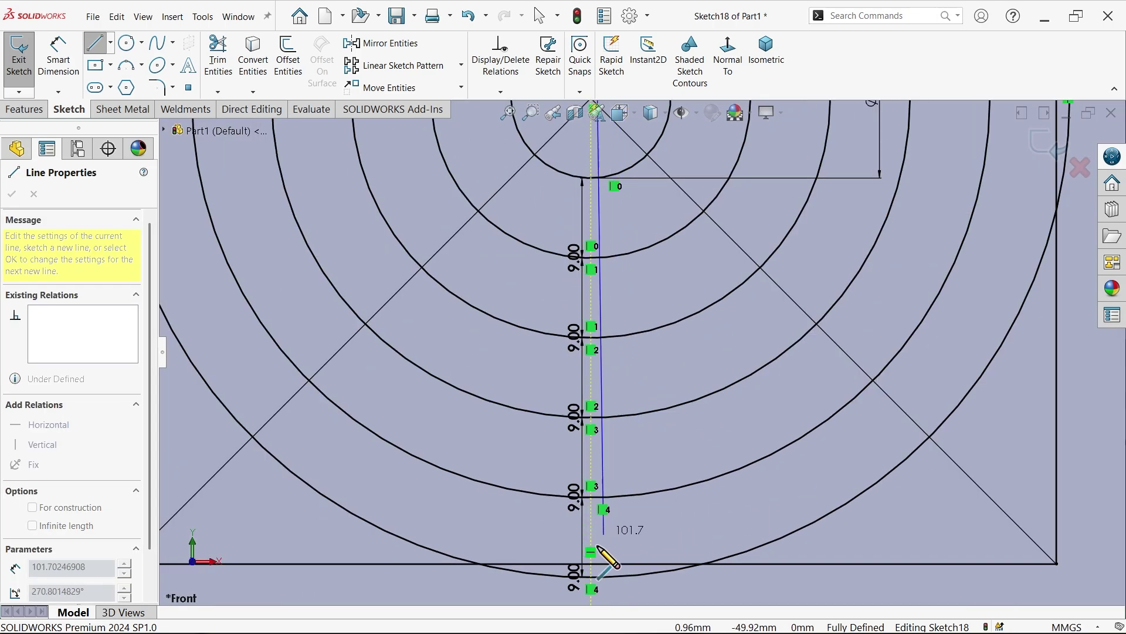
left_click(592, 561)
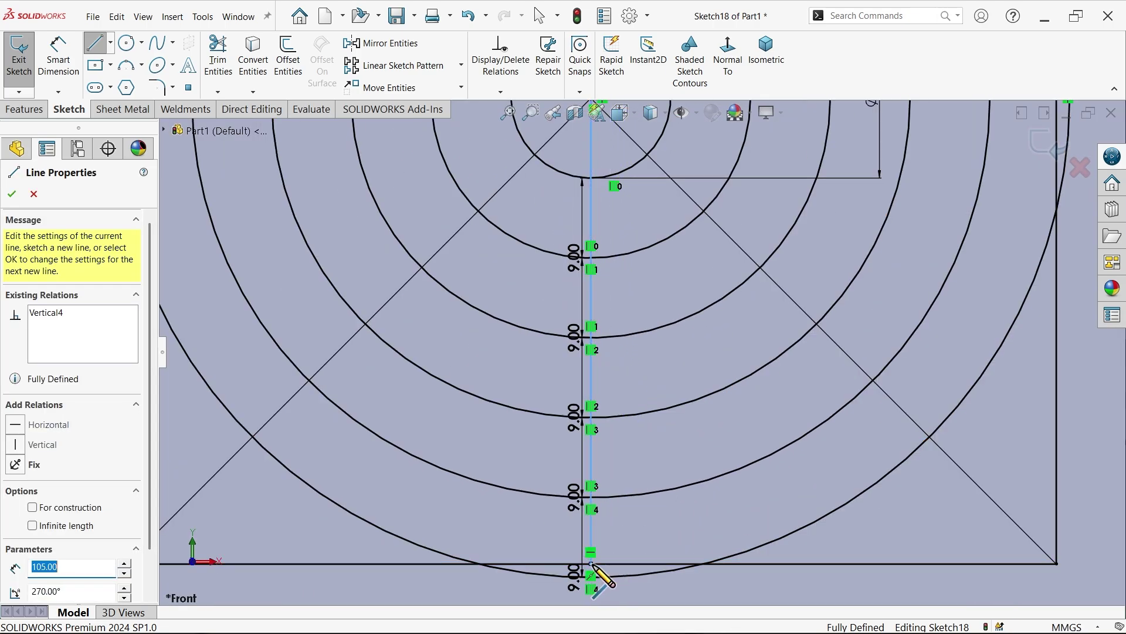
key("Escape")
- Draw a horizontal line across the rings from the right to the left circle
key("l")
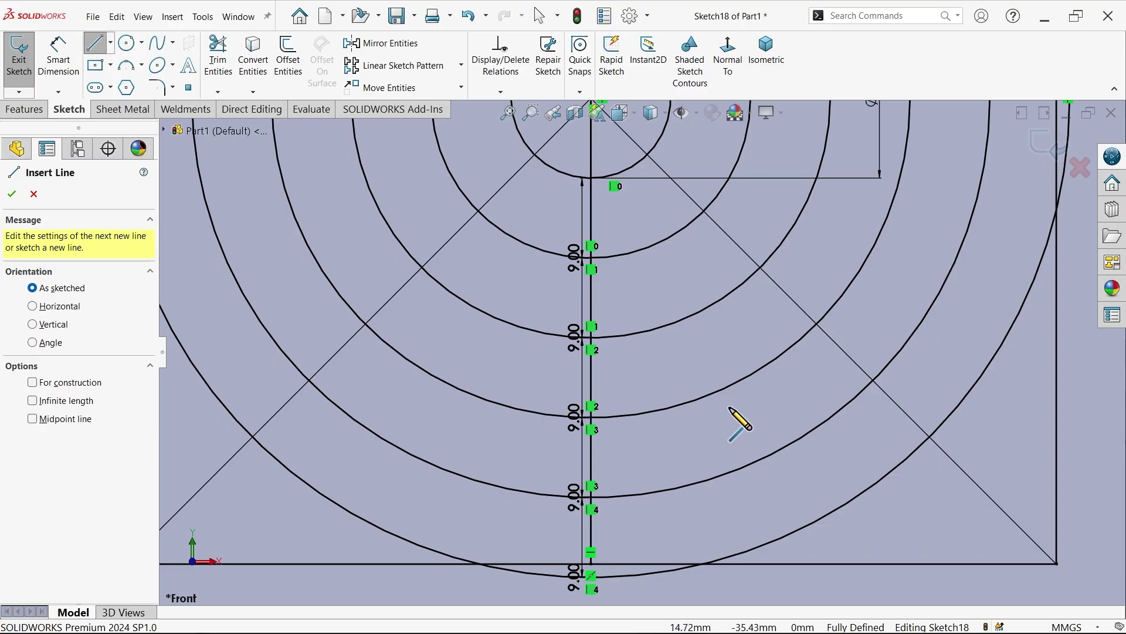
scroll(783, 352, "down", 4)
scroll(775, 264, "up", 4)
left_click(759, 401)
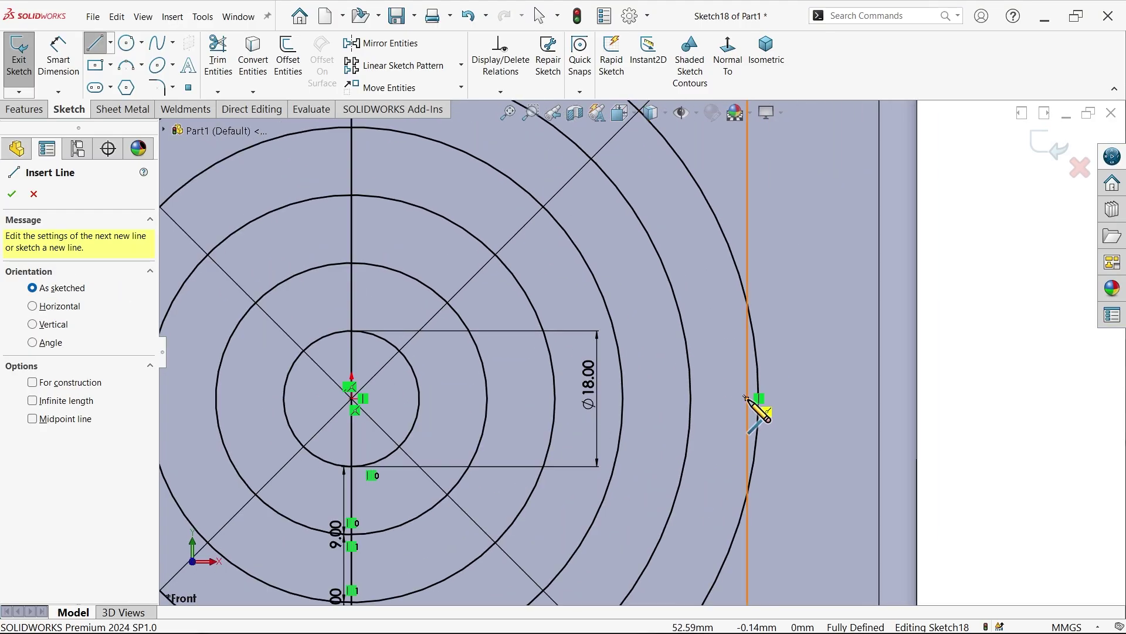
scroll(758, 401, "down", 4)
scroll(388, 379, "up", 4)
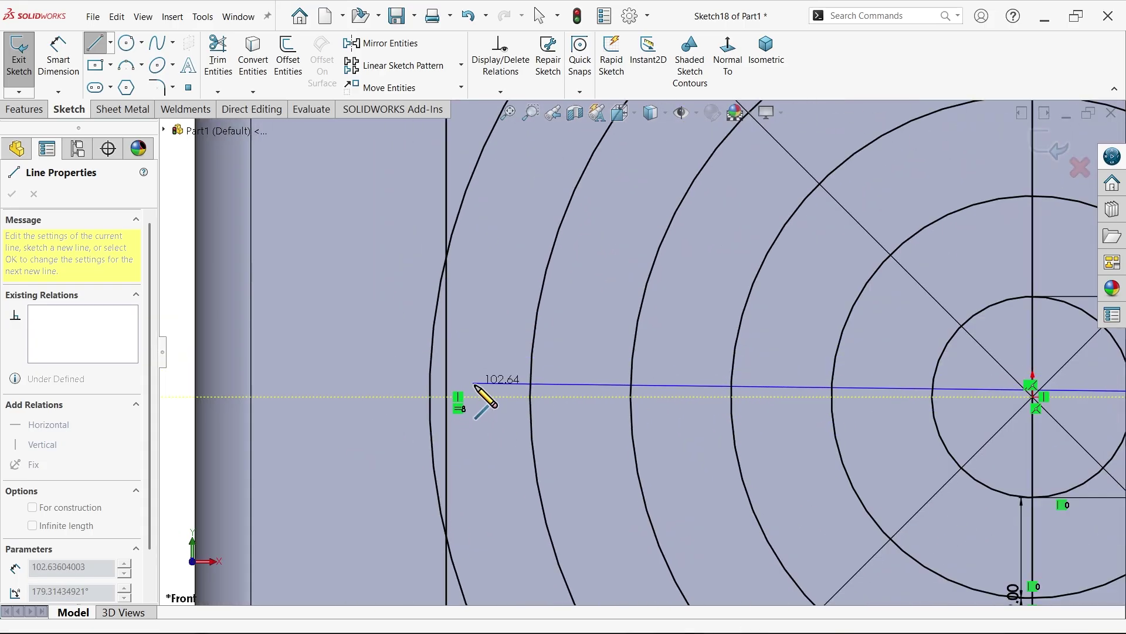
left_click(458, 398)
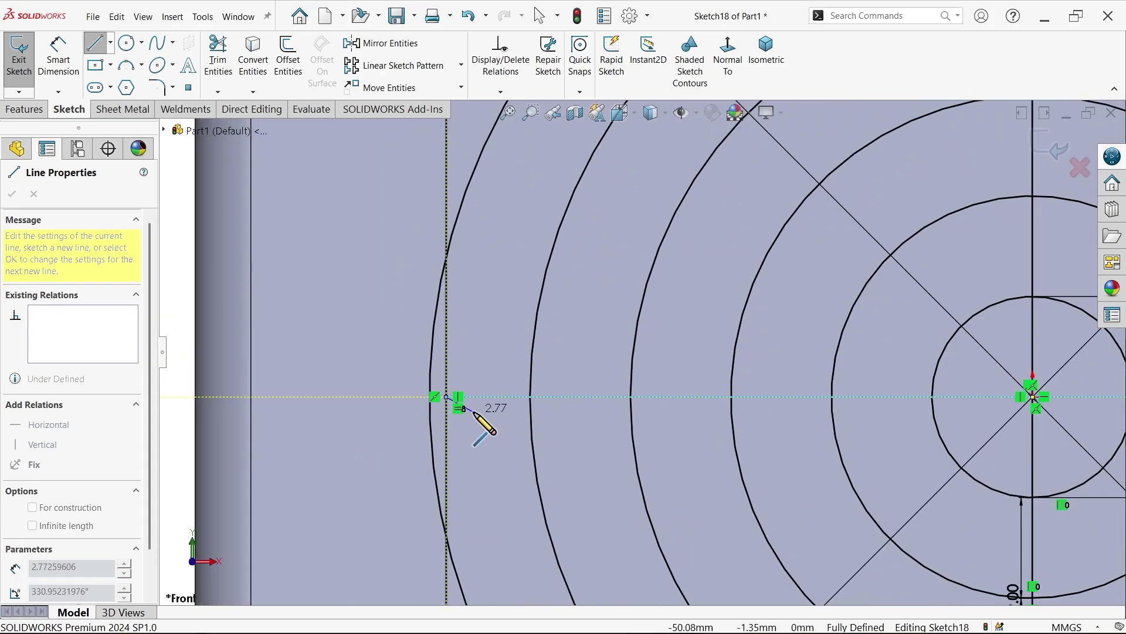
key("Escape")
scroll(583, 407, "down", 3)
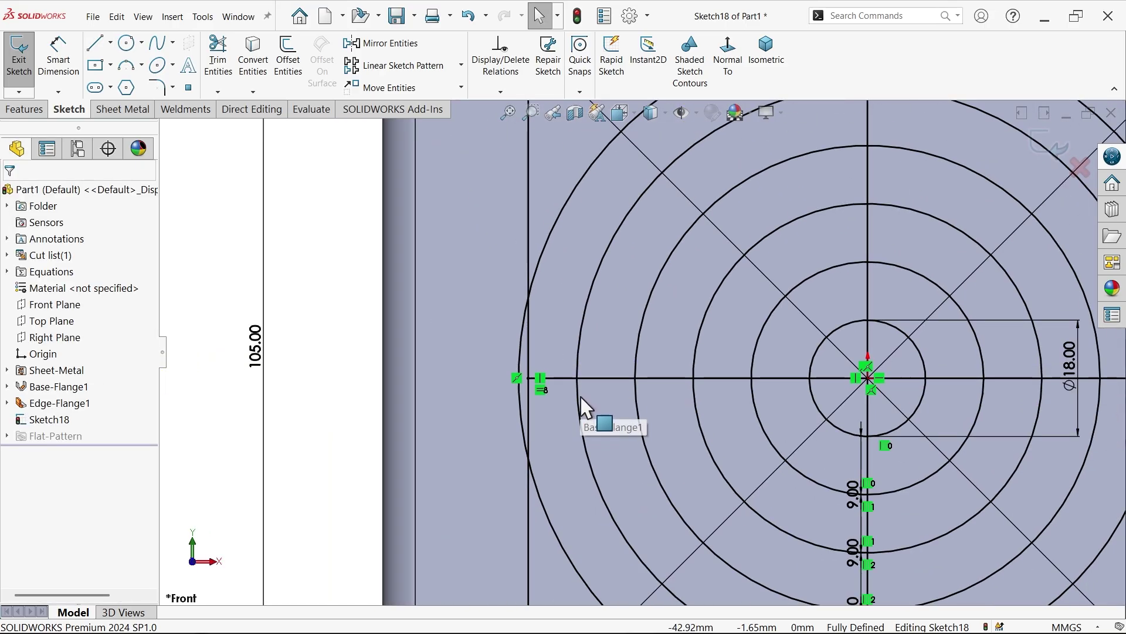
scroll(583, 407, "down", 3)
scroll(634, 256, "down", 2)
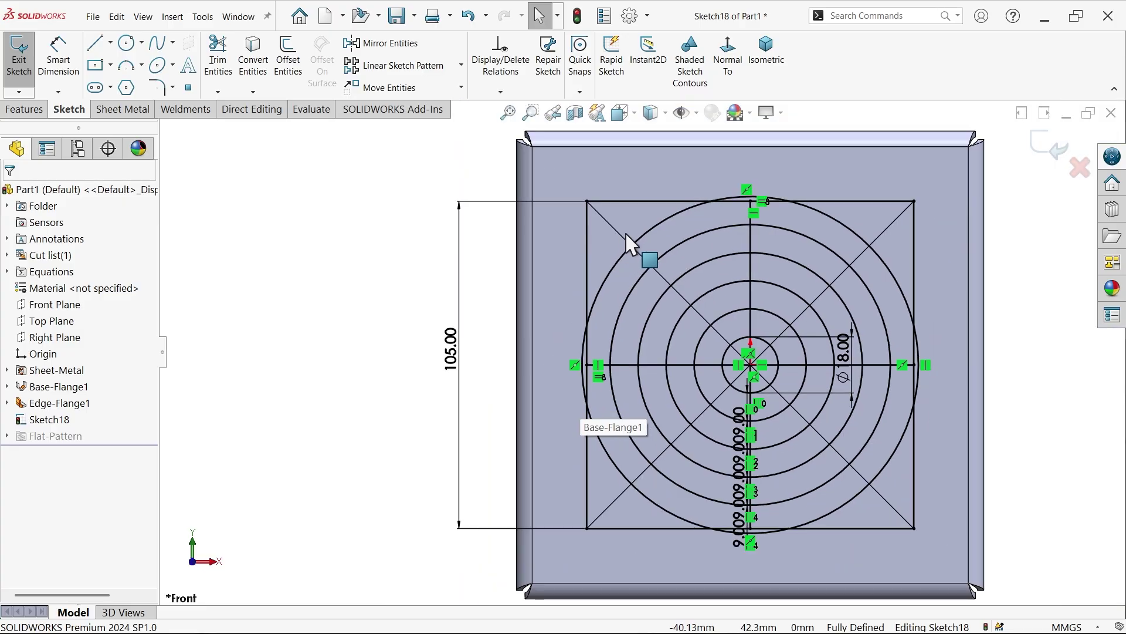
- Offset the outer circle 9 mm outward to form a 108 mm ring
left_click(296, 59)
scroll(678, 291, "up", 3)
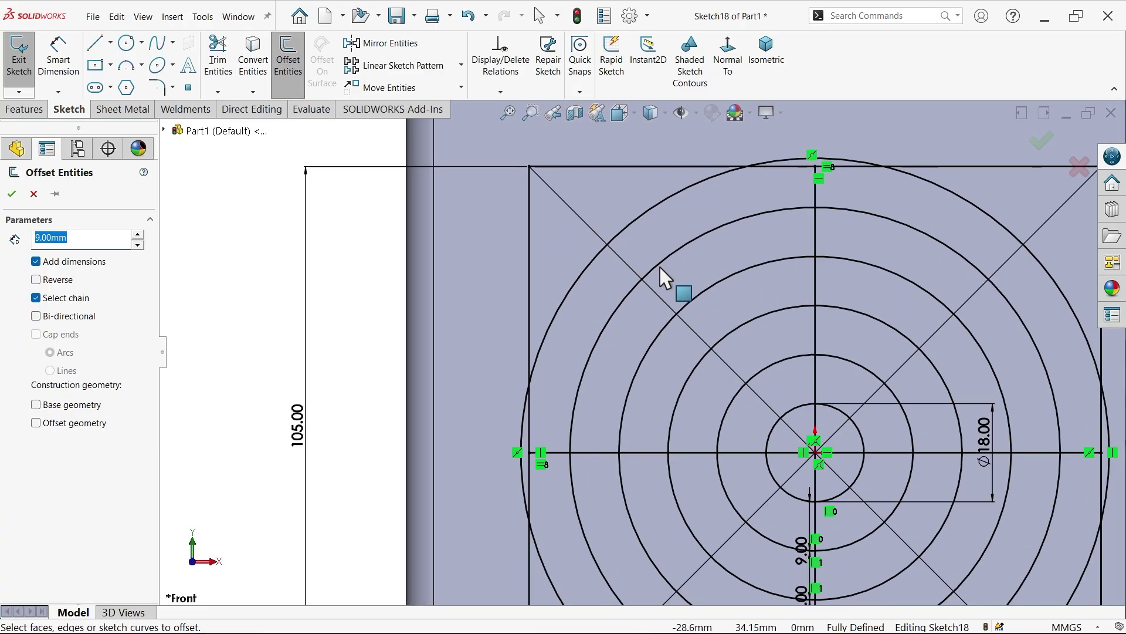
scroll(560, 278, "up", 2)
left_click(560, 277)
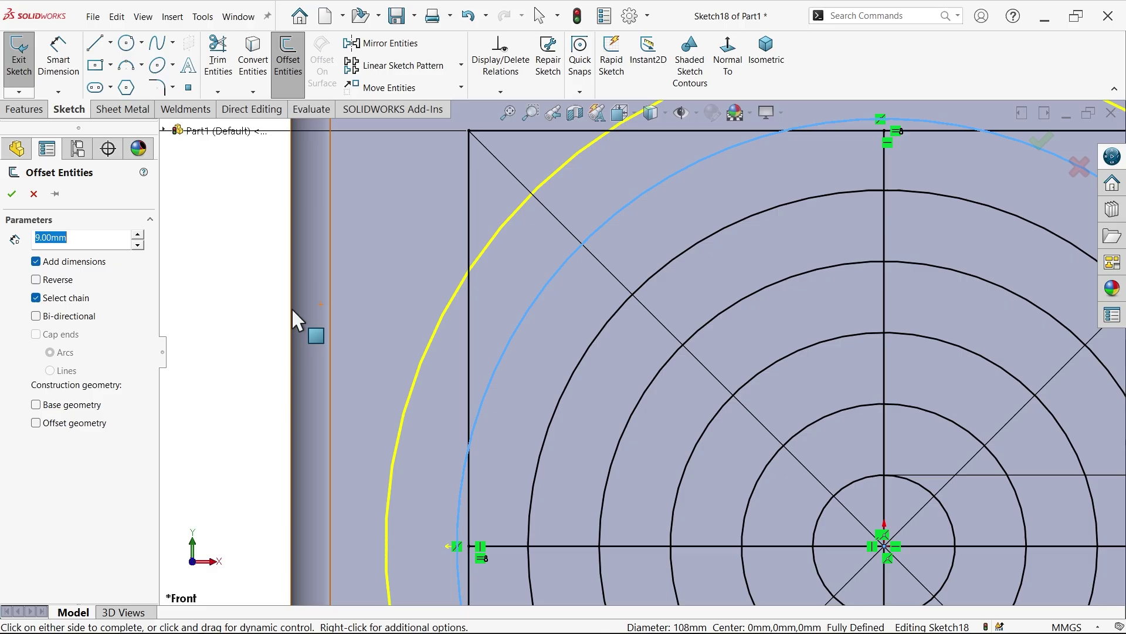
left_click(11, 194)
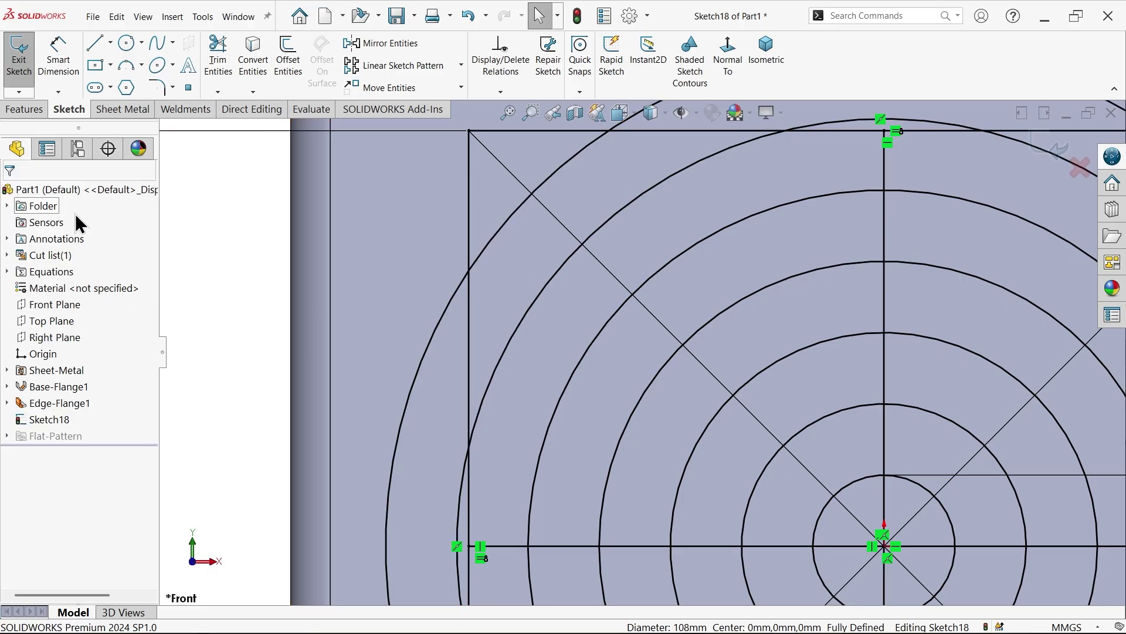
scroll(149, 107, "down", 4)
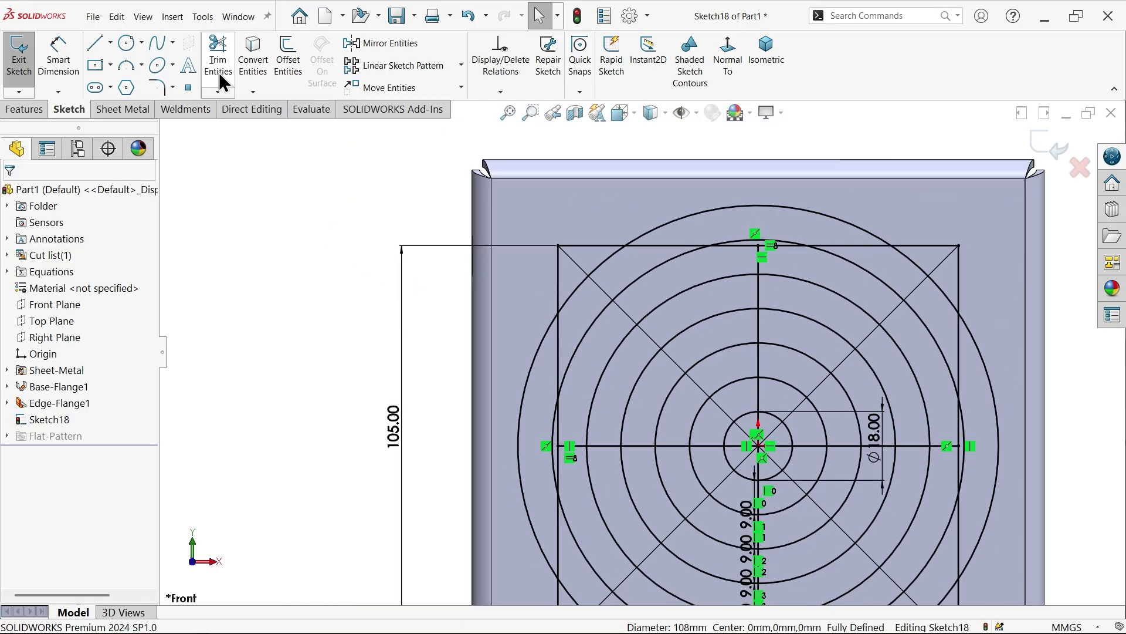
- Power-trim the ring arcs beyond the top, right and bottom edges of the 105 mm square
left_click(219, 62)
scroll(748, 234, "up", 5)
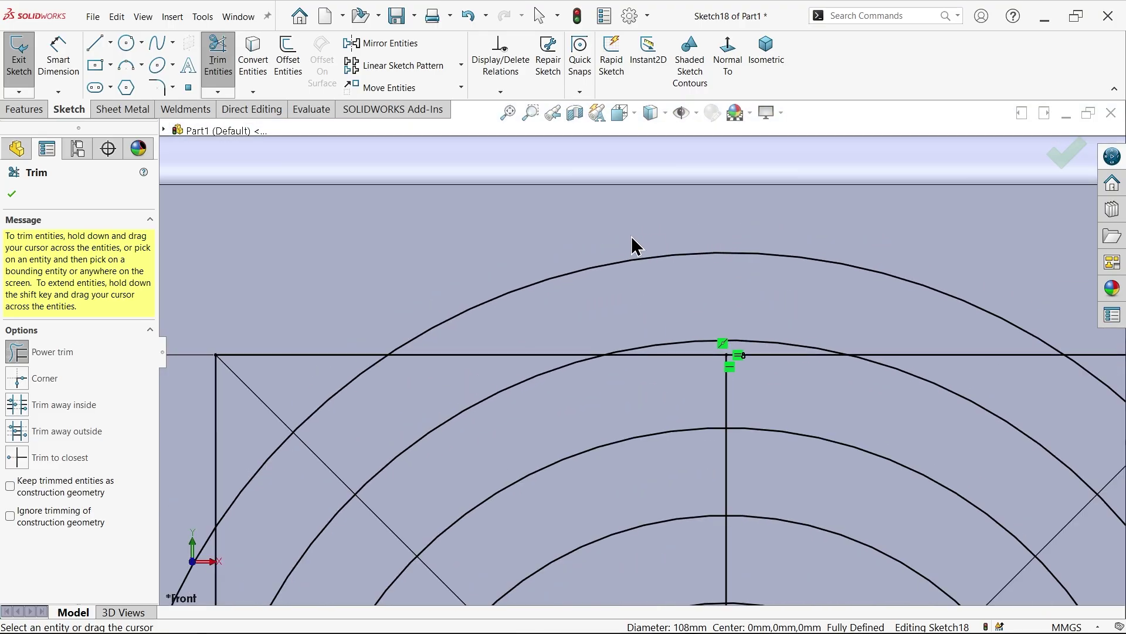
left_click_drag(631, 236, 705, 352)
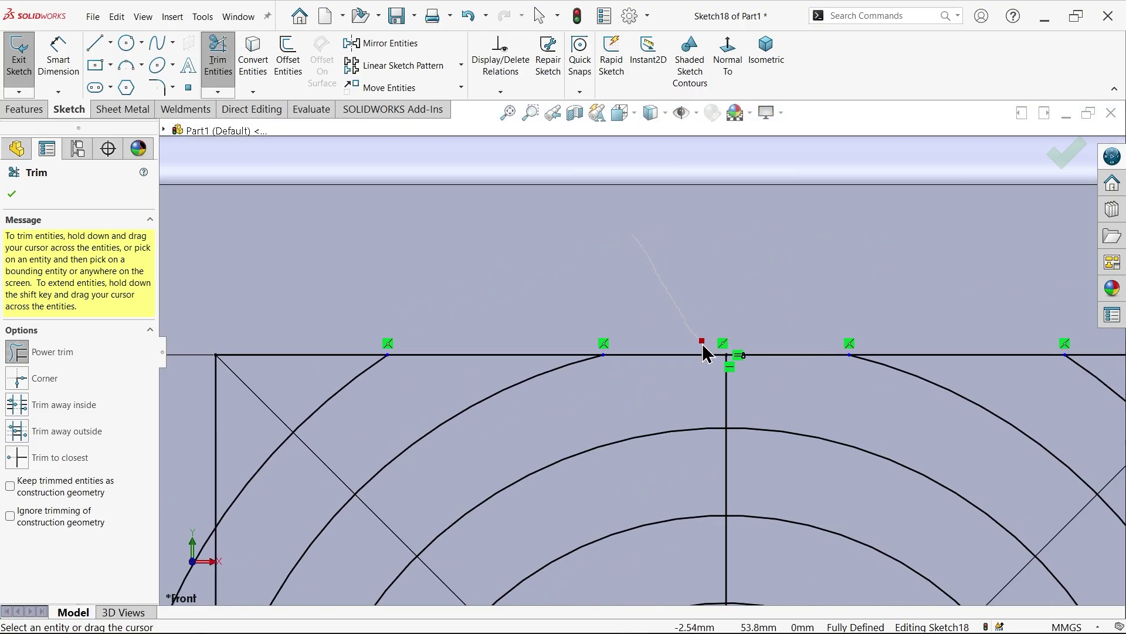
scroll(613, 306, "down", 5)
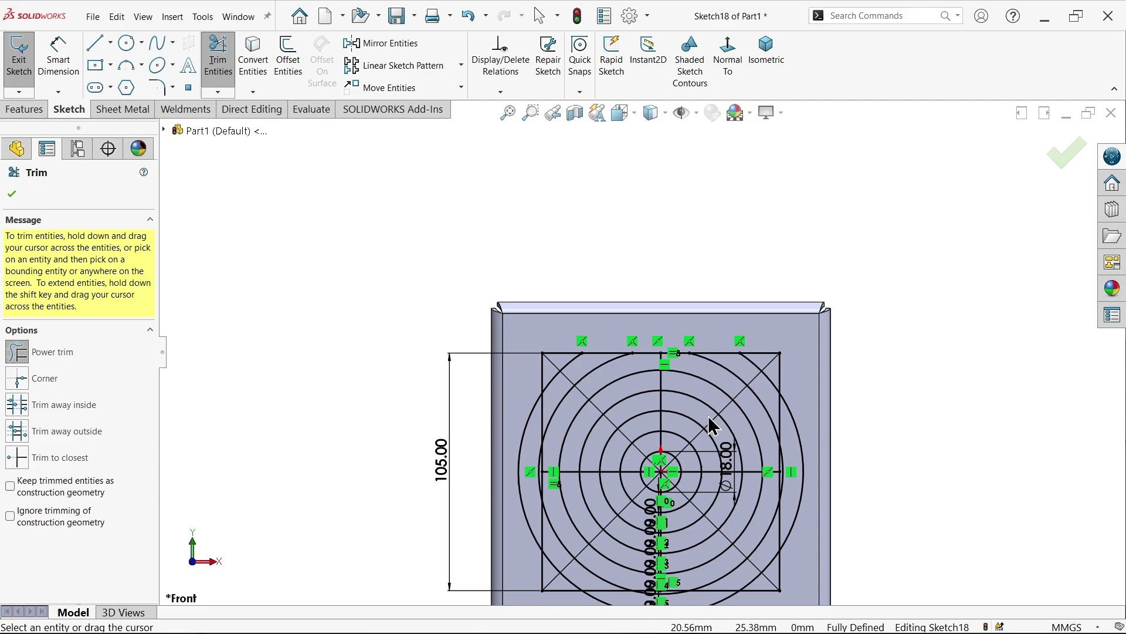
scroll(783, 466, "up", 6)
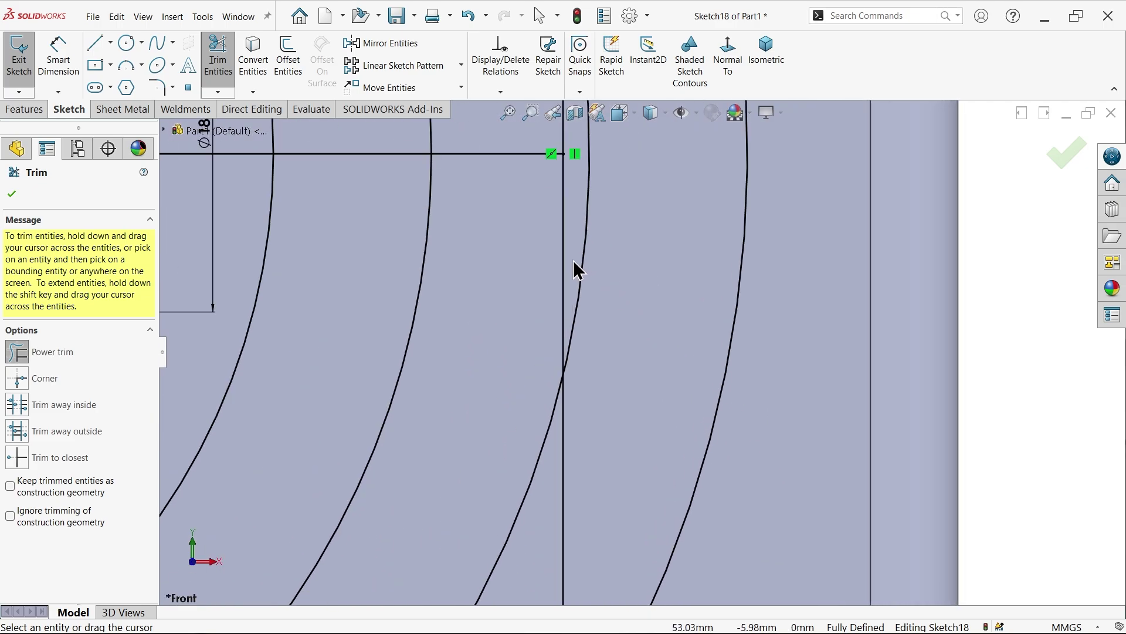
left_click_drag(573, 264, 775, 366)
scroll(625, 365, "down", 5)
scroll(532, 480, "up", 1)
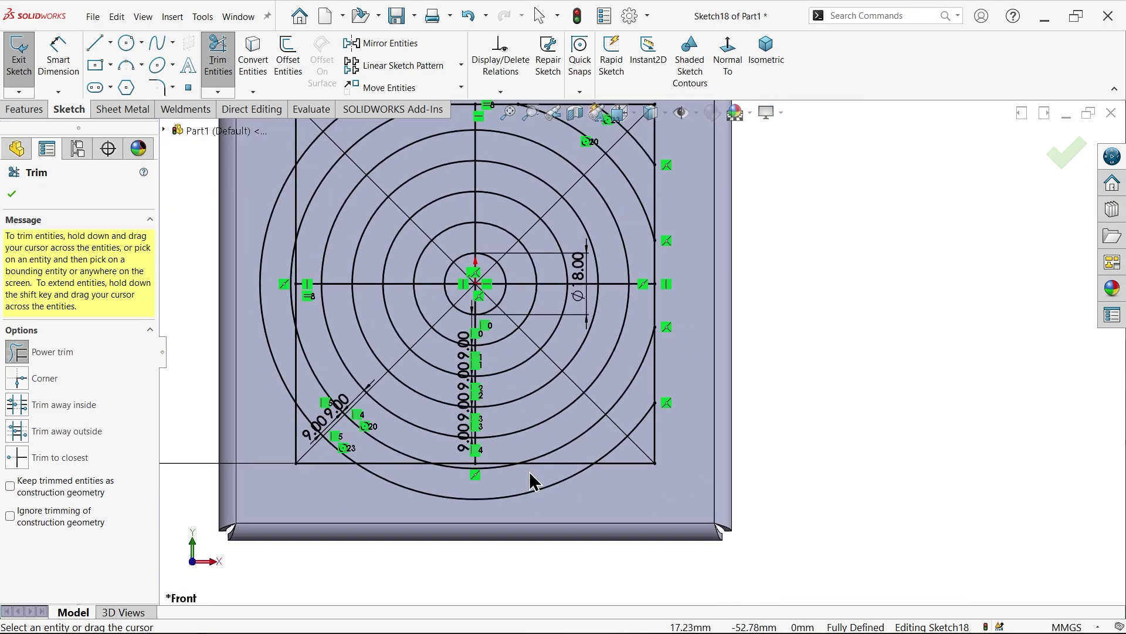
scroll(532, 480, "up", 6)
left_click(440, 350)
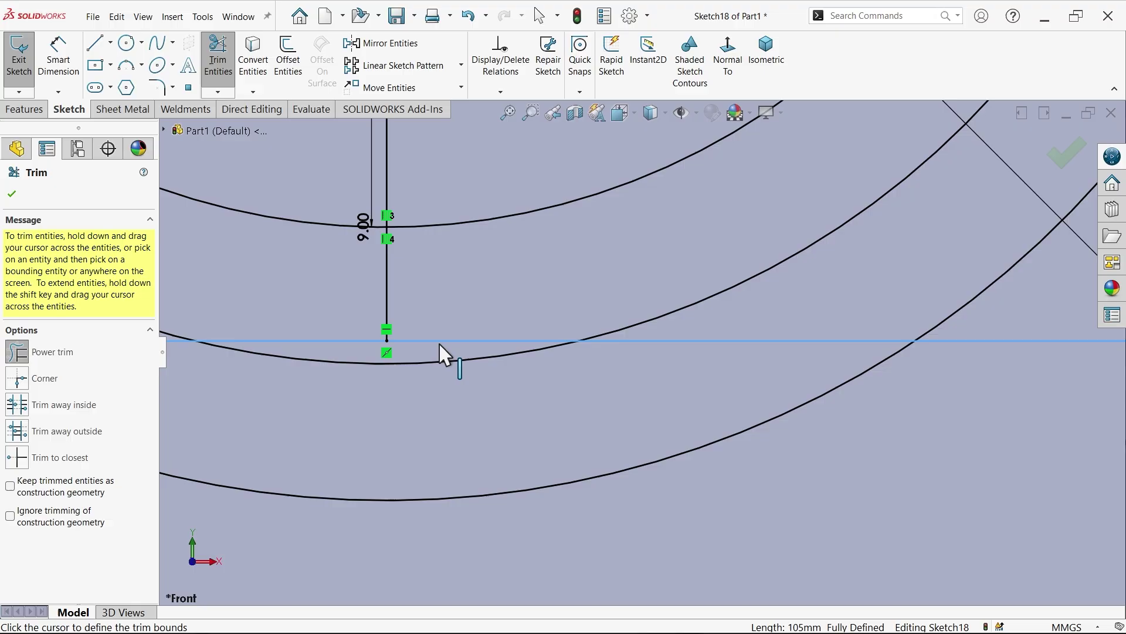
left_click(457, 374)
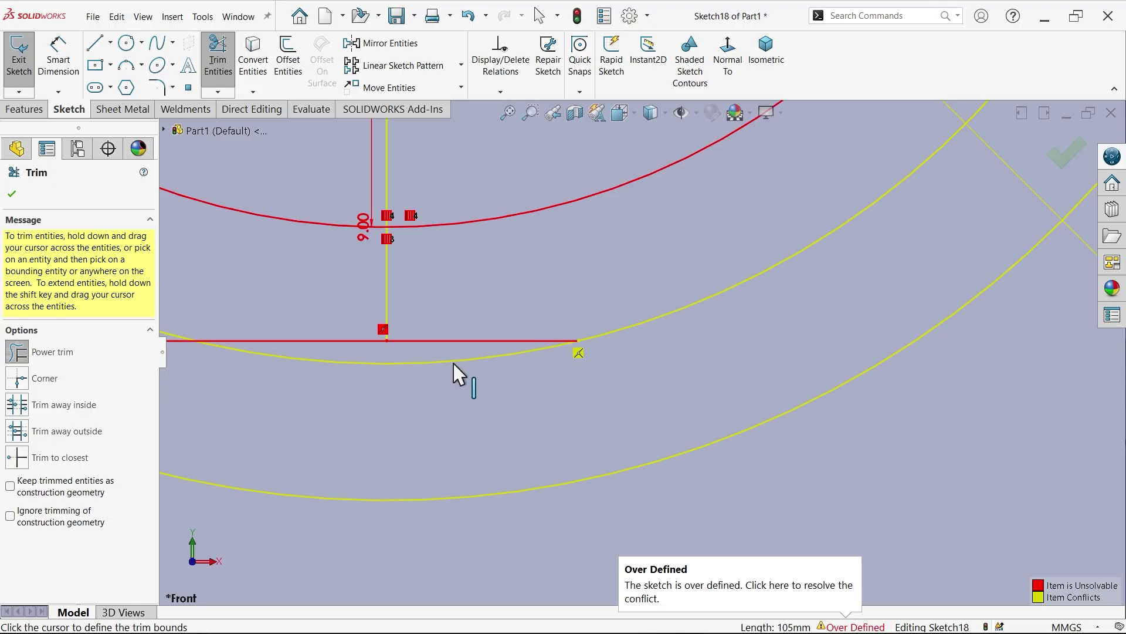
- Undo the over-defining trim, then trim remaining arcs below the bottom and outside the left edge
left_click(466, 16)
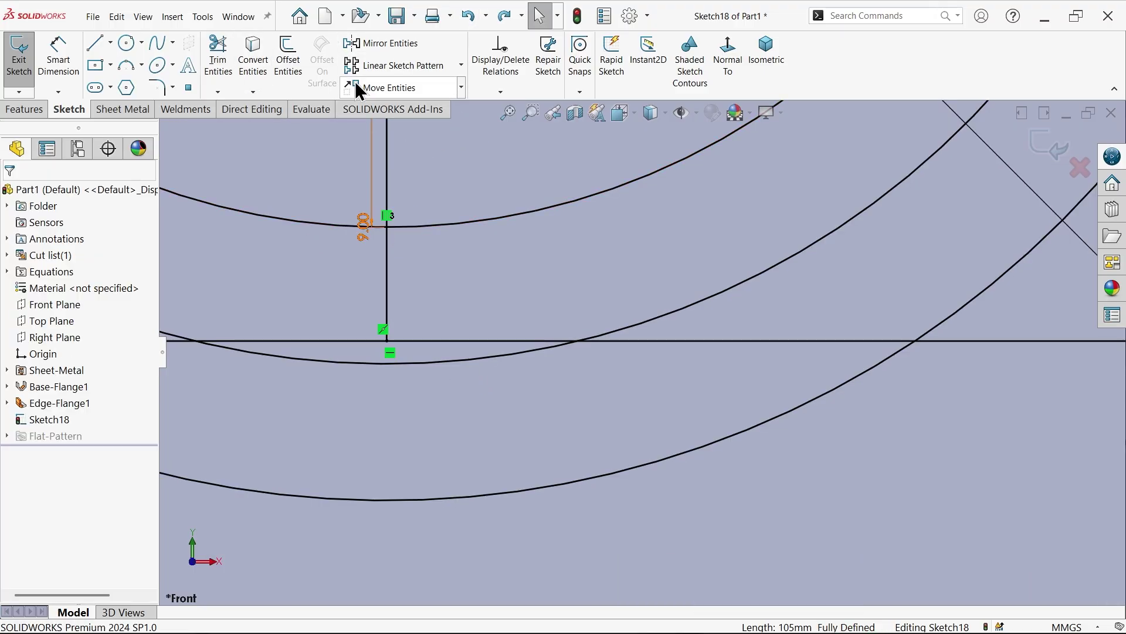
left_click(221, 58)
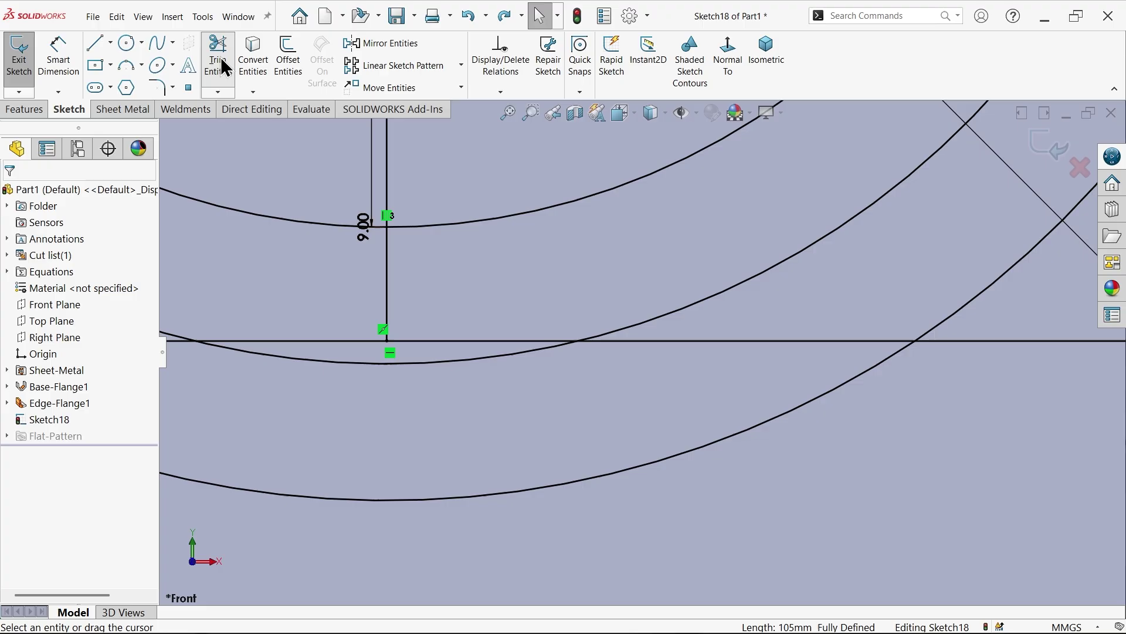
left_click(437, 358)
left_click(468, 520)
key("f")
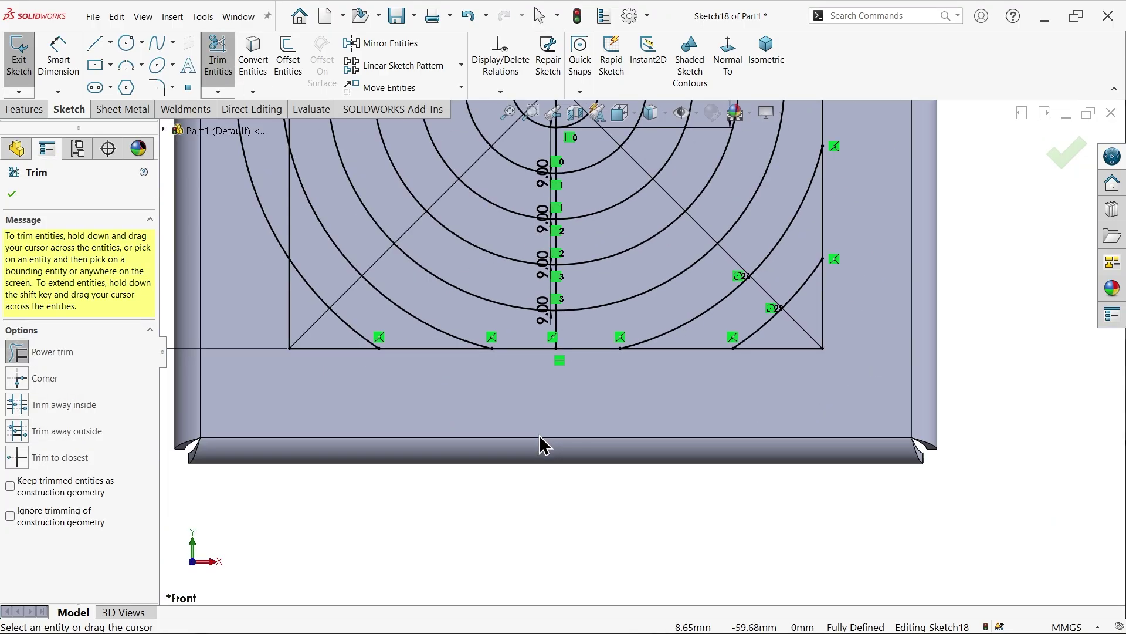
scroll(541, 445, "up", 3)
scroll(402, 277, "down", 4)
scroll(492, 217, "up", 4)
scroll(585, 239, "down", 4)
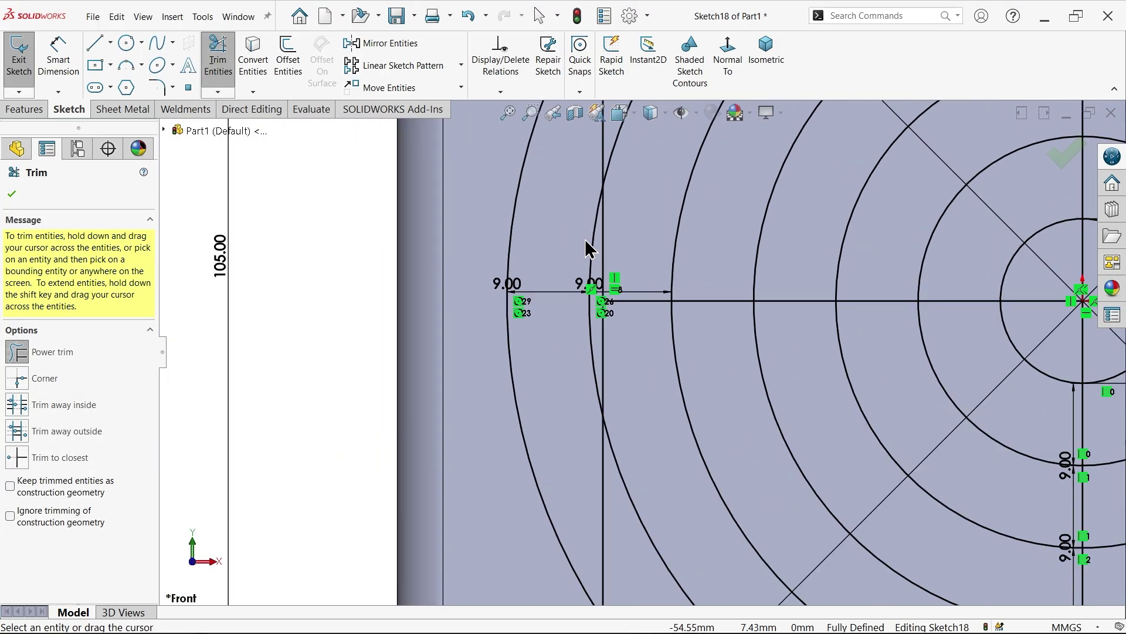
scroll(588, 248, "down", 3)
left_click(633, 340)
left_click(388, 401)
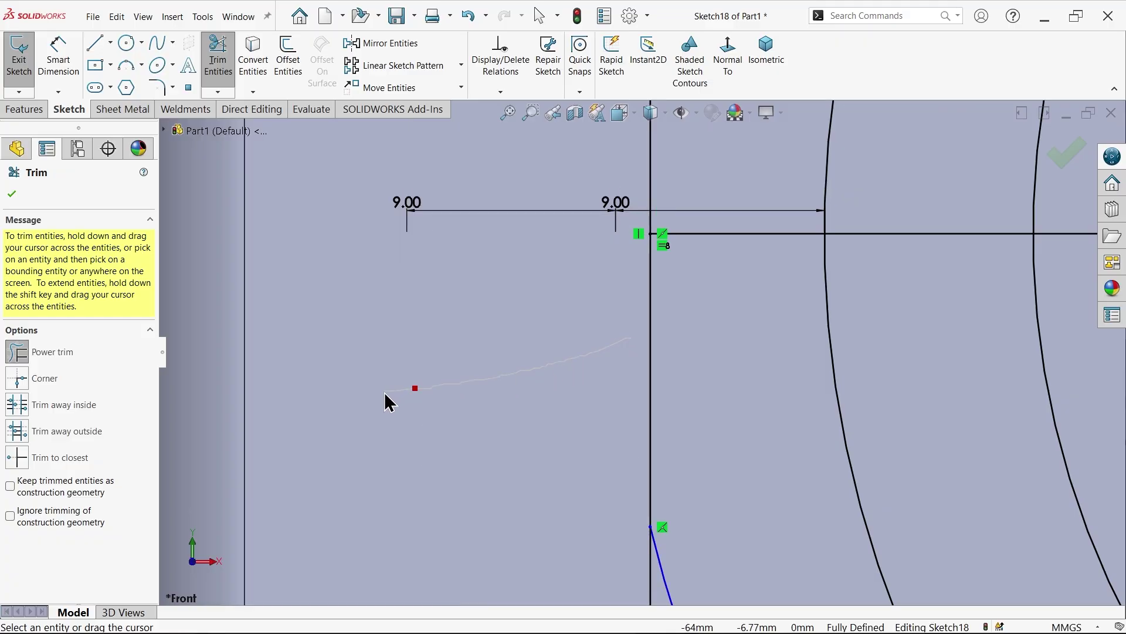
key("f")
scroll(464, 404, "up", 3)
scroll(616, 381, "down", 2)
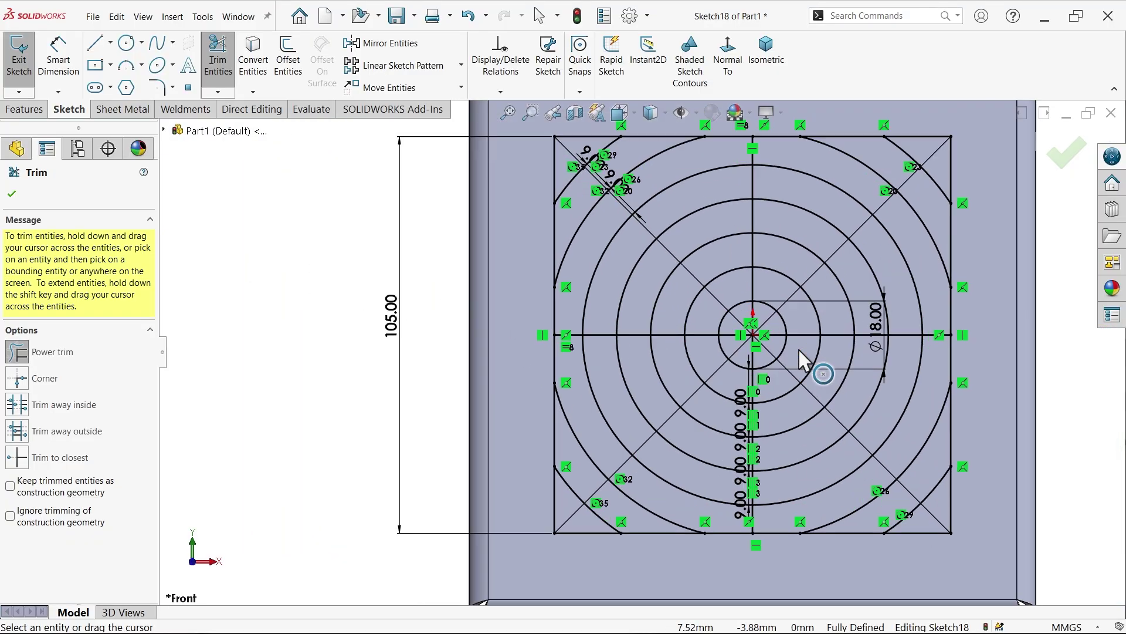
left_click(14, 196)
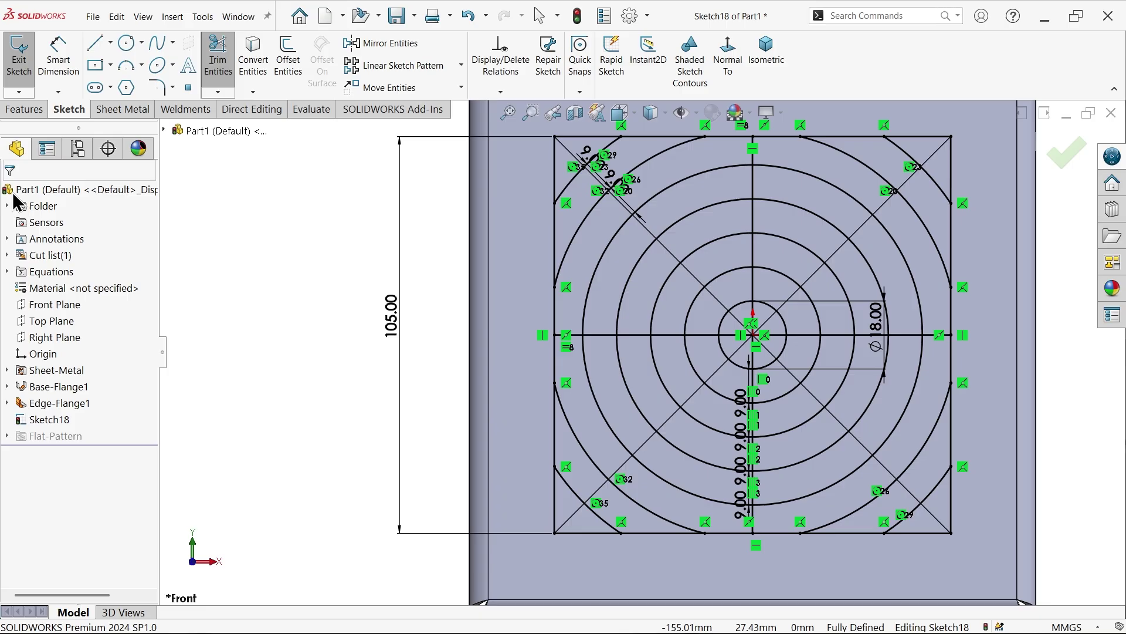
scroll(479, 273, "up", 3)
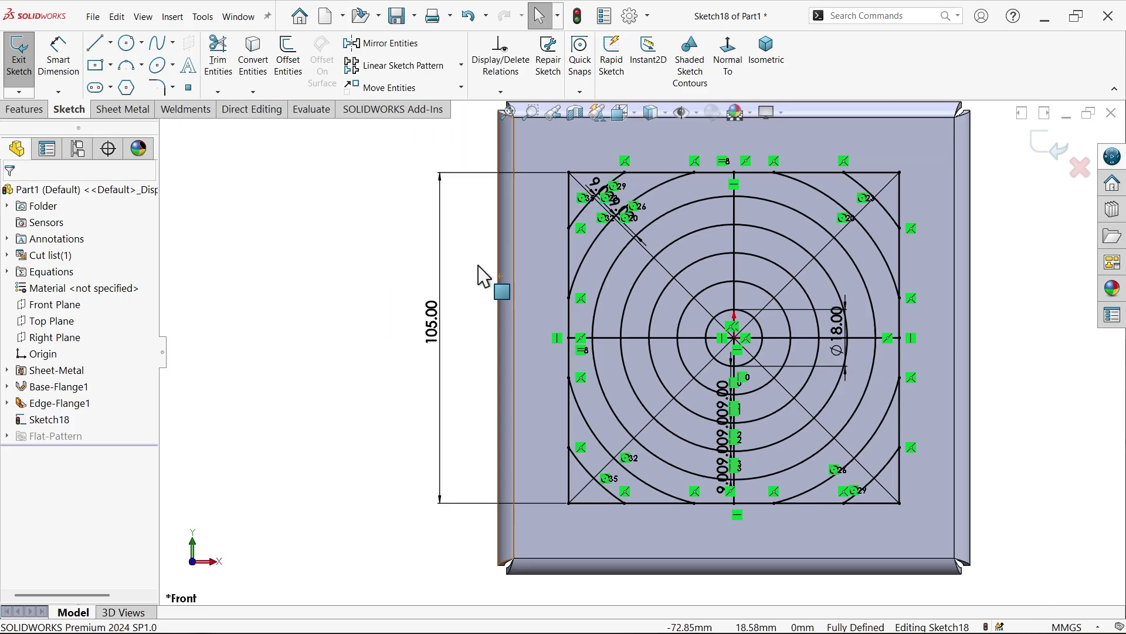
scroll(695, 176, "down", 2)
left_click(695, 113)
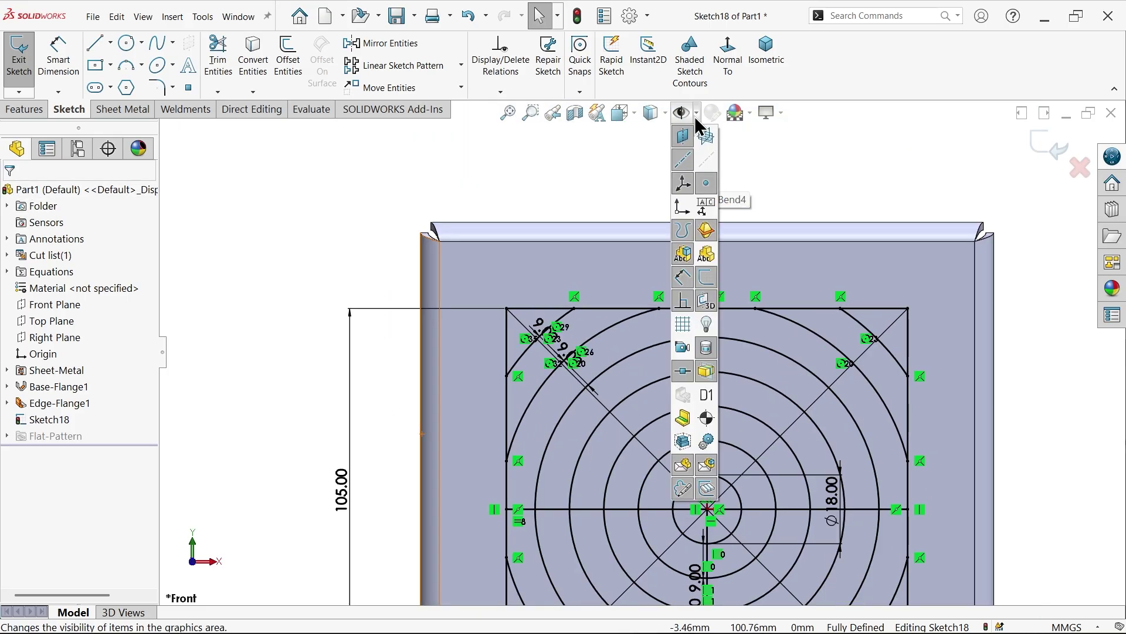
left_click(684, 303)
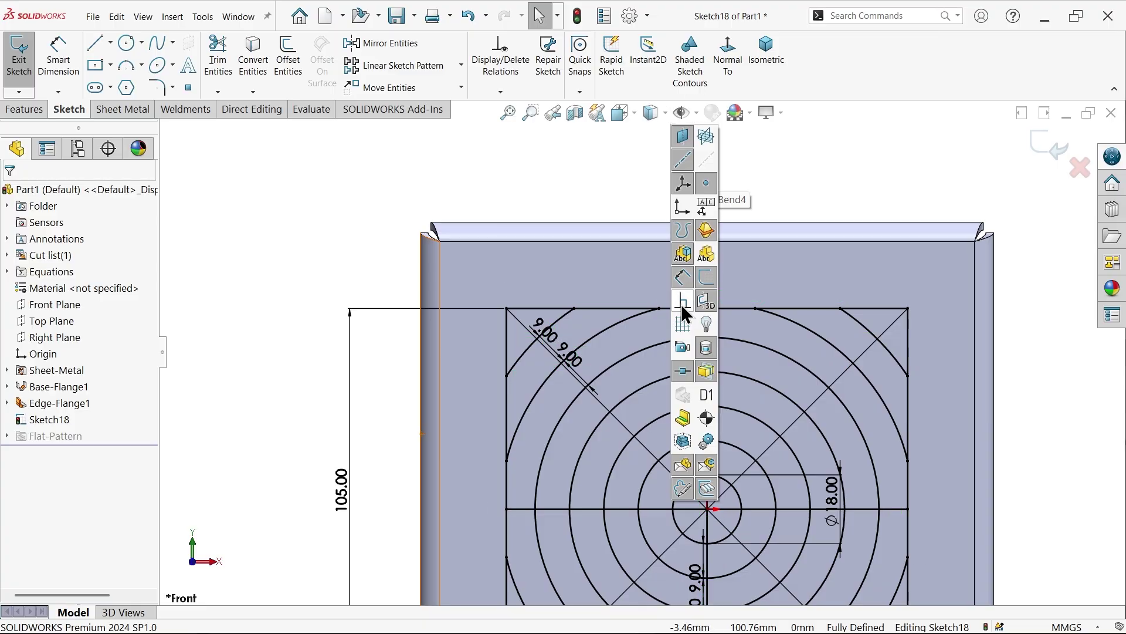
left_click(586, 205)
scroll(634, 282, "down", 3)
scroll(687, 475, "up", 4)
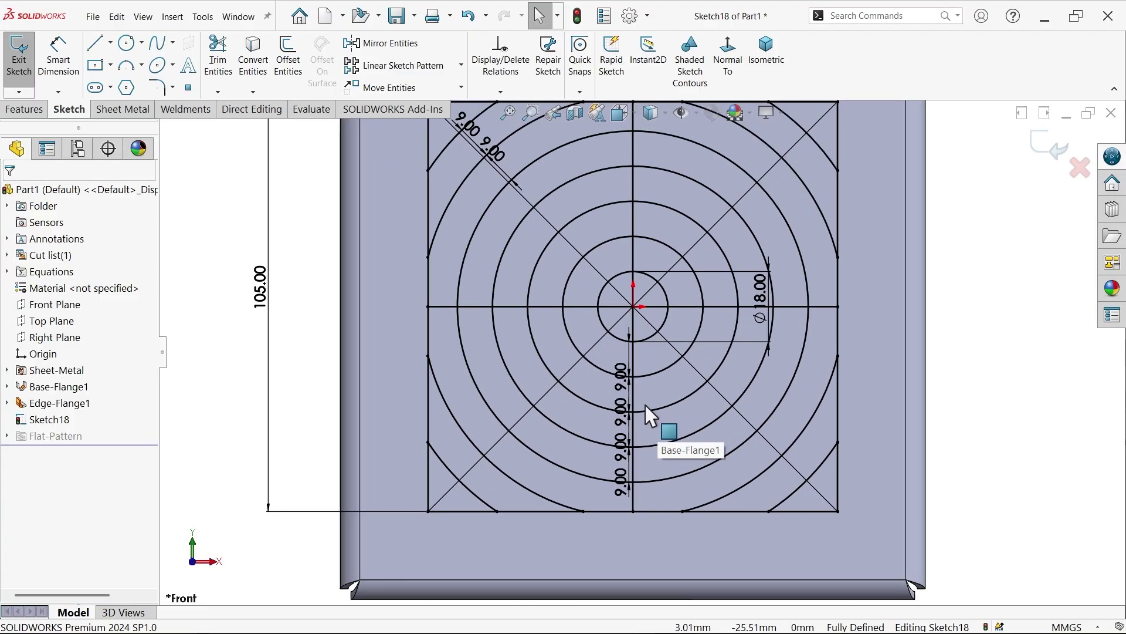
scroll(649, 413, "down", 1)
scroll(671, 356, "up", 1)
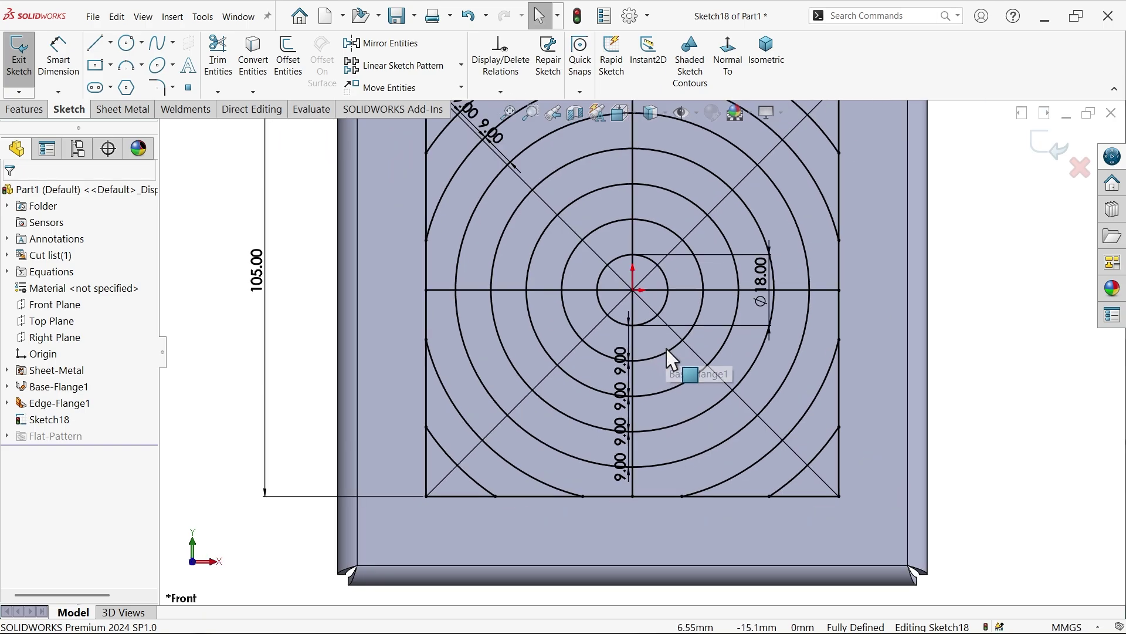
scroll(669, 357, "down", 1)
scroll(660, 264, "up", 1)
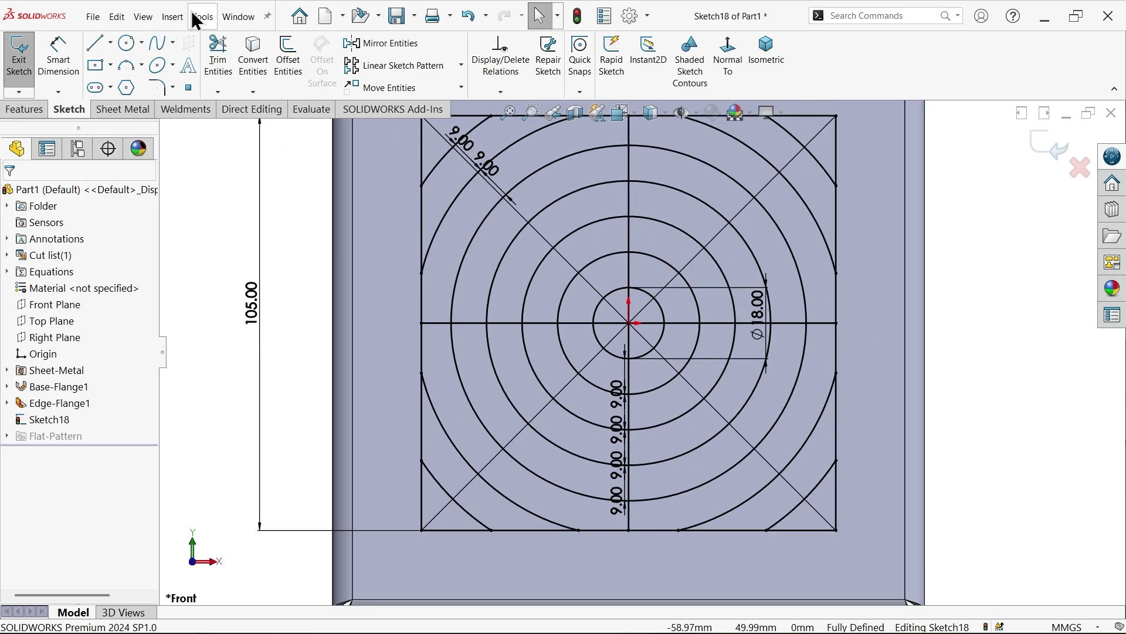
- Start a Vent feature with the square's left, bottom and right lines as its boundary
left_click(173, 16)
mouse_move(217, 123)
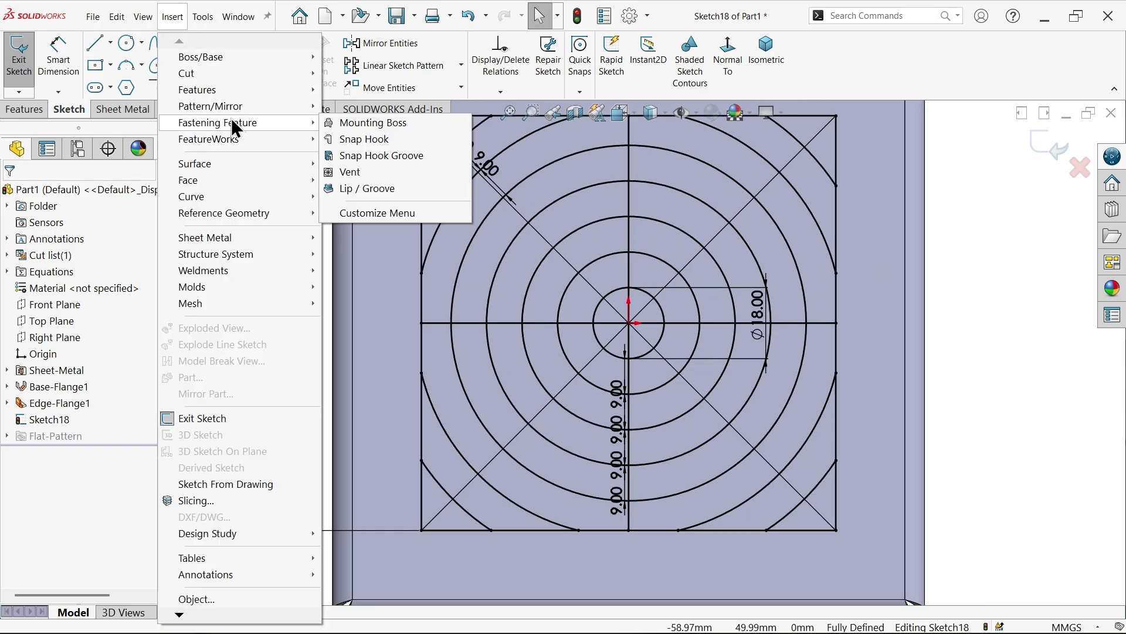
left_click(351, 171)
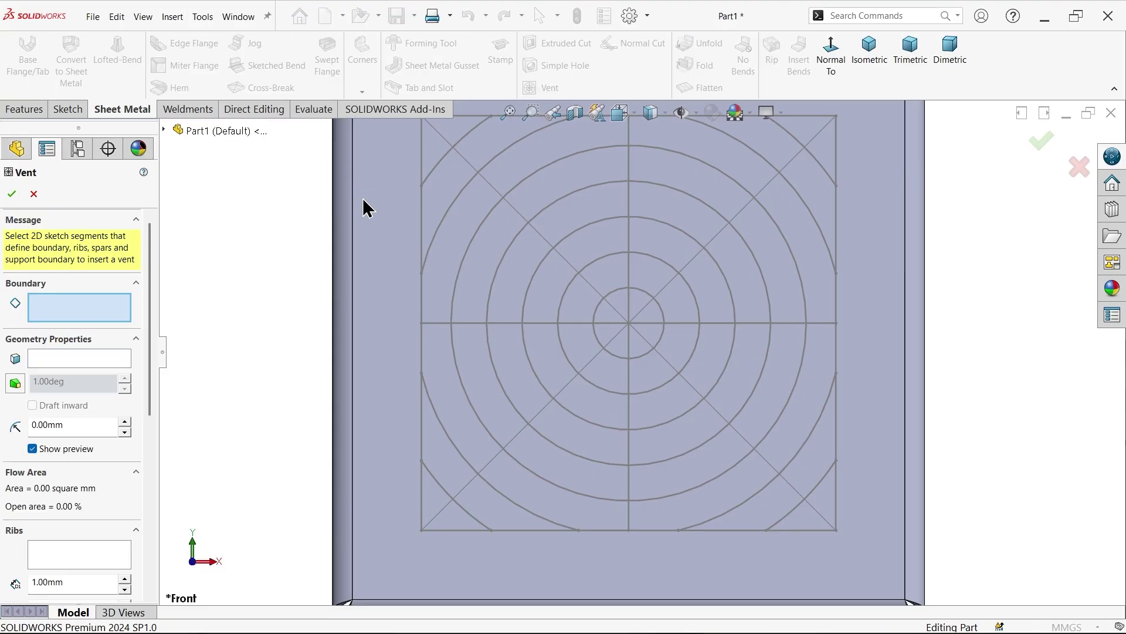
left_click(423, 269)
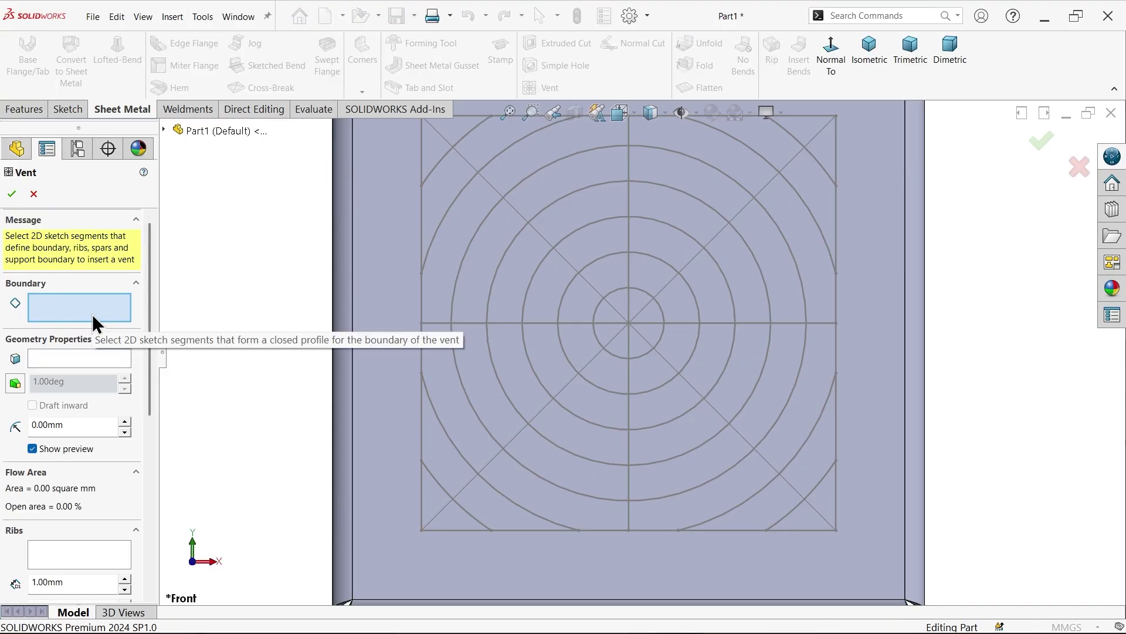
scroll(482, 329, "down", 2)
scroll(601, 312, "up", 2)
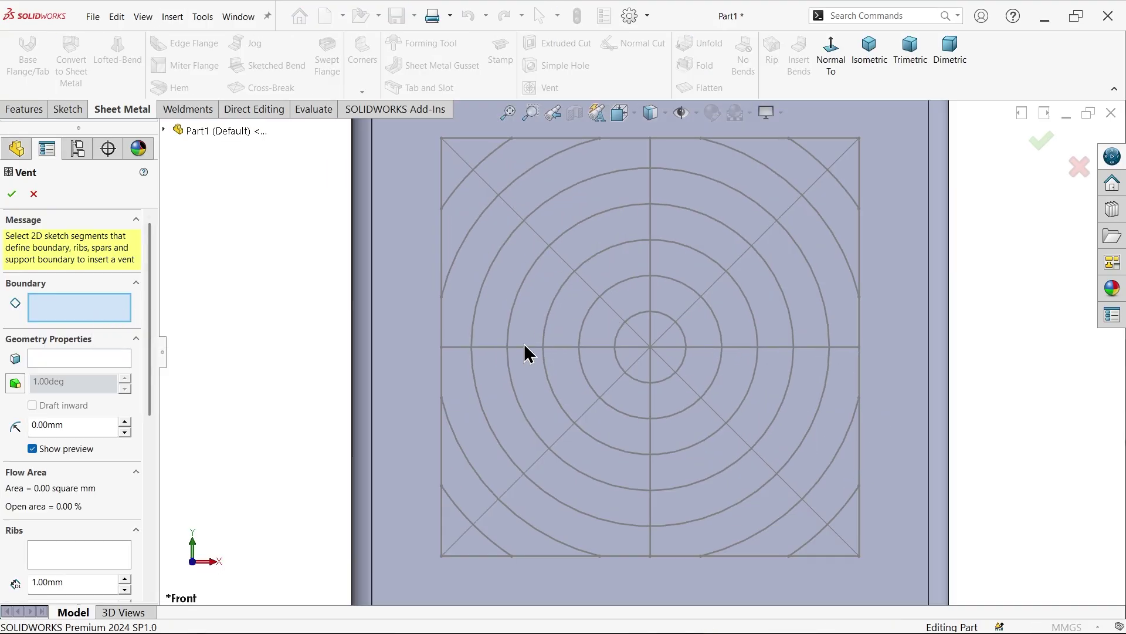
left_click(443, 374)
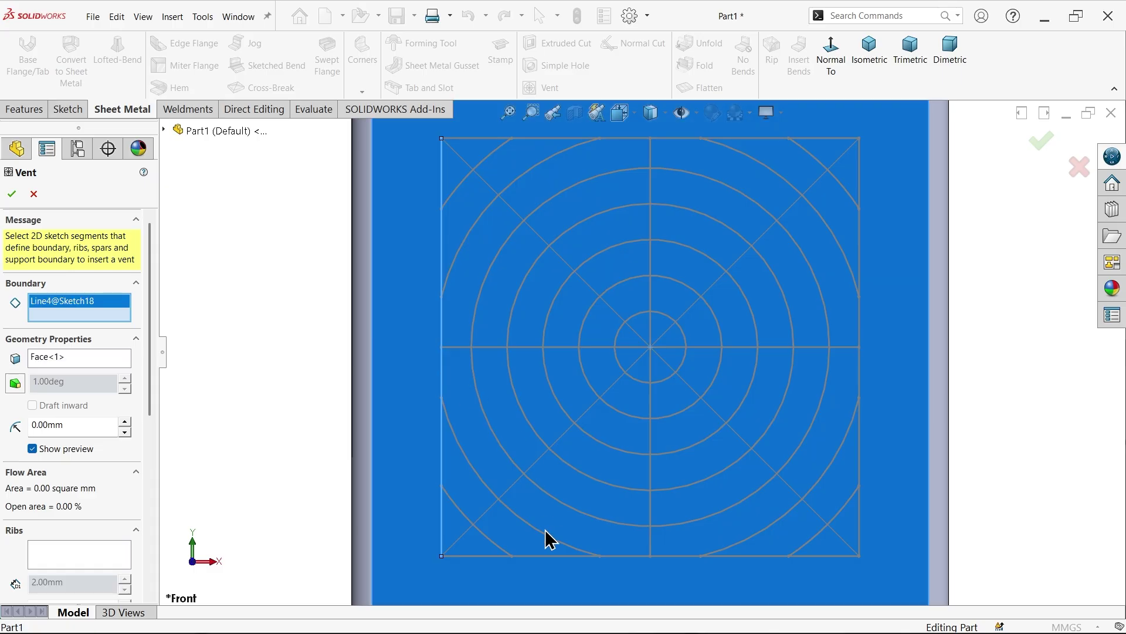
left_click(544, 555)
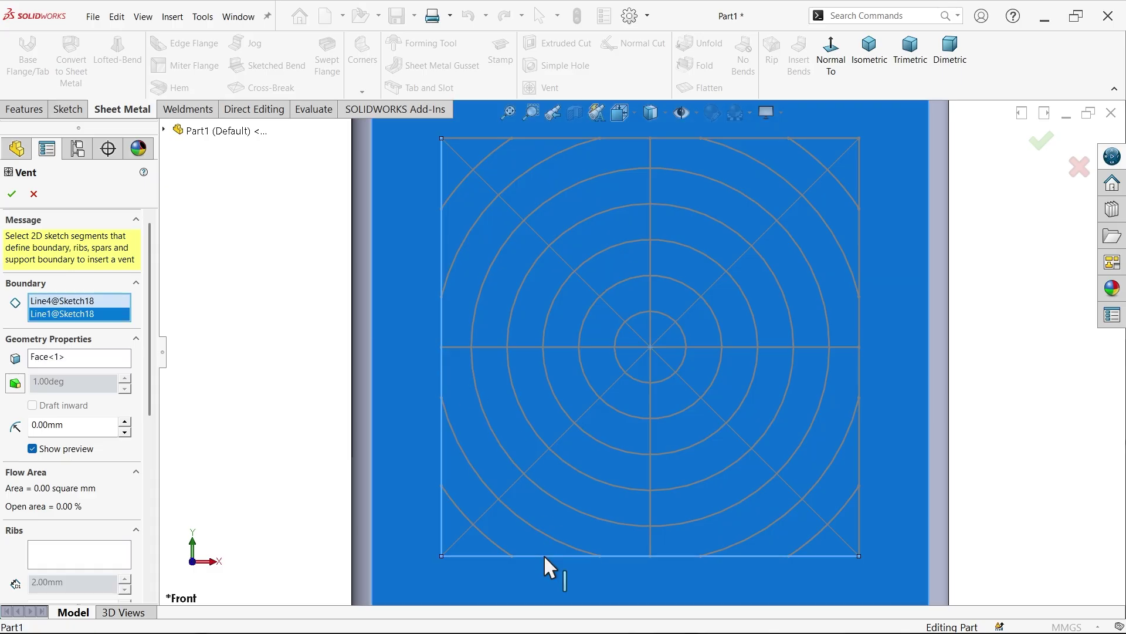
left_click(860, 465)
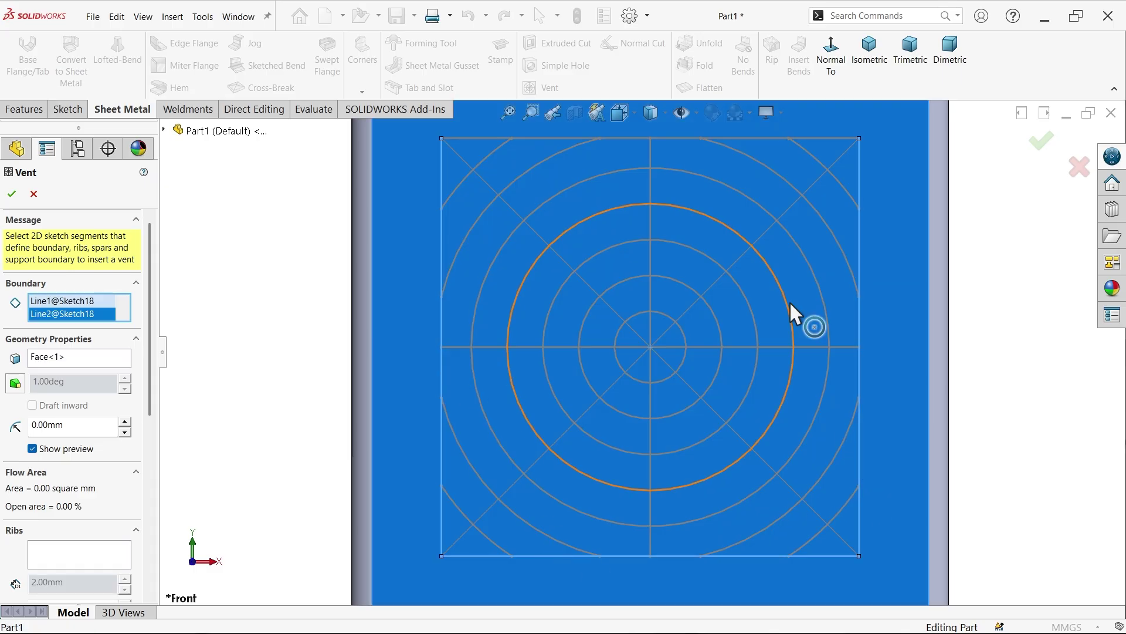
- Add the top line to the boundary and make the four centre lines 4 mm ribs
left_click(777, 138)
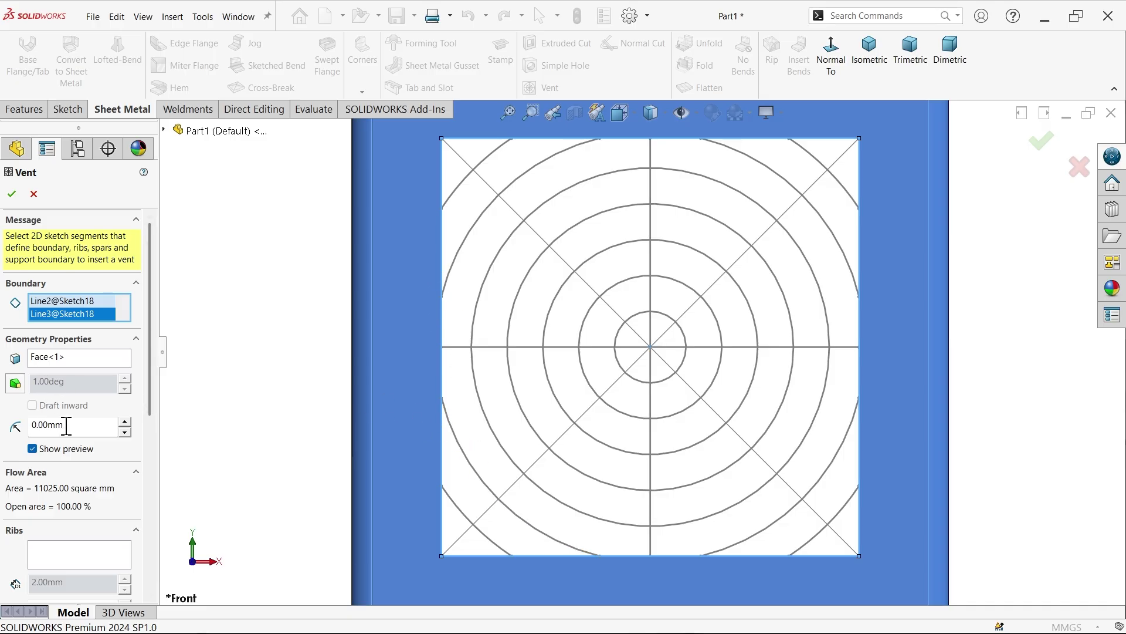
left_click_drag(154, 371, 153, 482)
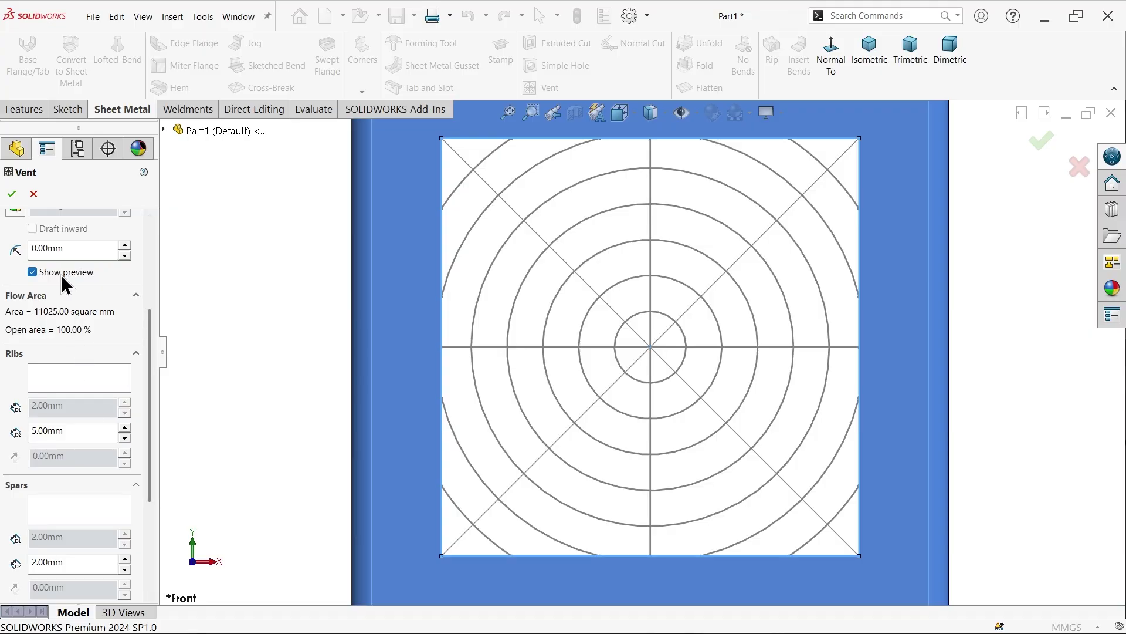
left_click(60, 378)
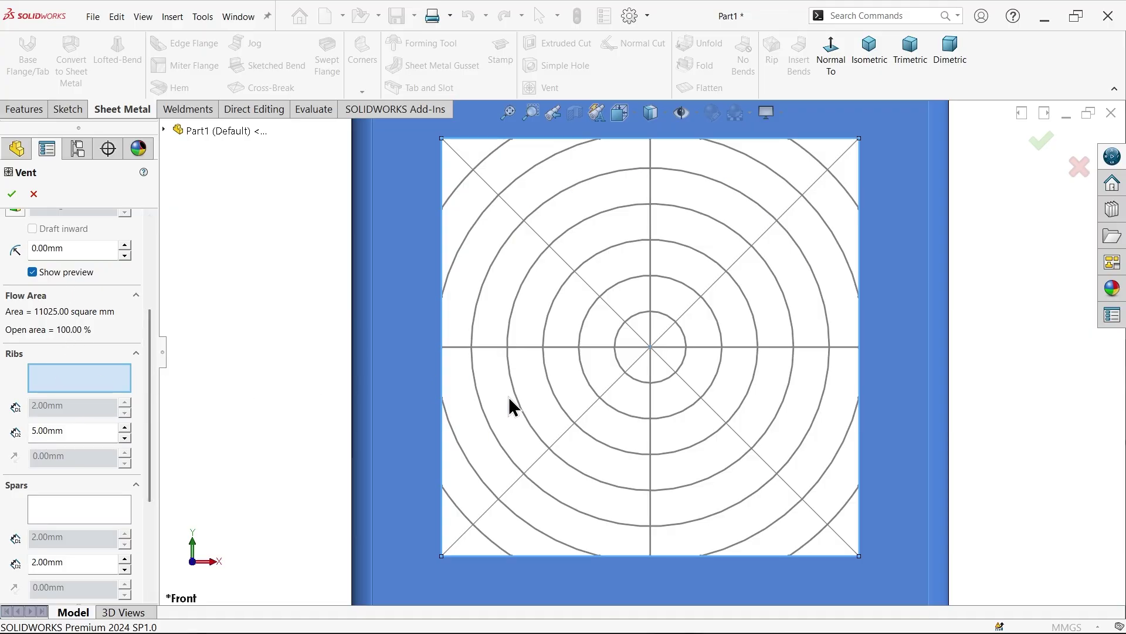
left_click(654, 444)
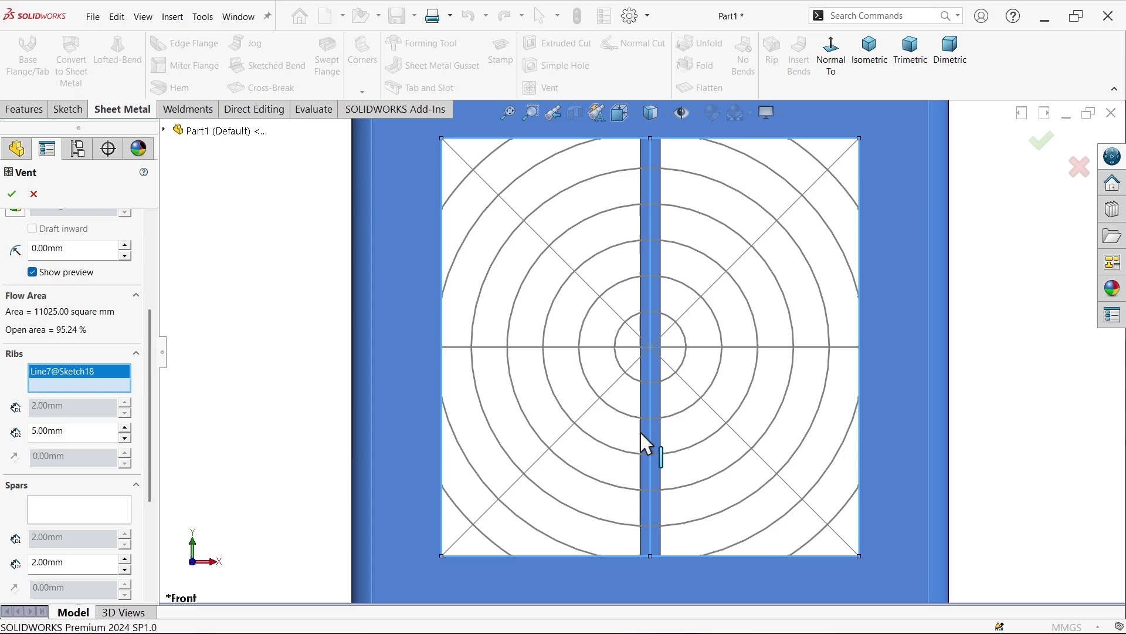
left_click(589, 420)
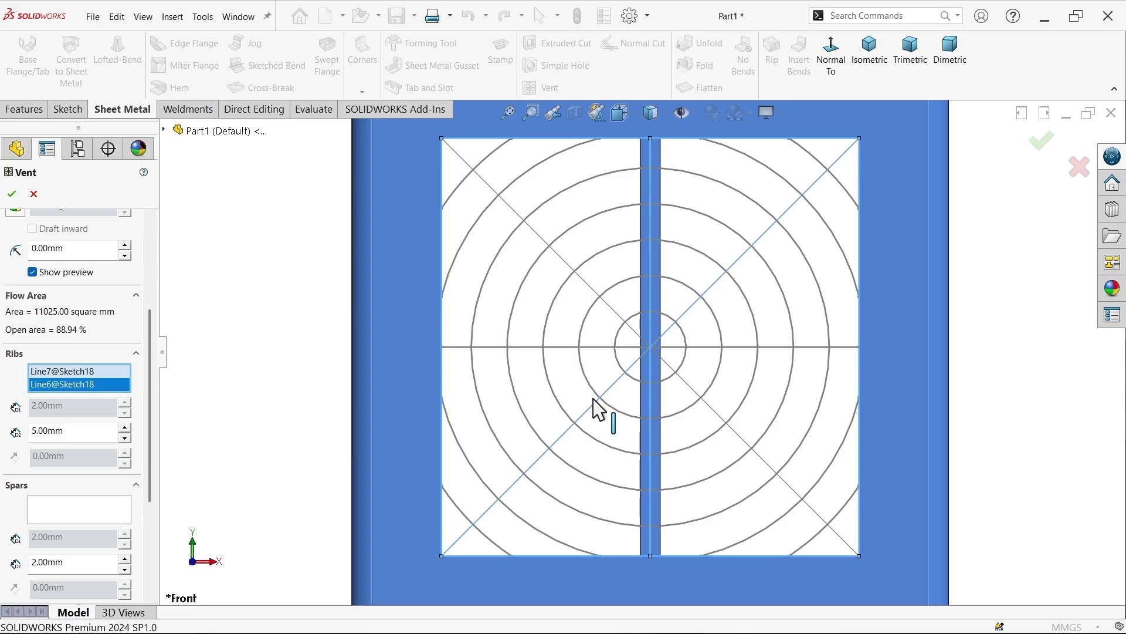
left_click(592, 353)
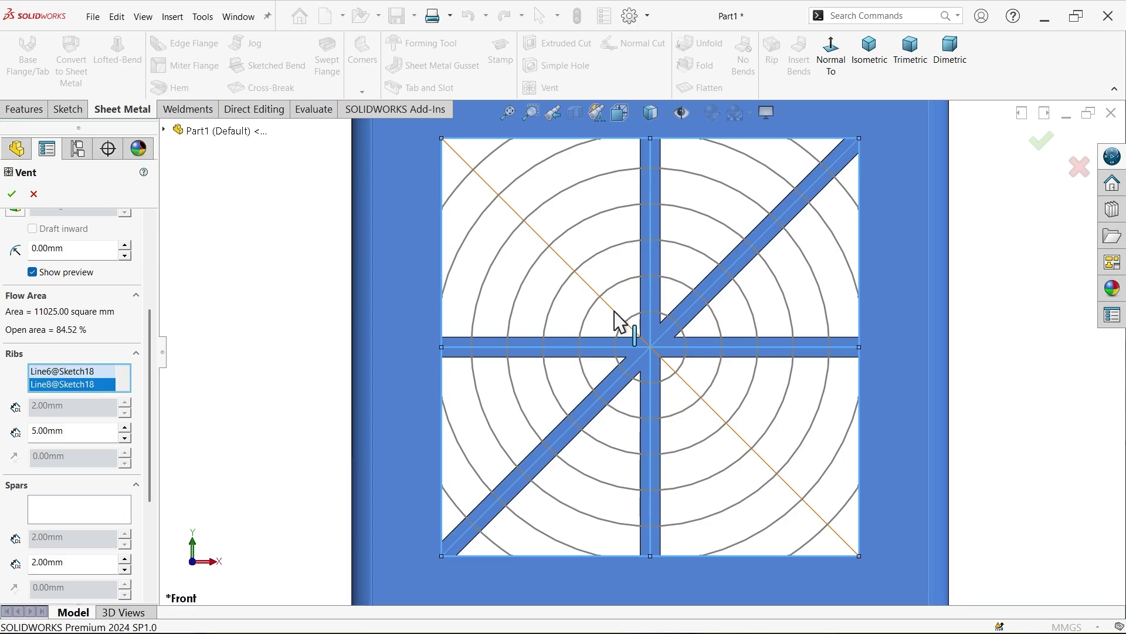
left_click(616, 321)
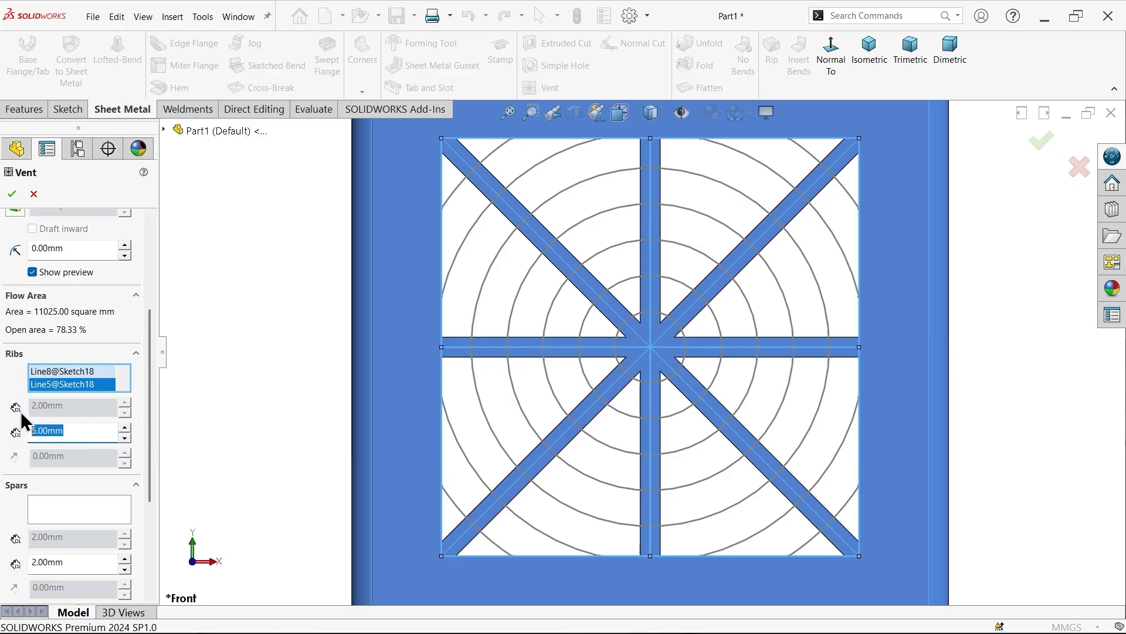
type("4")
key("Return")
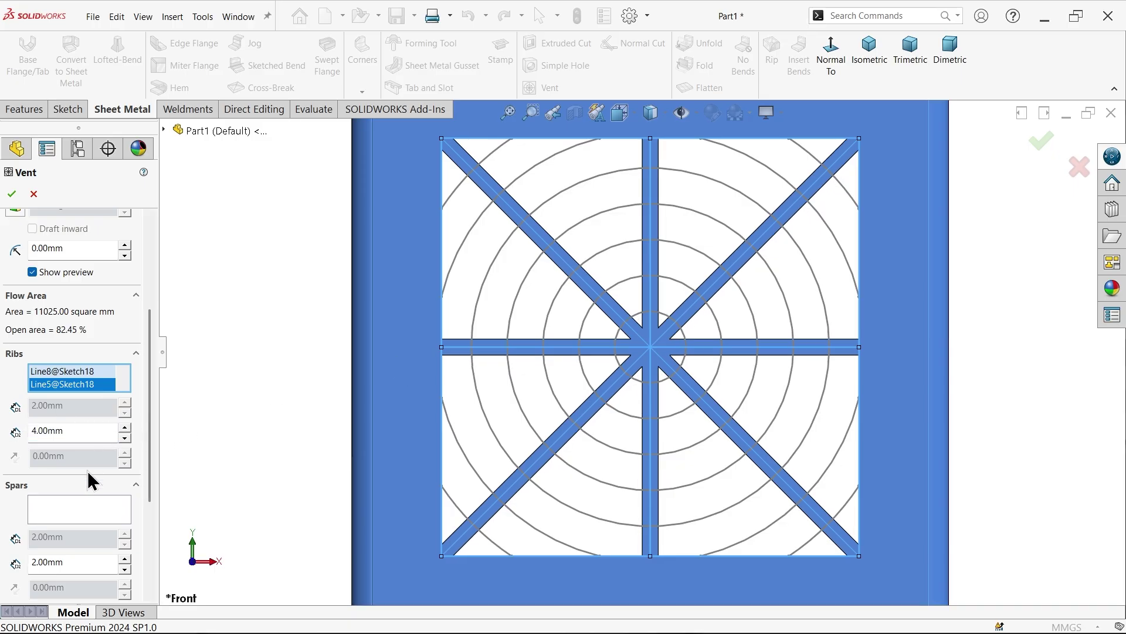
- Select the concentric circles and outer arcs as vent spars
left_click(49, 514)
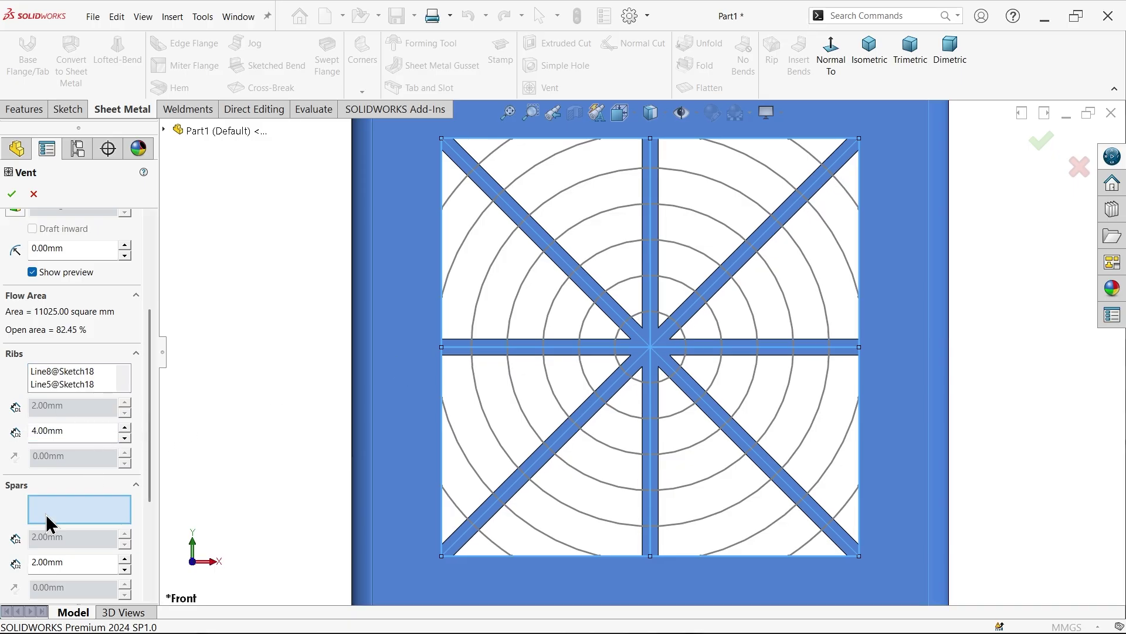
left_click(588, 388)
left_click(555, 399)
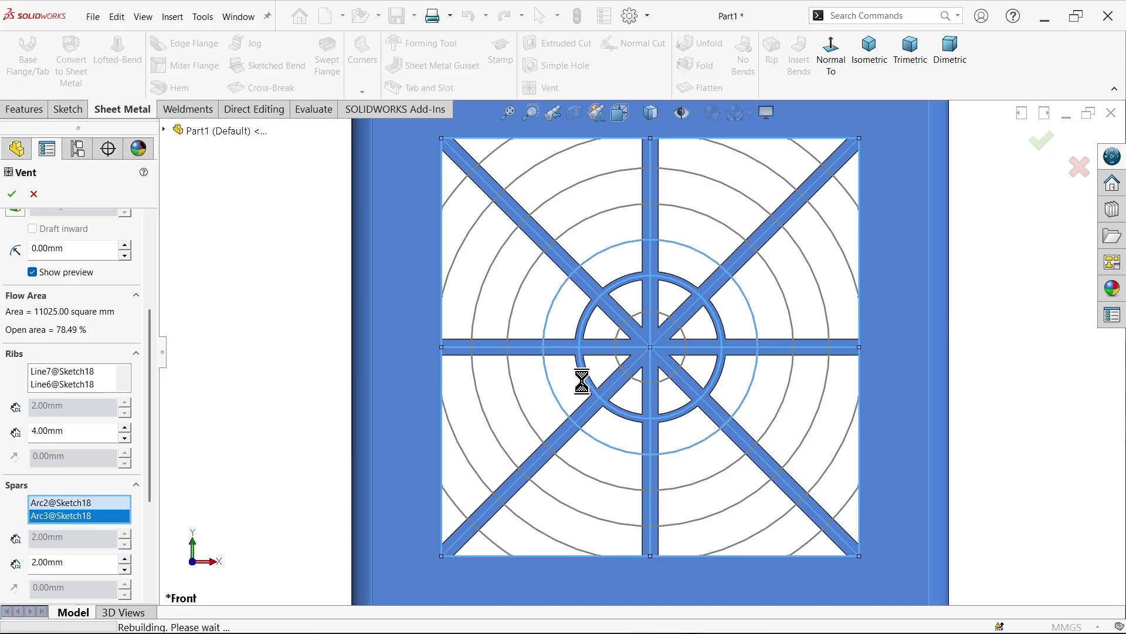
left_click(621, 369)
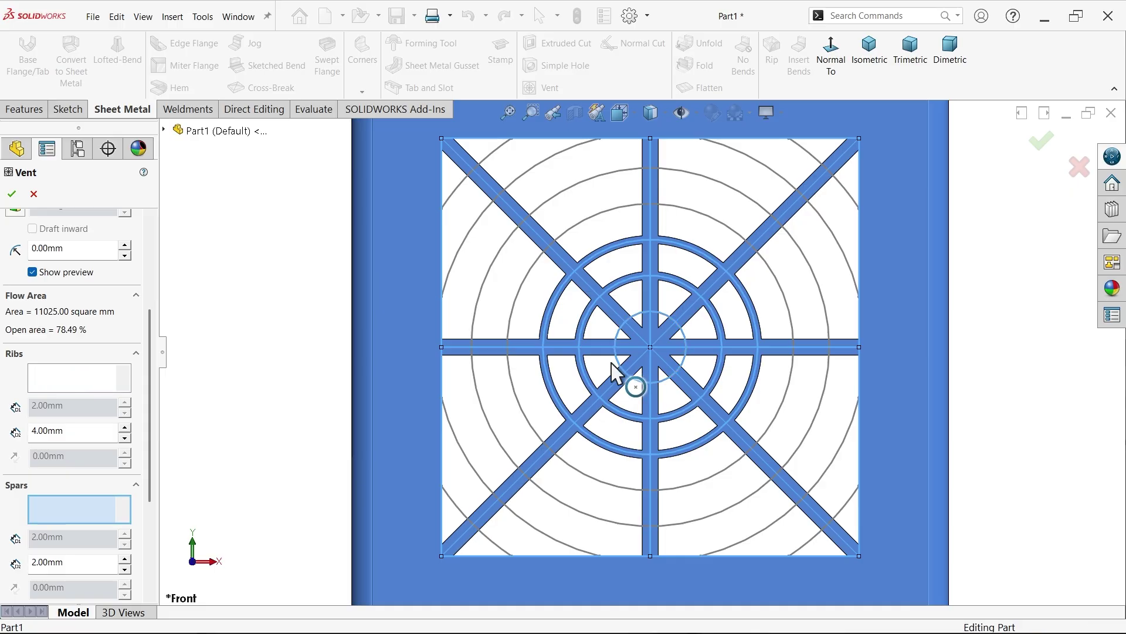
left_click(519, 412)
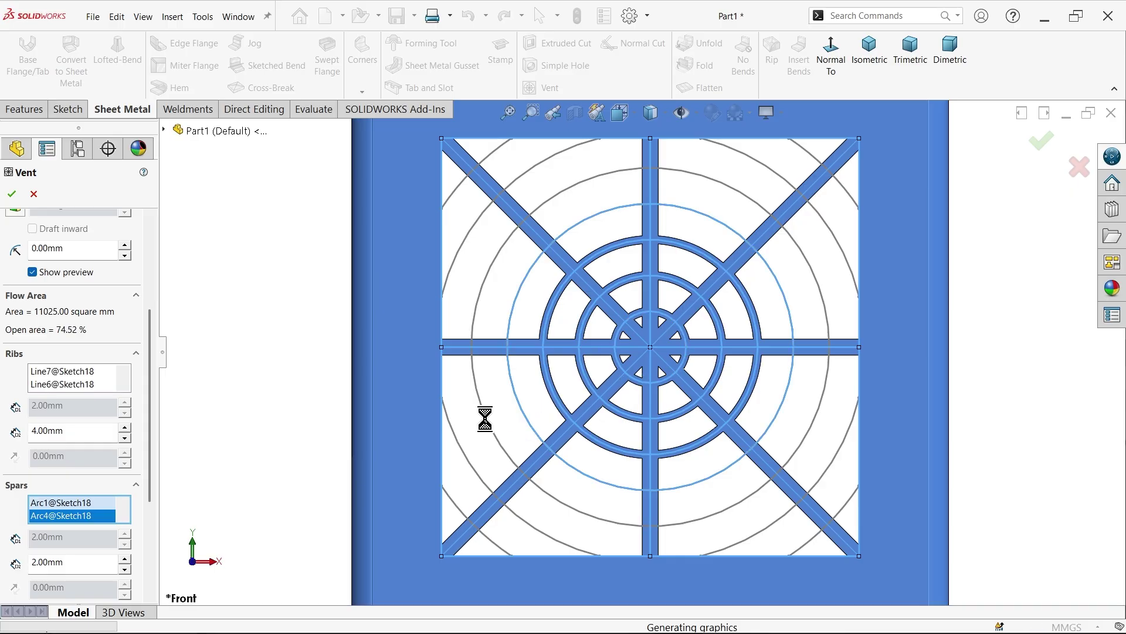
left_click(473, 460)
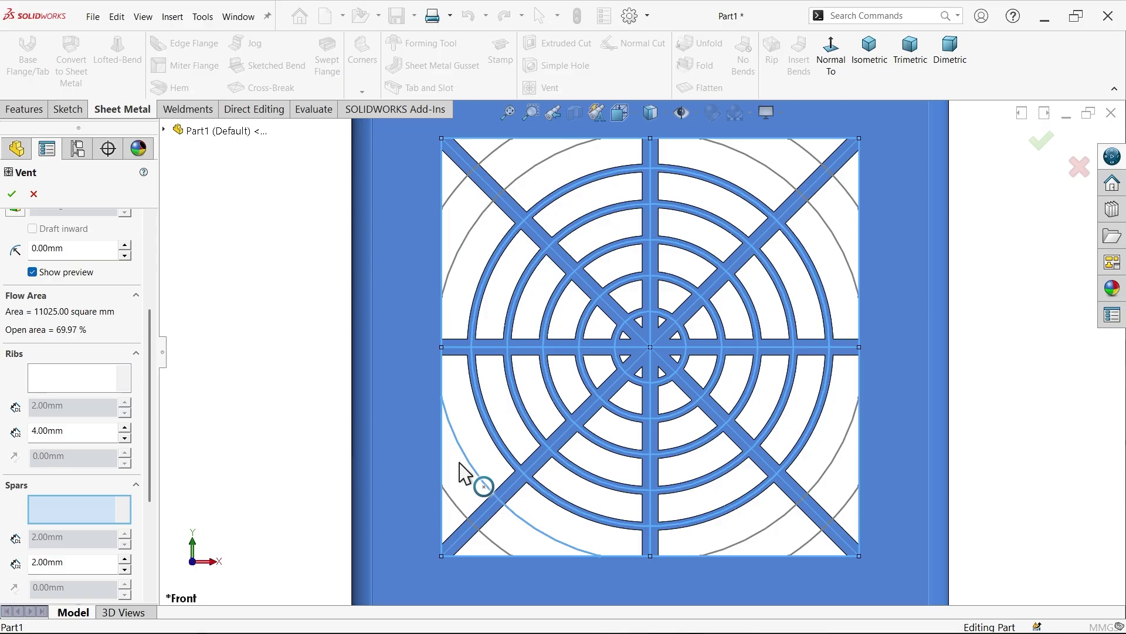
left_click(459, 504)
left_click(455, 509)
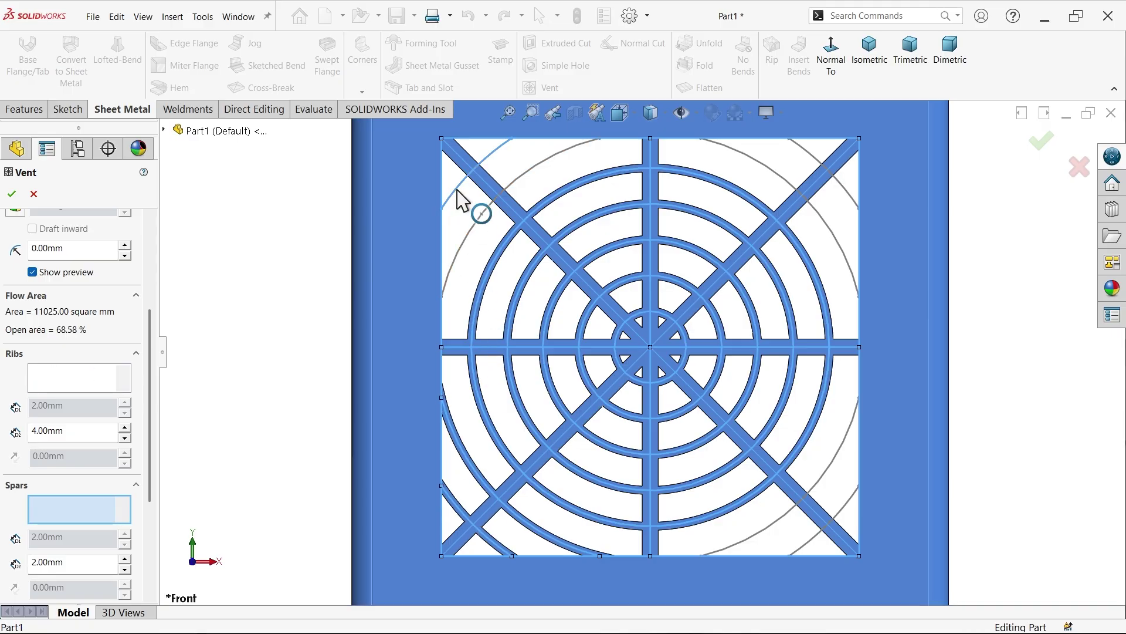
left_click(482, 232)
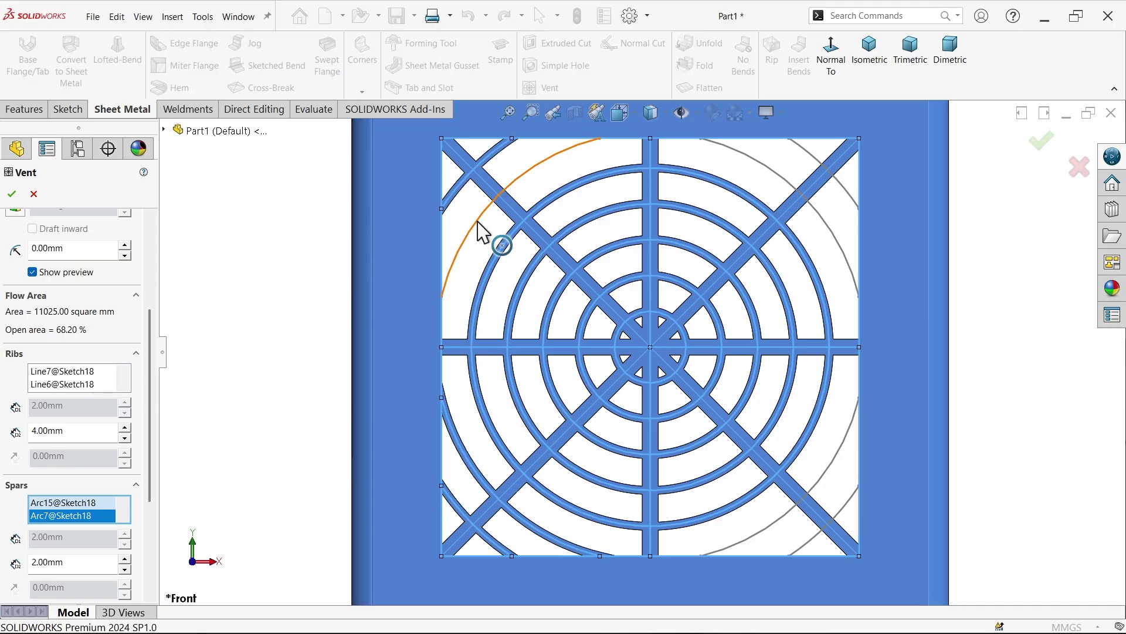
left_click(797, 224)
left_click(826, 228)
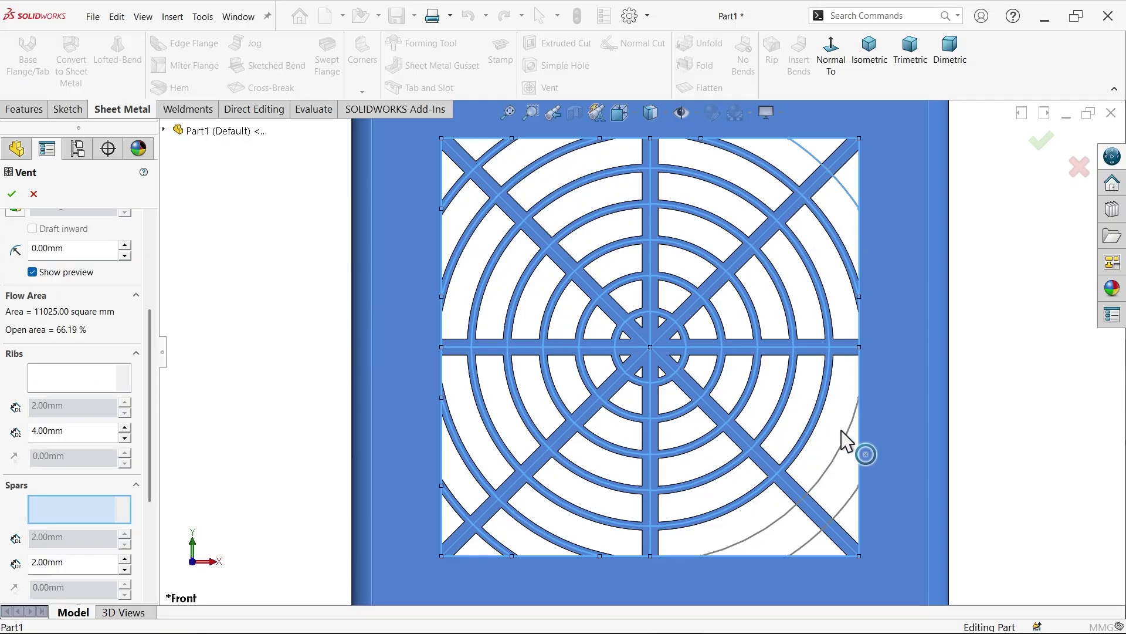
left_click(843, 449)
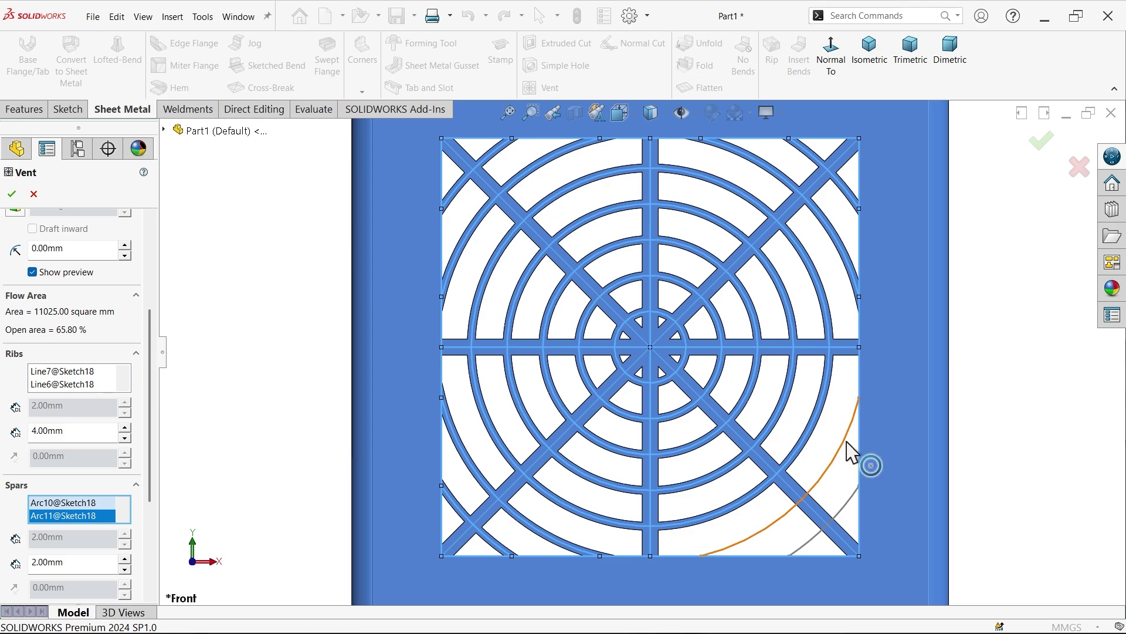
left_click(851, 456)
left_click(856, 509)
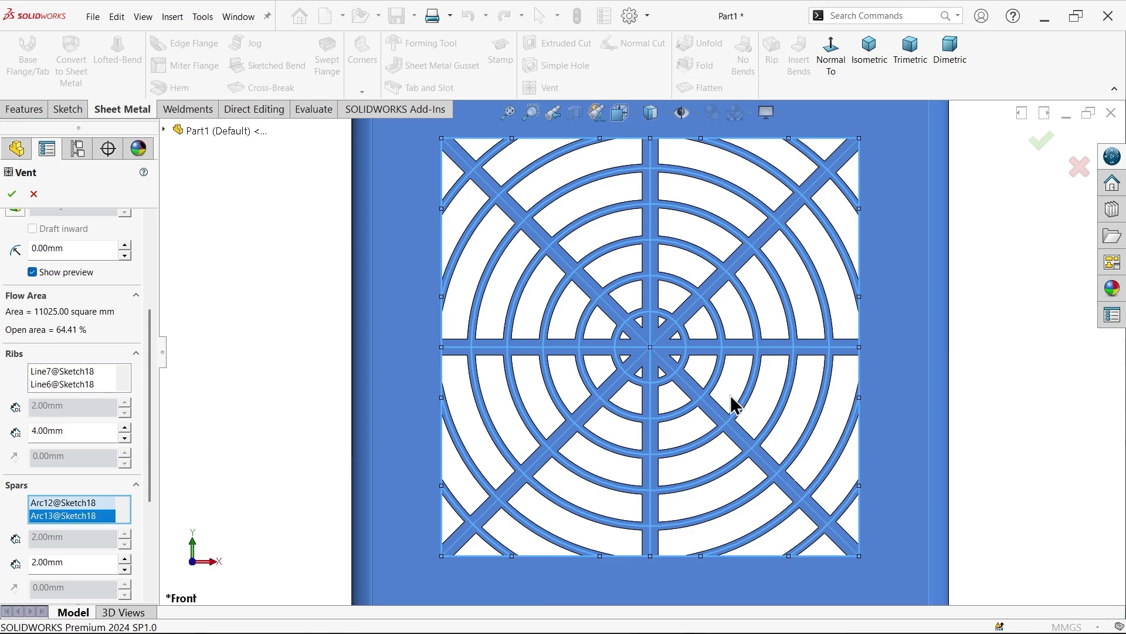
scroll(677, 383, "down", 2)
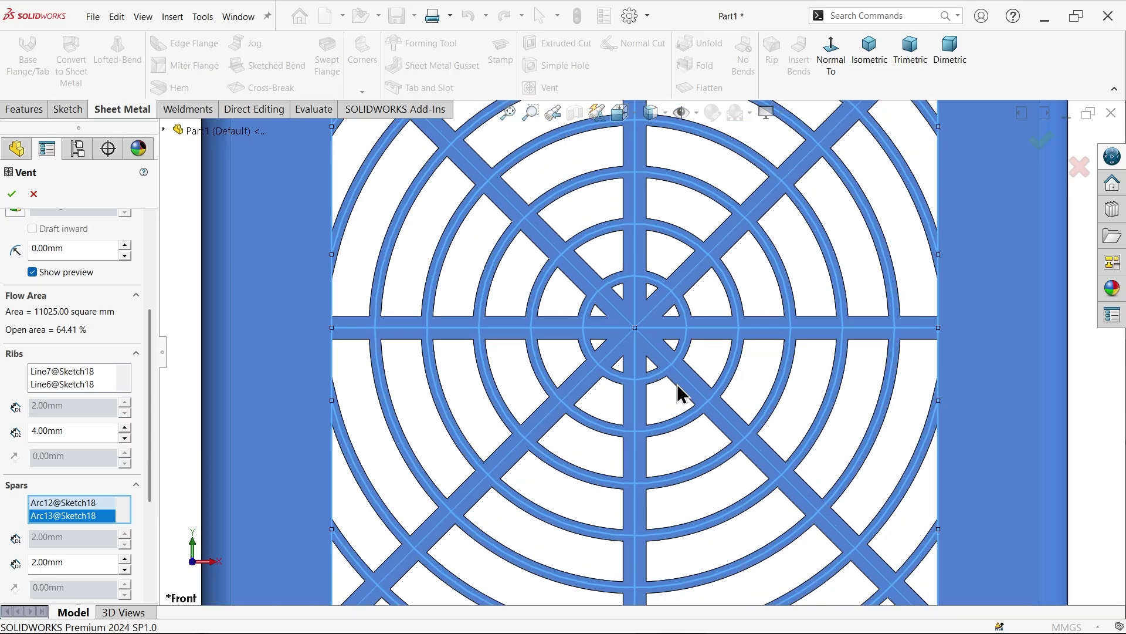
- Pick the inner centre circle and set the spar width to 3 mm
left_click(613, 384)
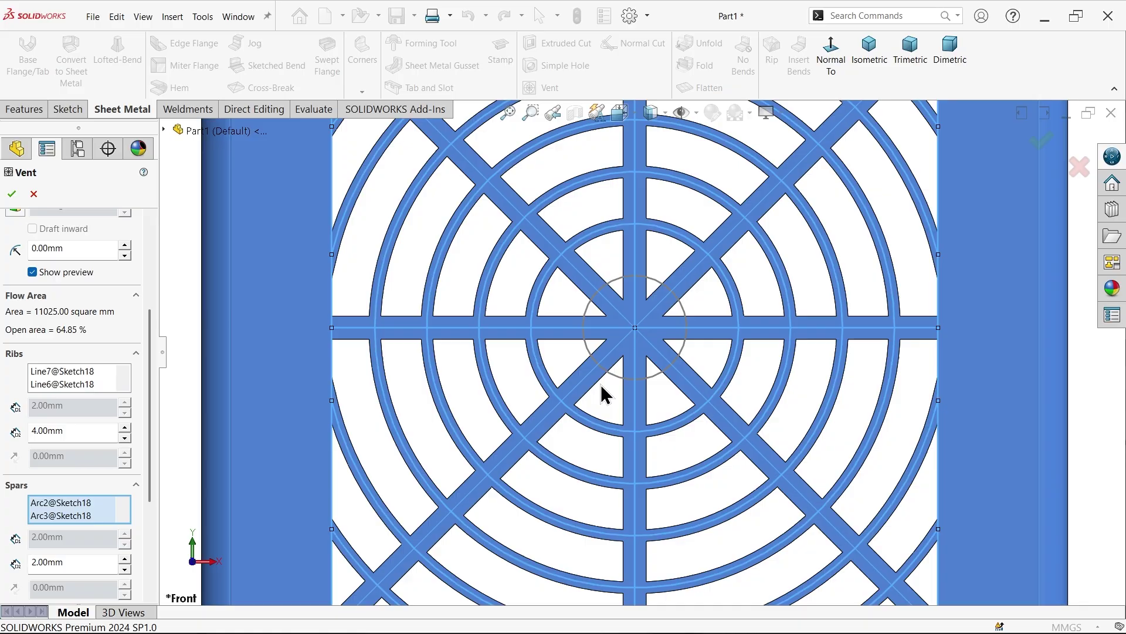
scroll(150, 433, "down", 3)
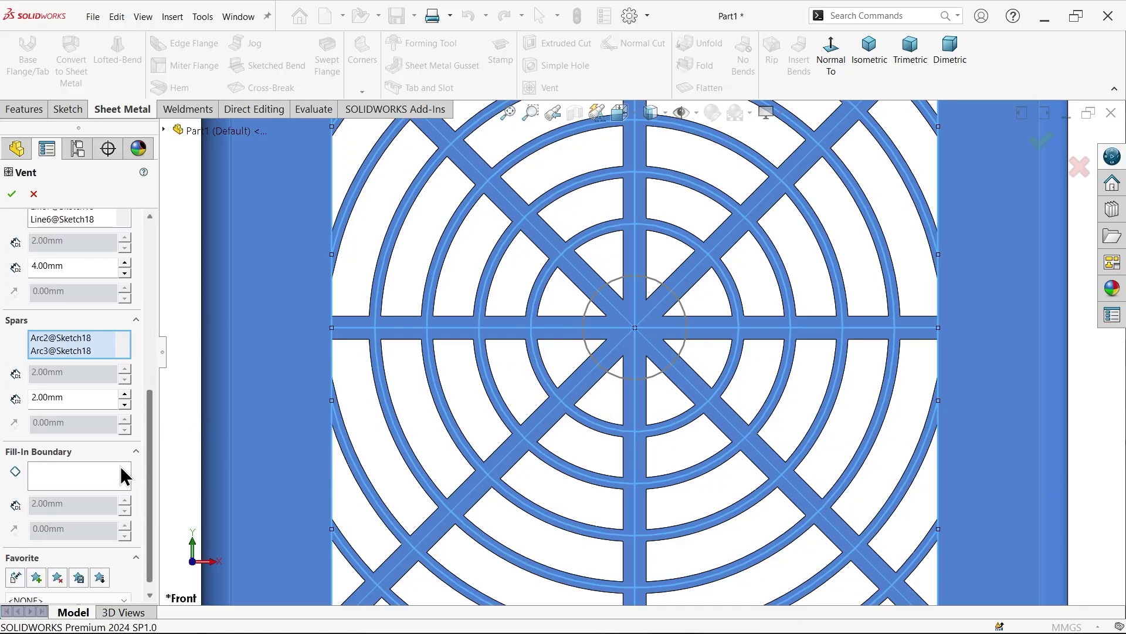
left_click_drag(76, 398, 3, 392)
type("3")
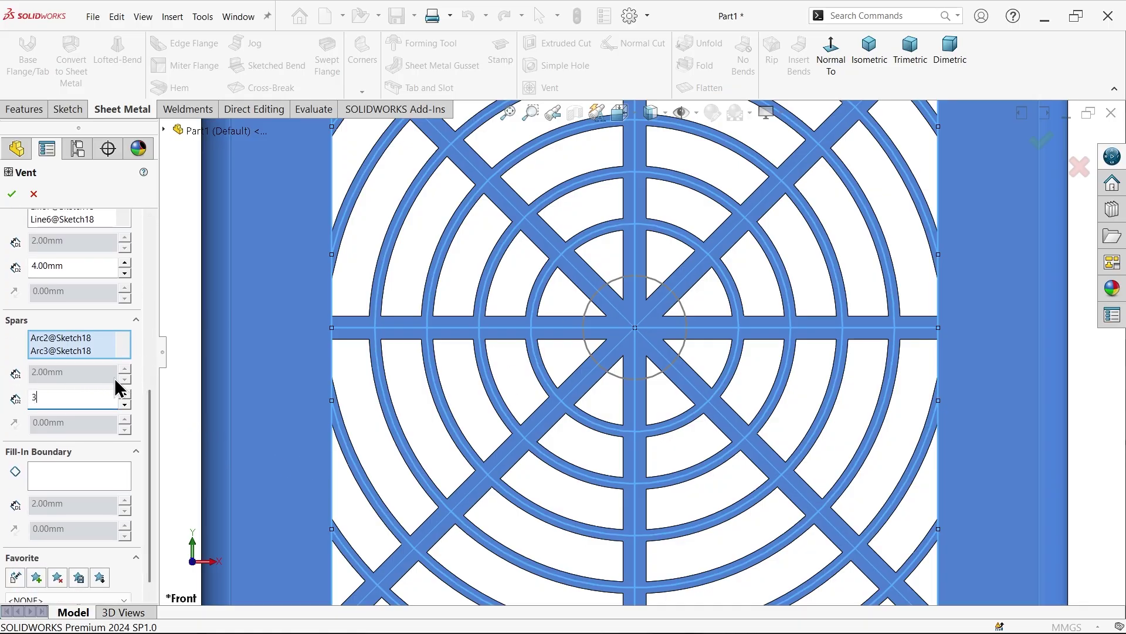
key("Return")
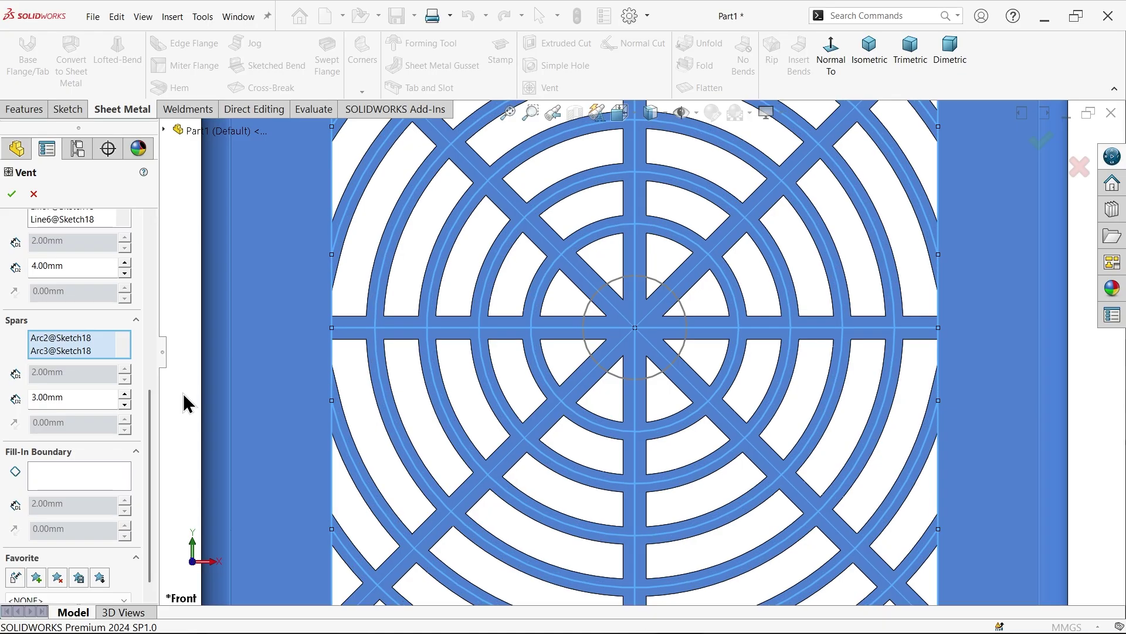
- Use the Ø18 centre circle Arc1@Sketch18 as the vent's fill-in boundary
left_click(62, 480)
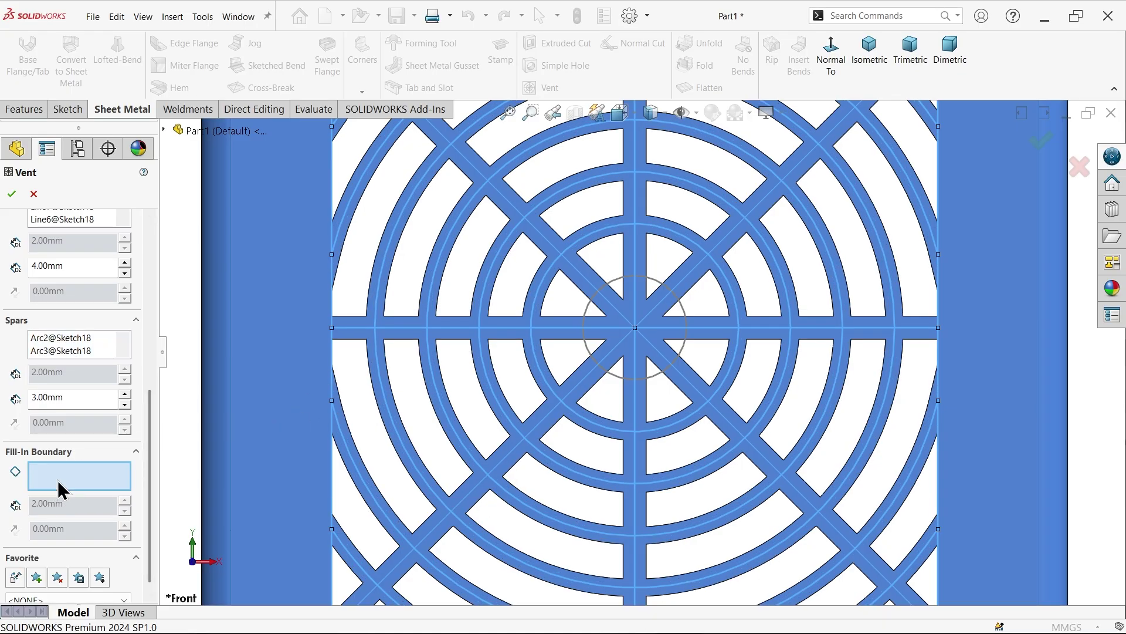
left_click(623, 387)
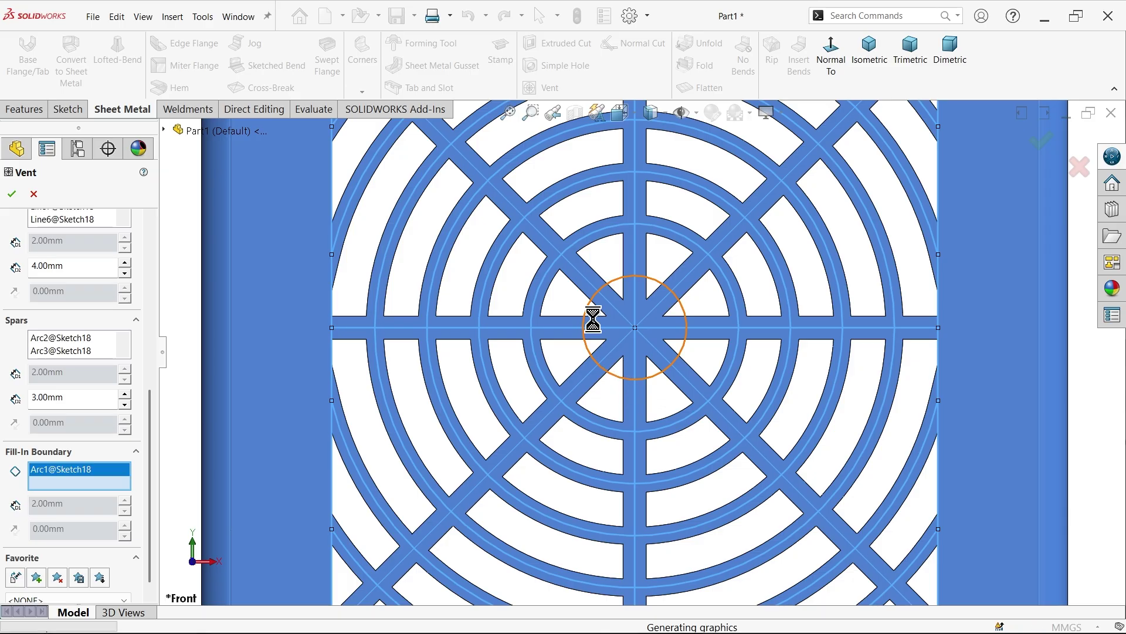
scroll(539, 356, "up", 3)
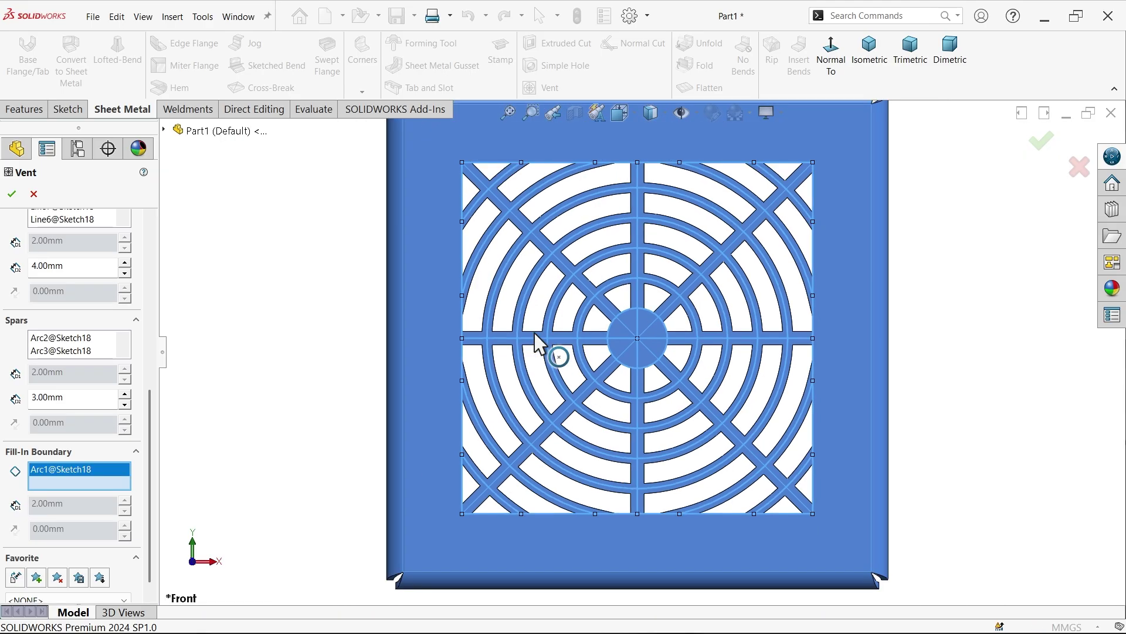
scroll(539, 343, "down", 2)
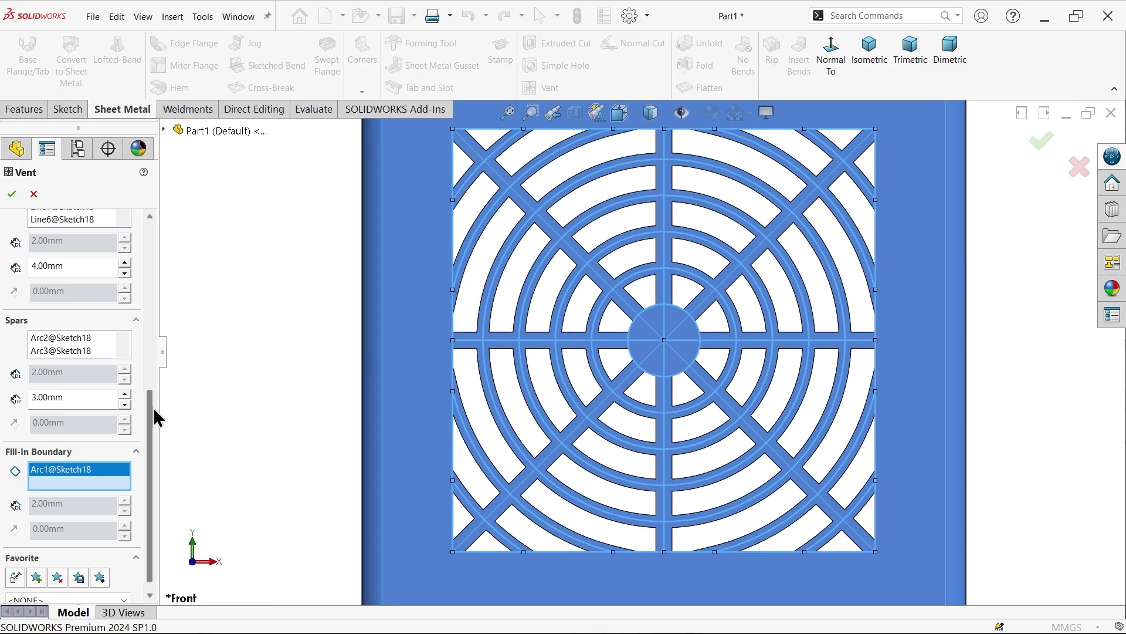
- Set the vent fillet radius to 1 mm, reducing open area to 54.78%
left_click_drag(150, 423, 151, 255)
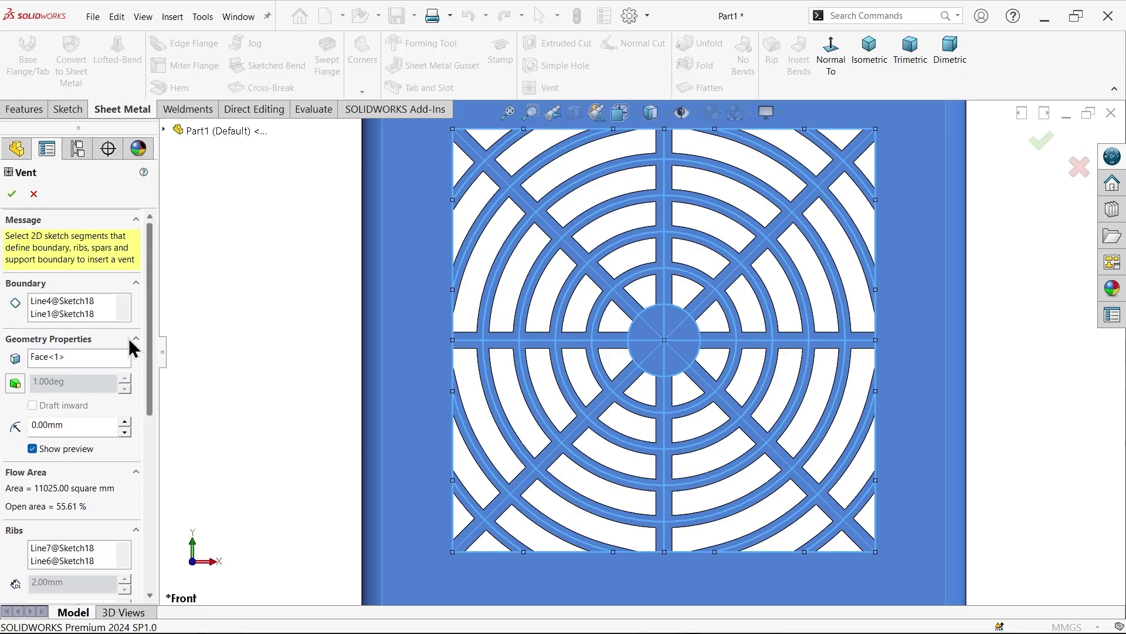
left_click_drag(75, 424, 15, 421)
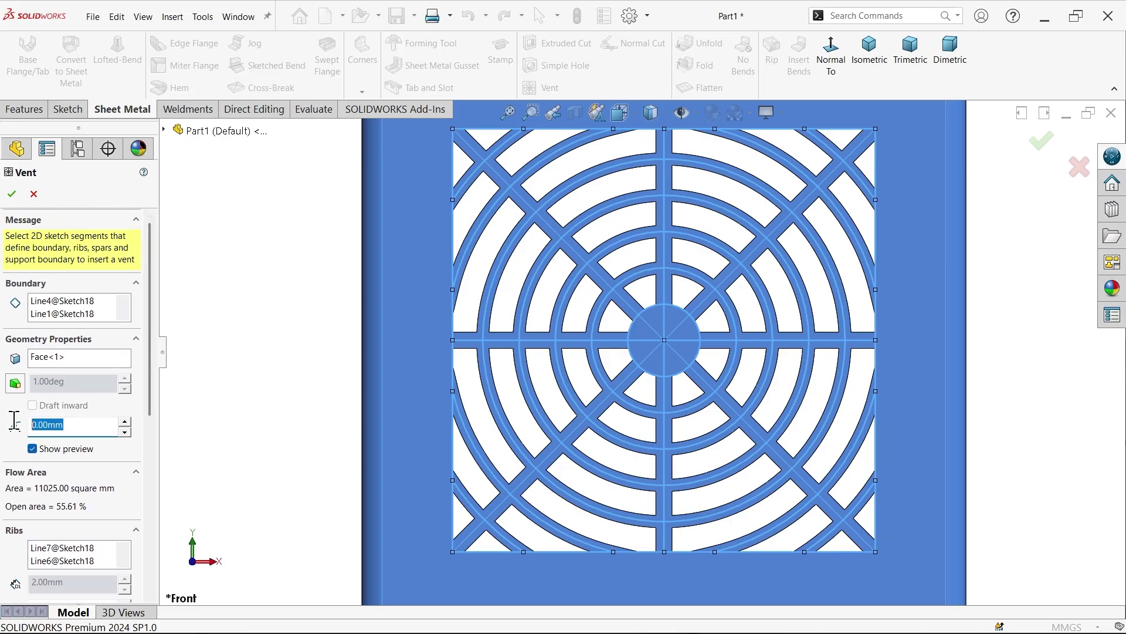
type("1")
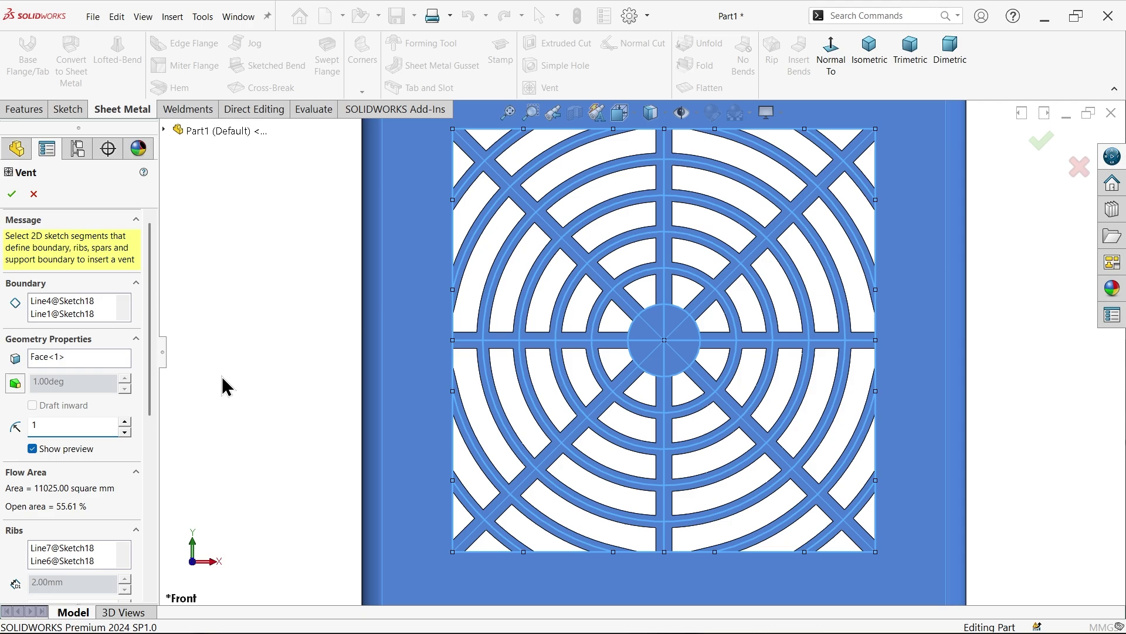
key("Return")
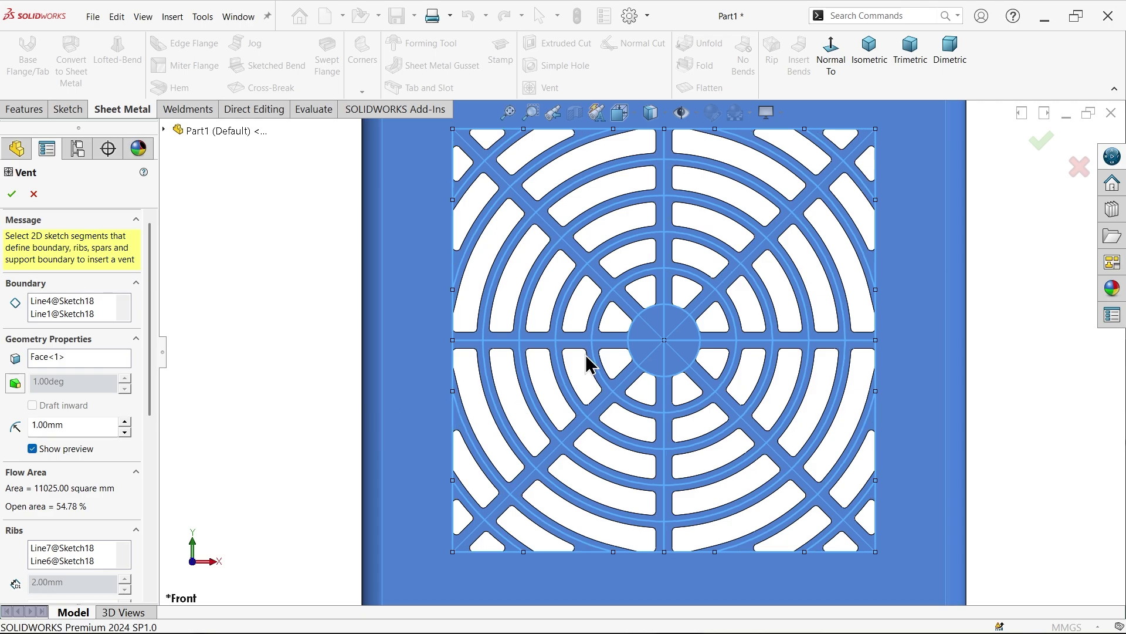
scroll(607, 355, "up", 3)
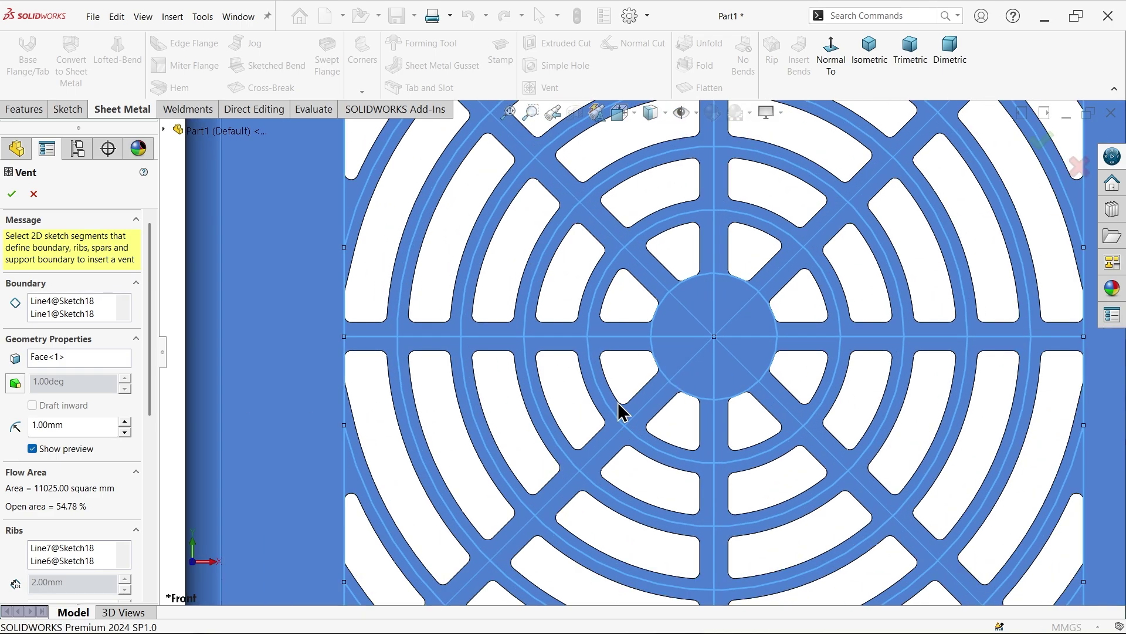
scroll(601, 388, "down", 4)
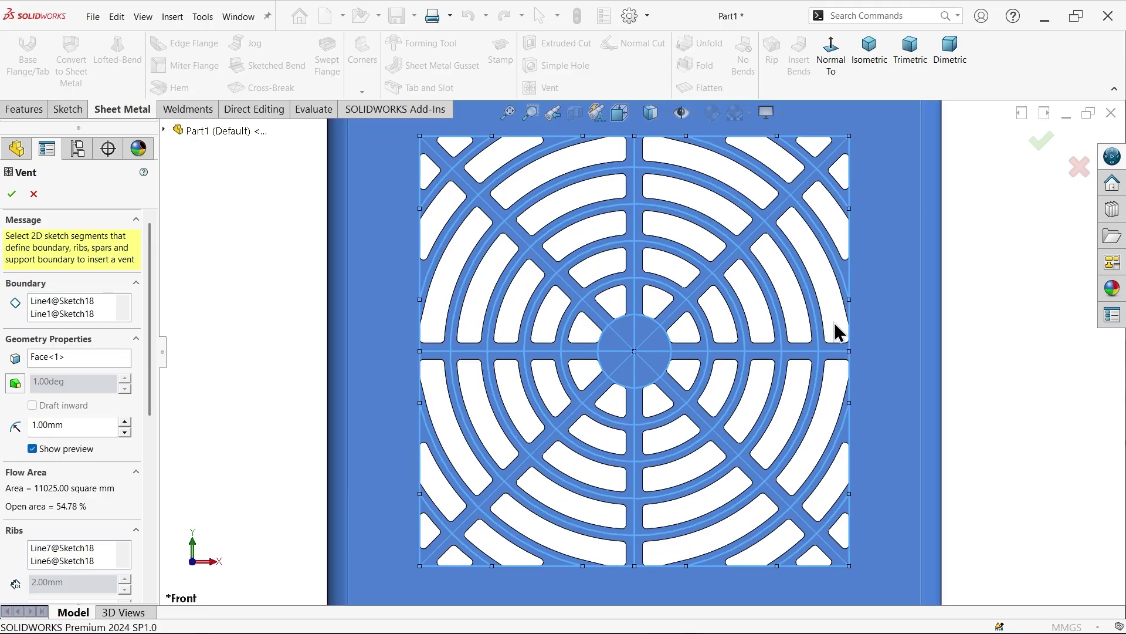
scroll(835, 322, "up", 3)
scroll(730, 346, "down", 3)
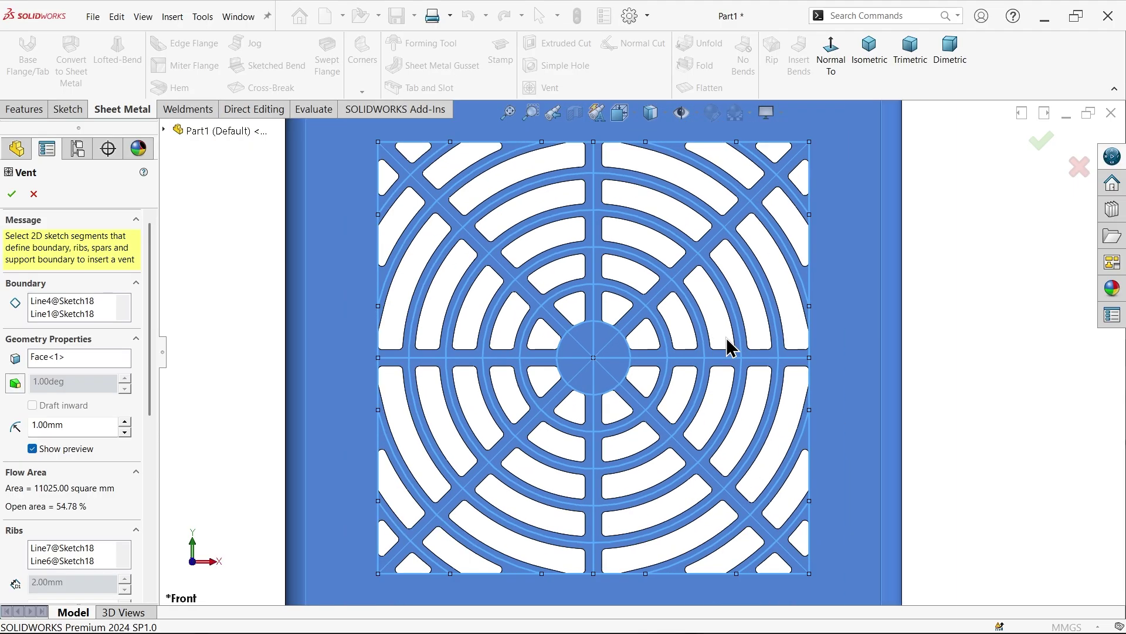
- Accept the Vent1 cut and switch to the isometric view
left_click(12, 194)
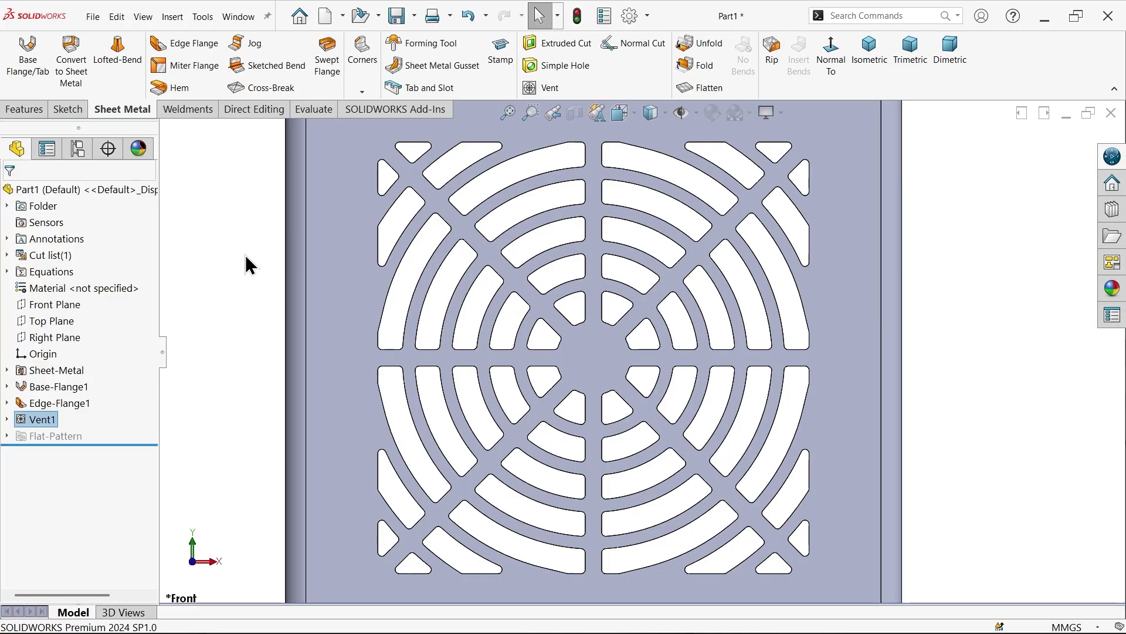
left_click(869, 55)
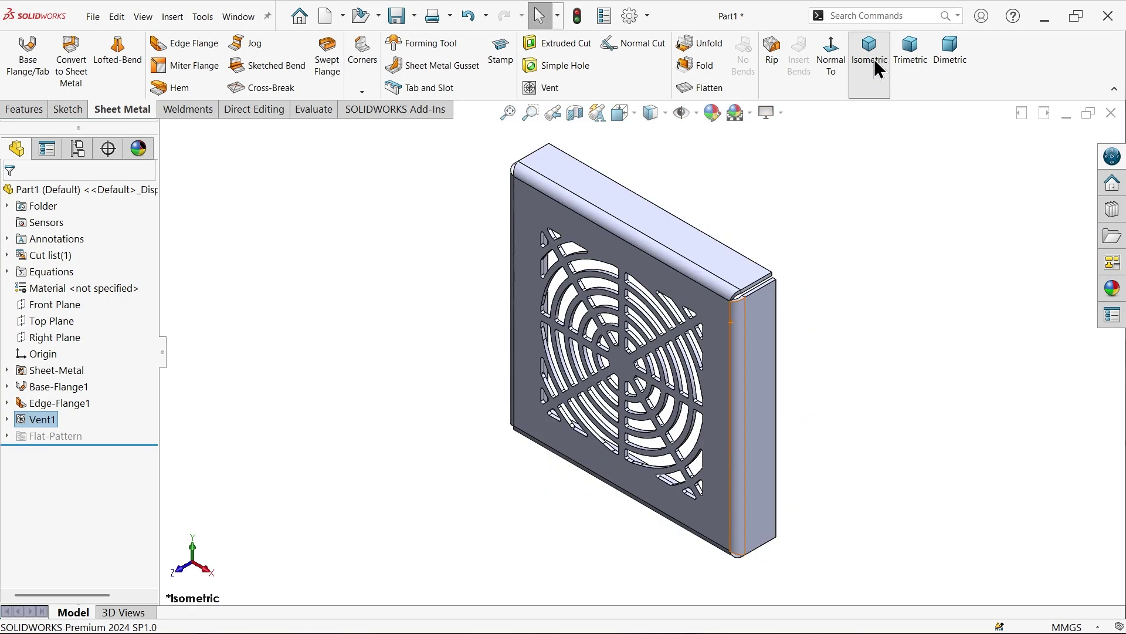
scroll(754, 299, "down", 1)
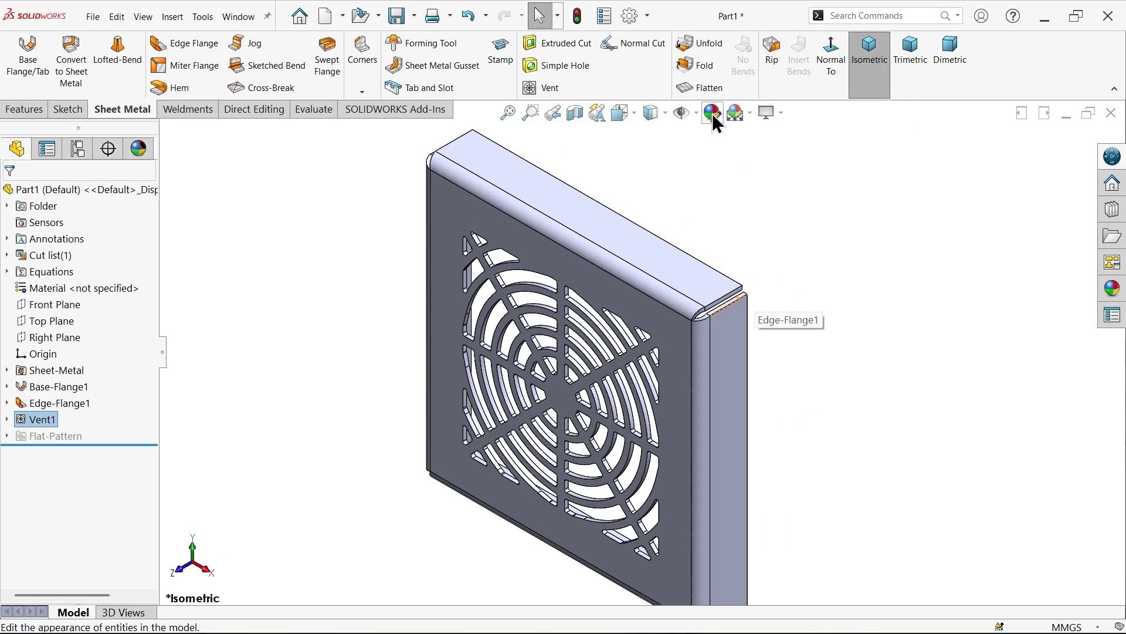
- Apply a light green appearance to the whole part, Part1
left_click(713, 114)
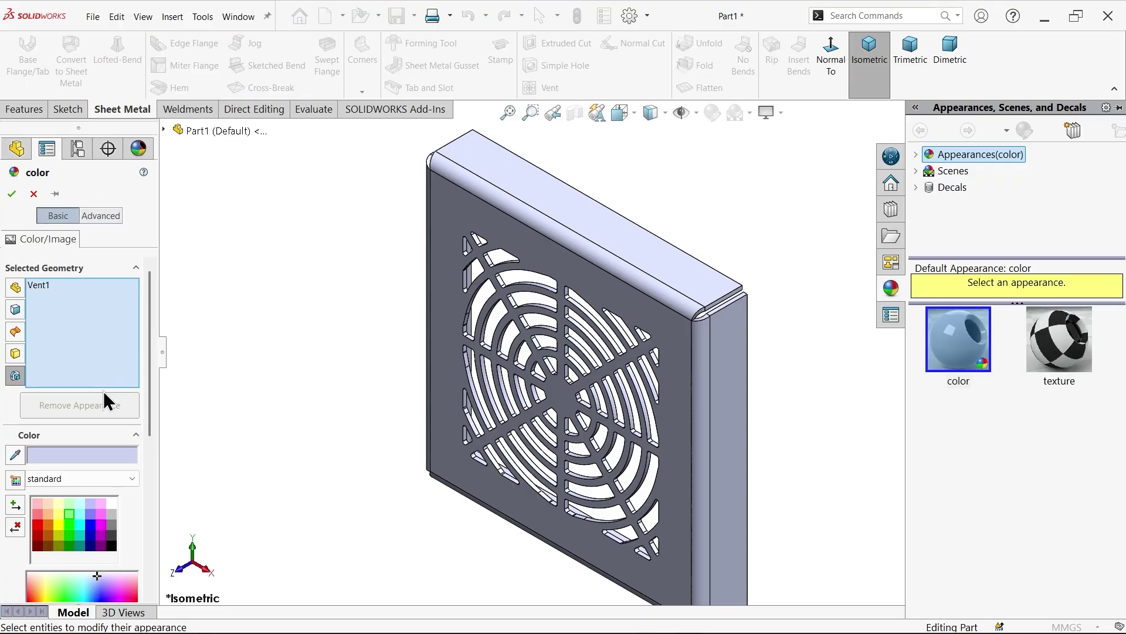
left_click(70, 510)
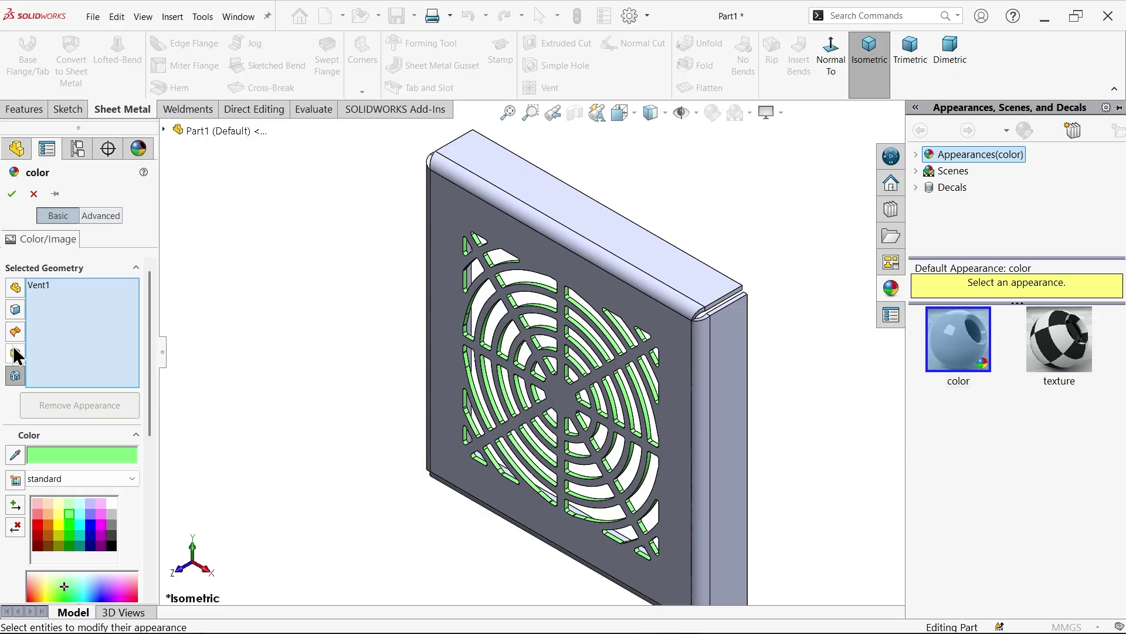
left_click(435, 256)
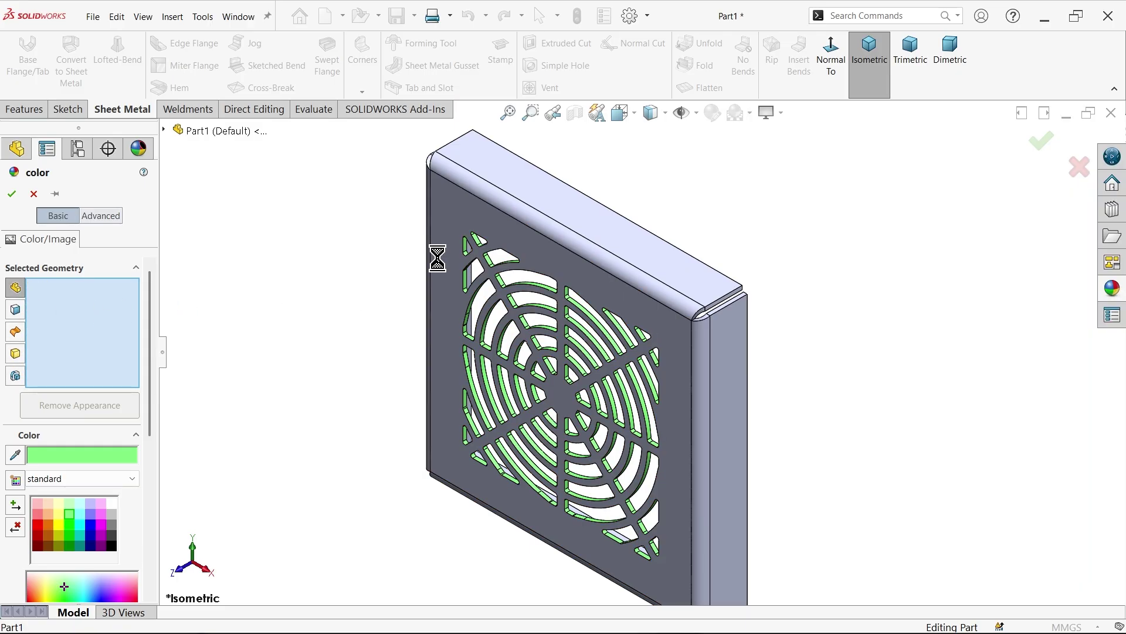
left_click(11, 194)
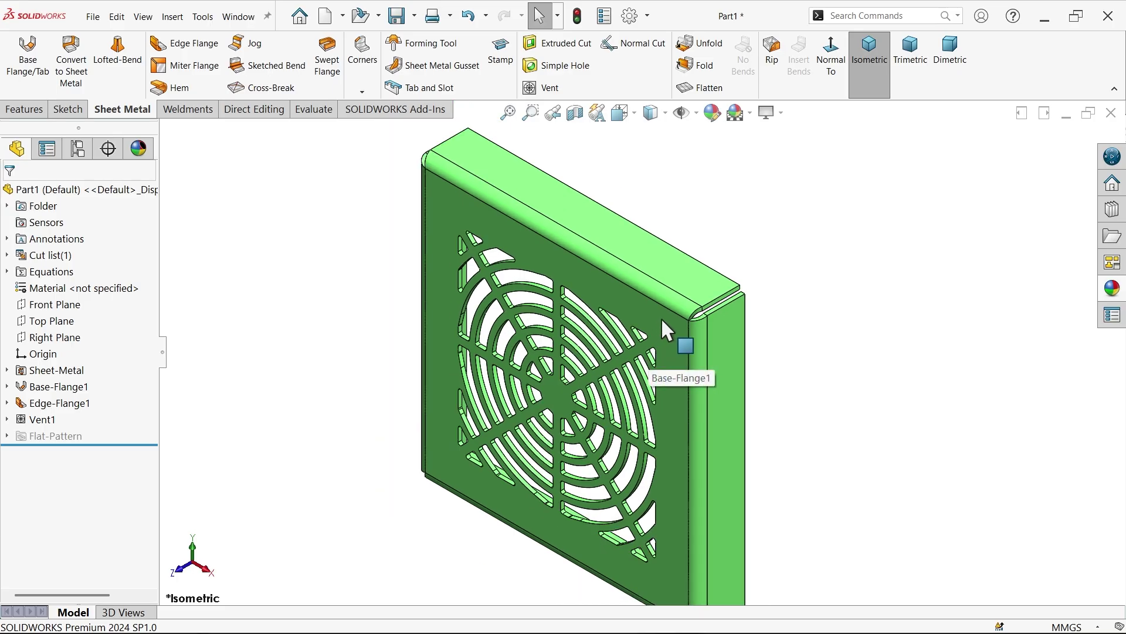
left_click(660, 318)
left_click(765, 284)
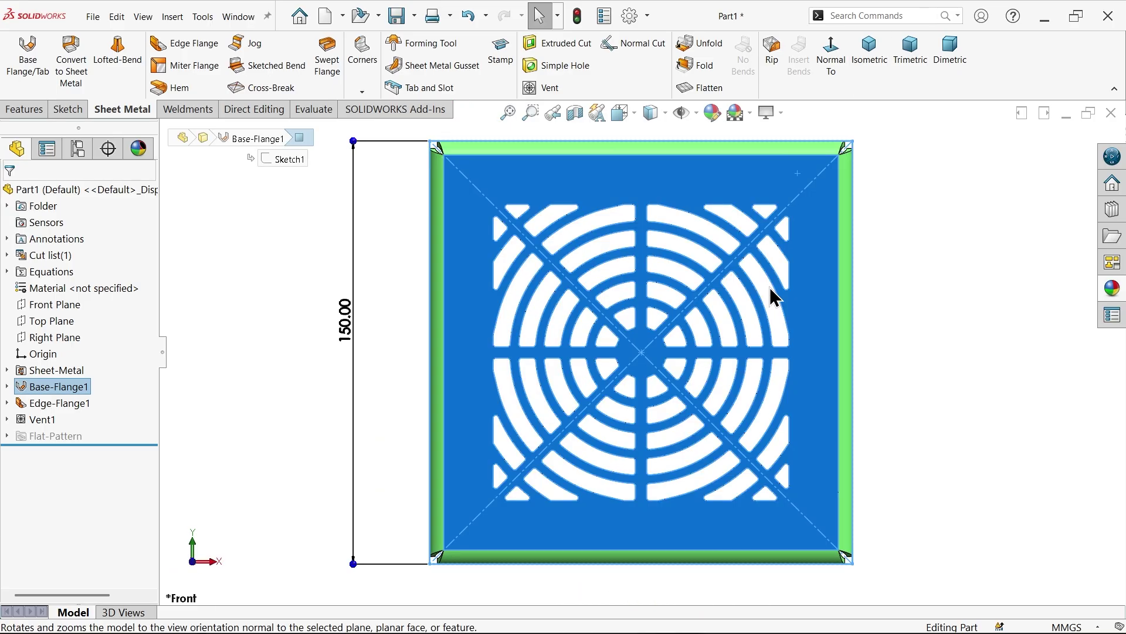
left_click(898, 288)
scroll(834, 338, "down", 2)
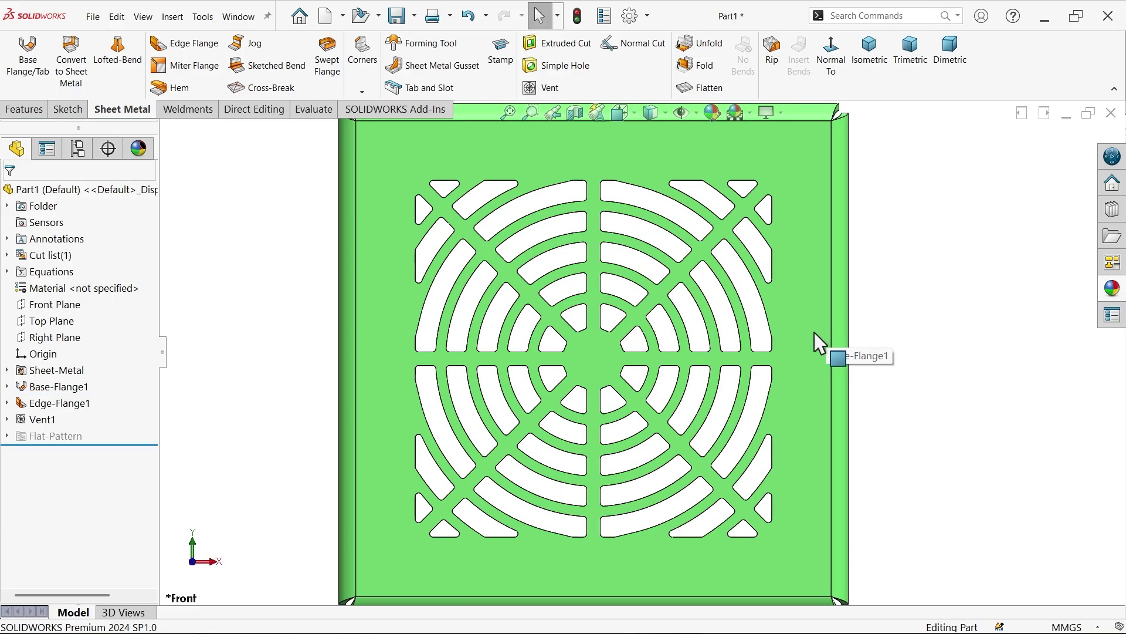
left_click(870, 53)
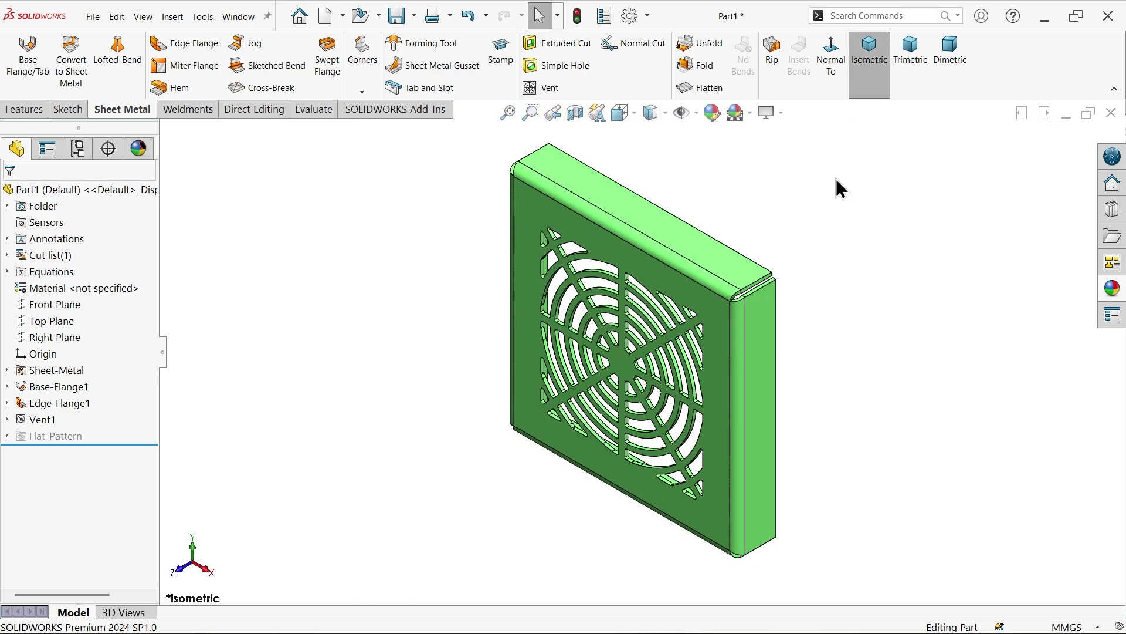
scroll(845, 323, "down", 2)
scroll(771, 335, "up", 1)
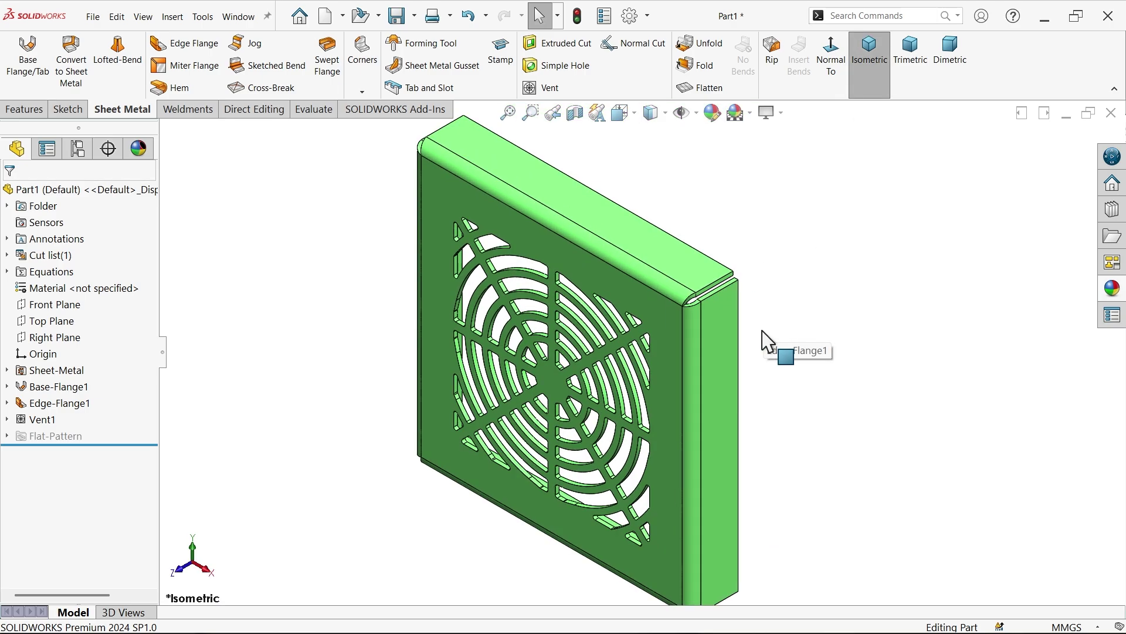